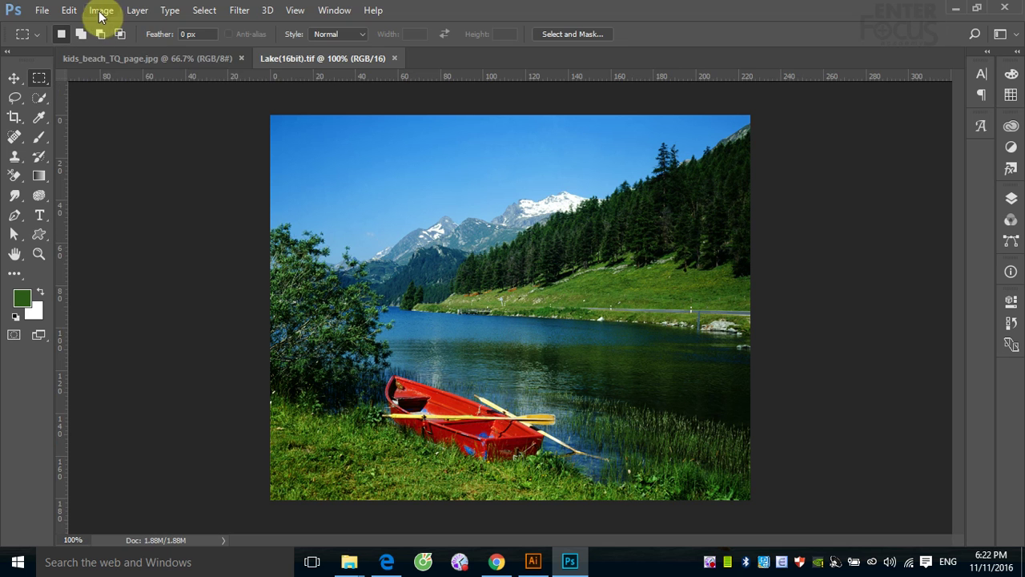
Open the Image menu for the Lake(16bit).tif photo to reach Adjustments.
click(101, 10)
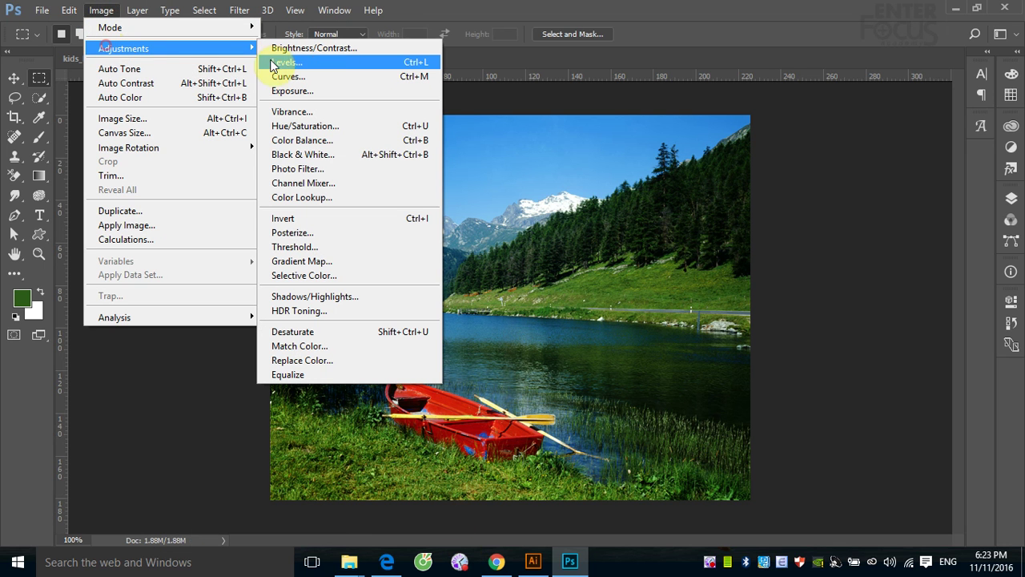
mouse_move(123, 49)
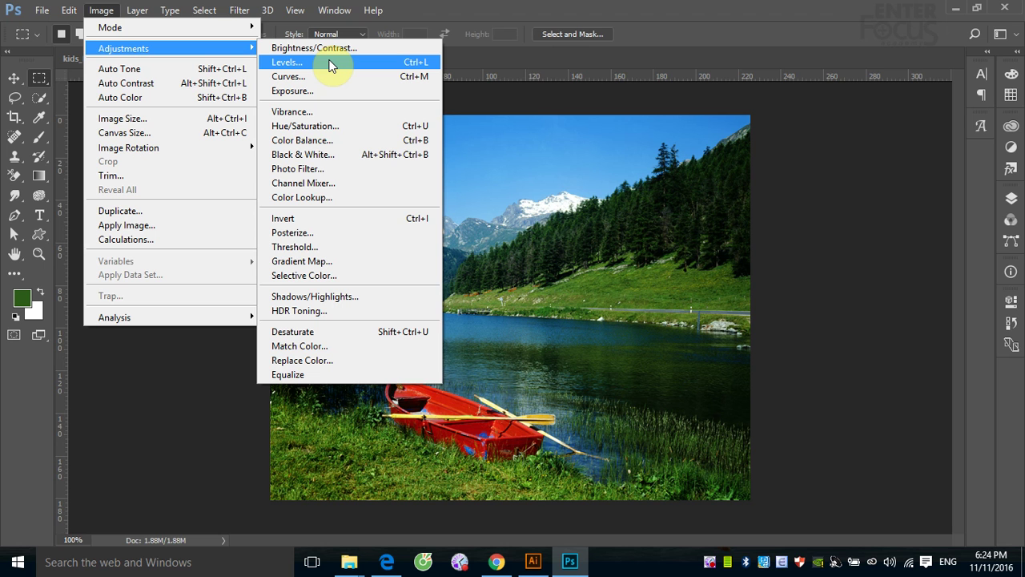
Open Curves for the lake photo and move its dialog down.
click(327, 75)
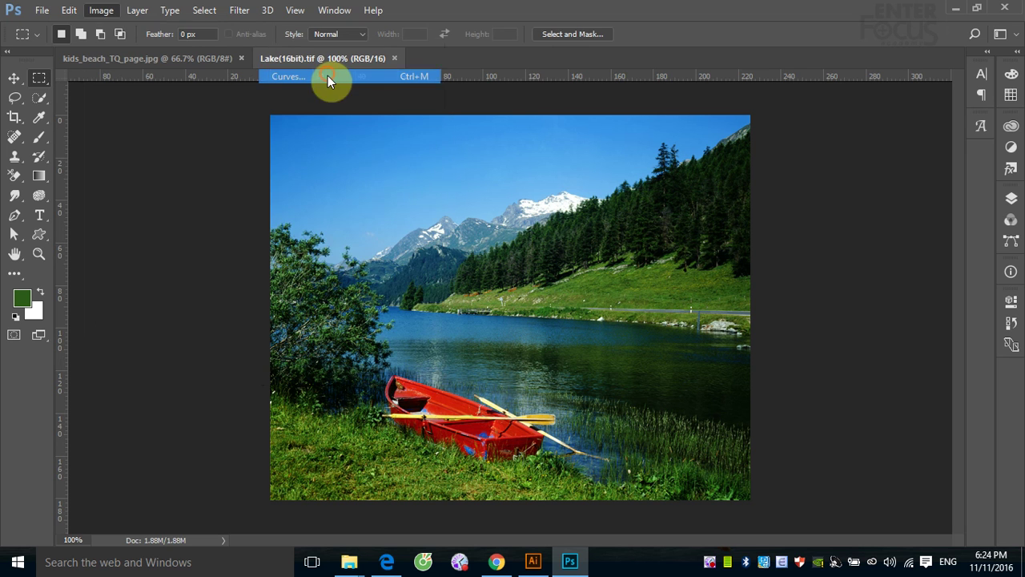
drag(542, 77, 533, 126)
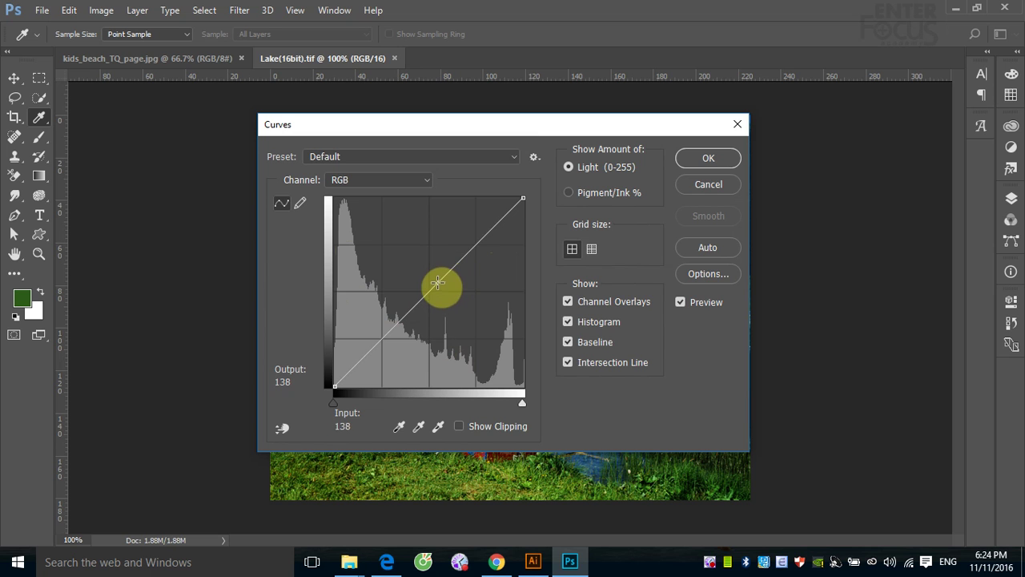
mouse_move(509, 131)
mouse_down()
mouse_move(729, 123)
mouse_move(709, 133)
mouse_up()
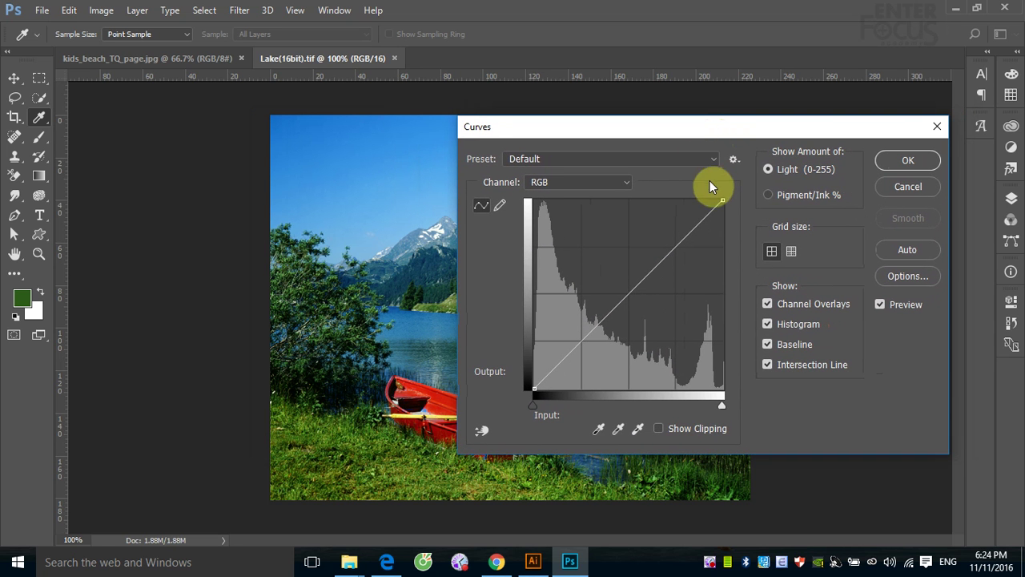
drag(722, 200, 673, 201)
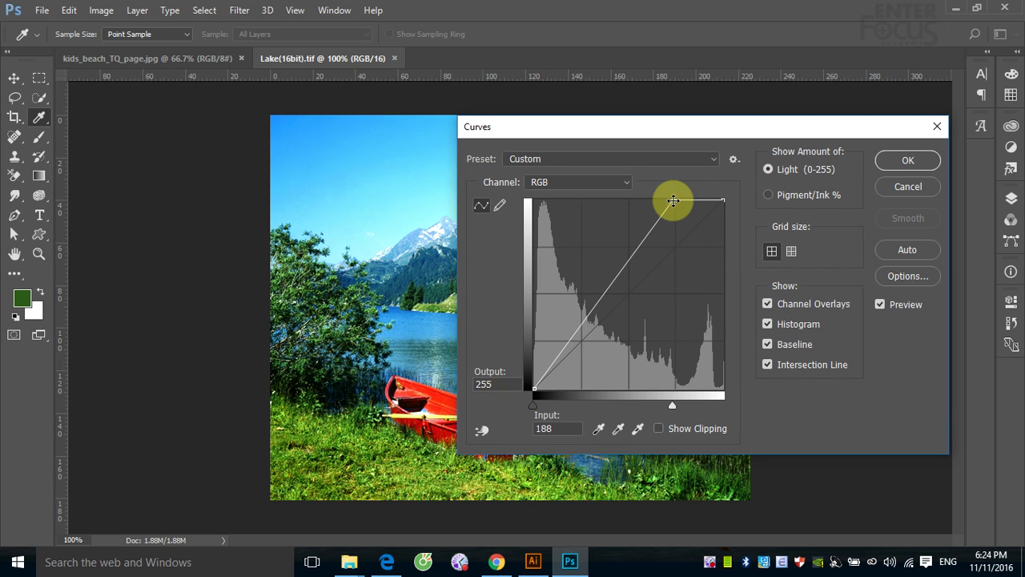
drag(673, 201, 728, 242)
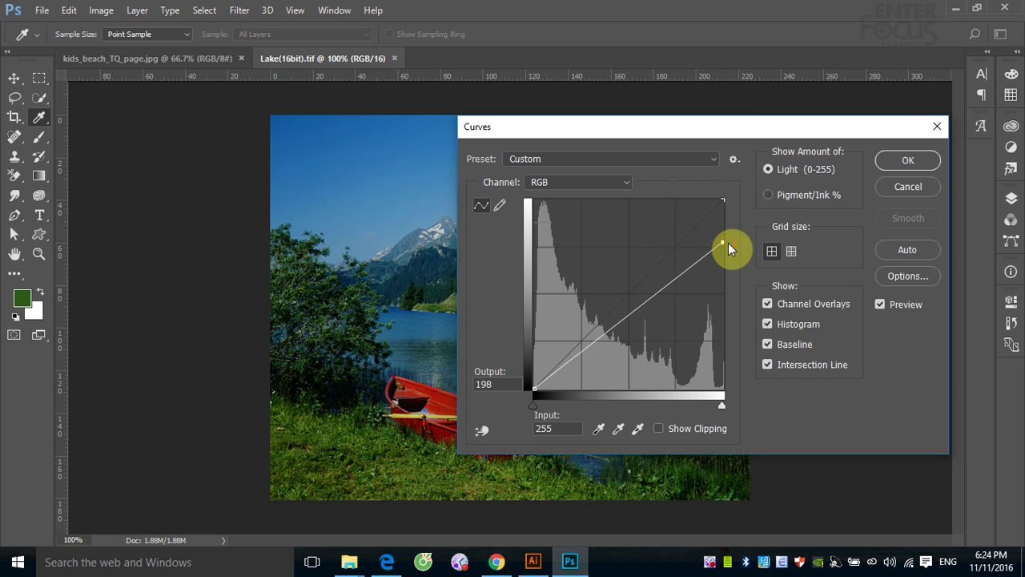
mouse_move(534, 390)
mouse_down()
mouse_move(537, 382)
mouse_move(534, 391)
mouse_up()
drag(723, 244, 730, 212)
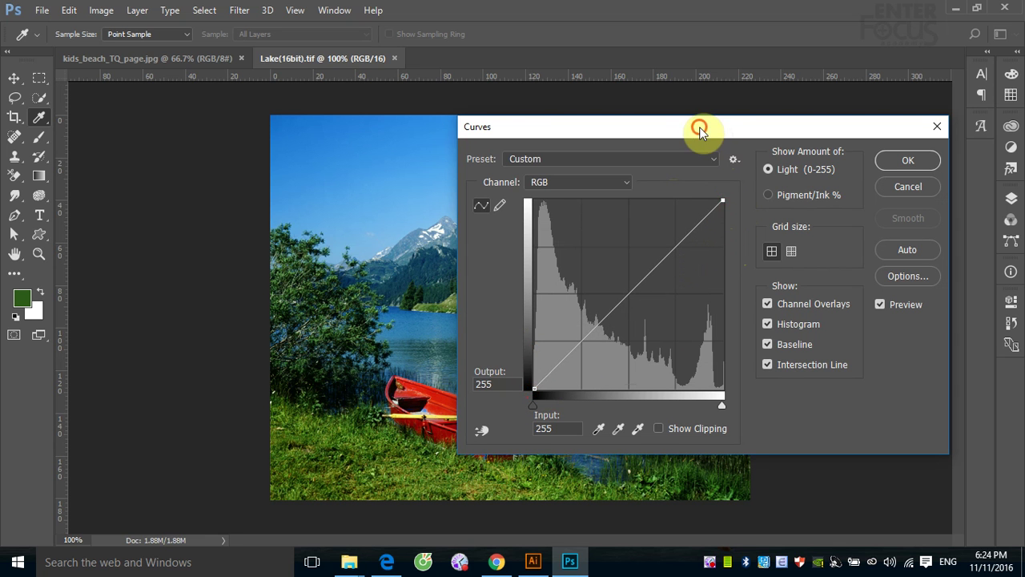
drag(699, 127, 748, 98)
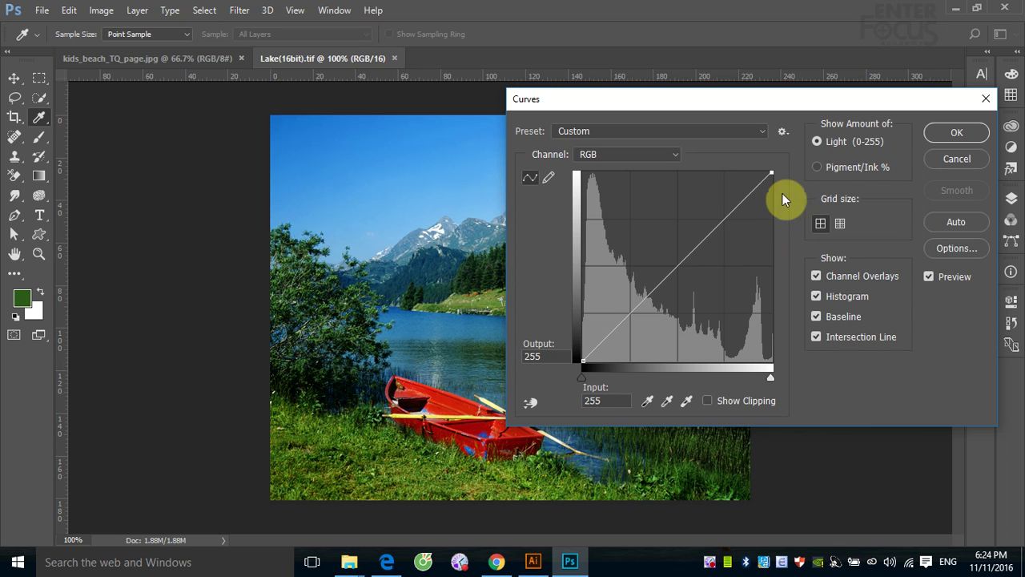
Clip the highlights and raise a midtone point from input 125 to output 147.
mouse_move(772, 172)
mouse_down()
mouse_move(773, 187)
mouse_move(732, 172)
mouse_up()
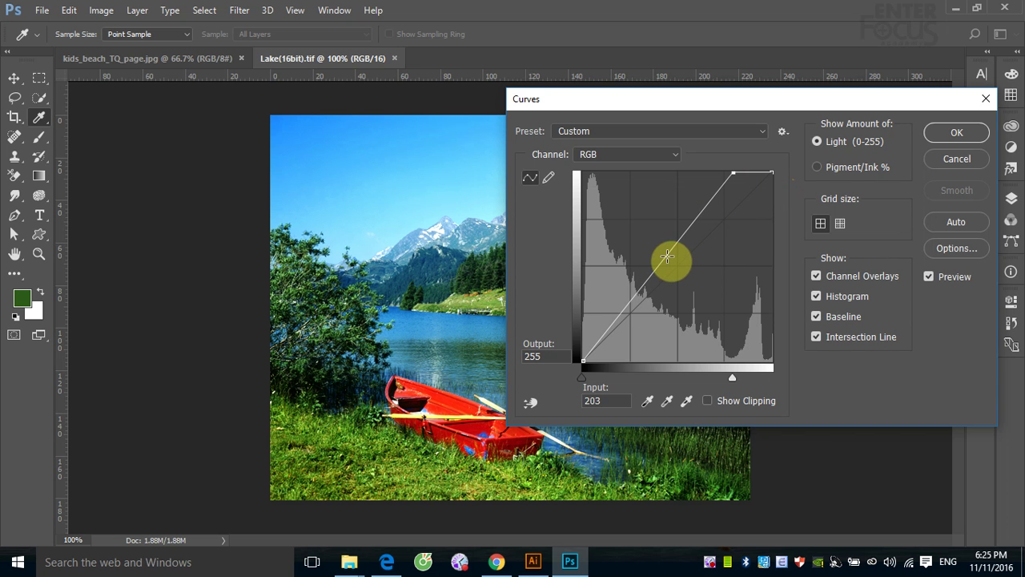
mouse_move(668, 256)
mouse_down()
mouse_move(660, 248)
mouse_move(687, 272)
mouse_move(675, 251)
mouse_up()
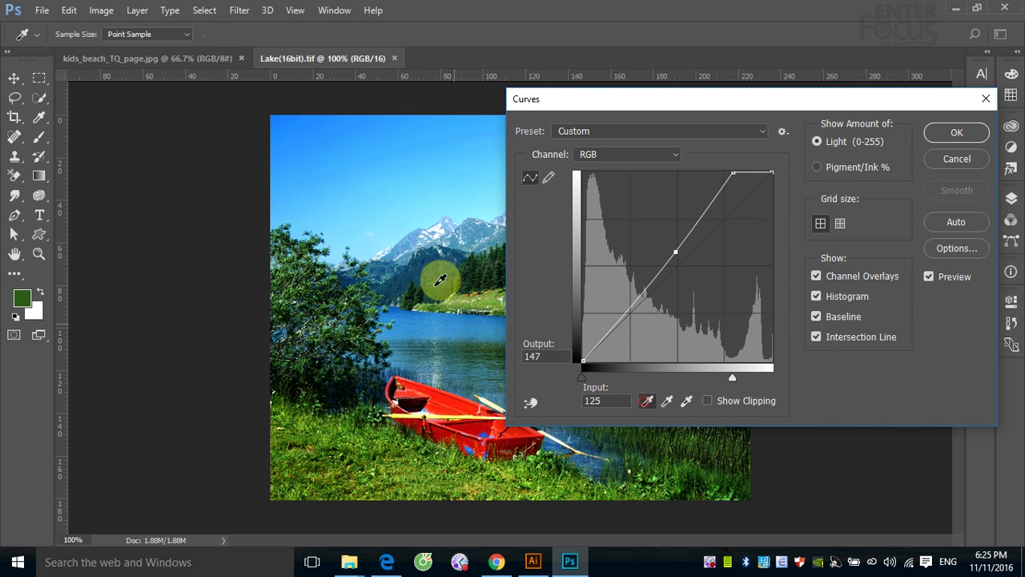
Set the black point from the dark boat and the white point from the snowy mountains.
click(379, 223)
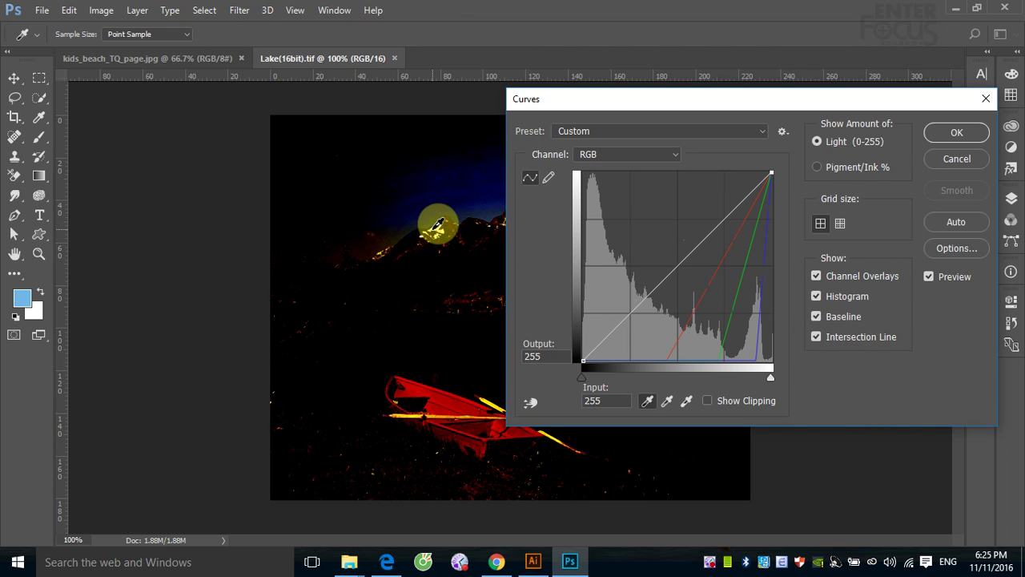
click(411, 398)
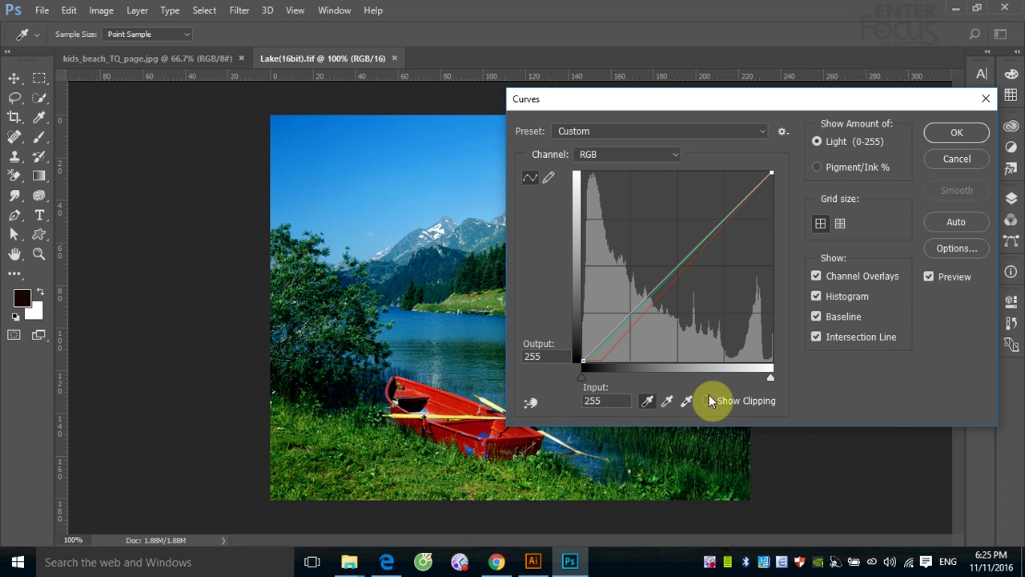
click(685, 401)
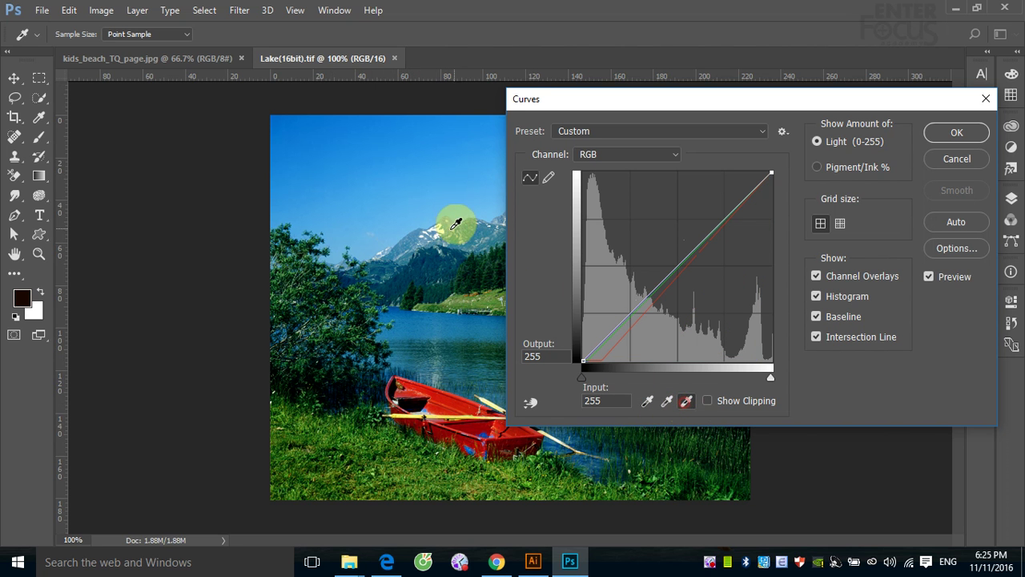
click(441, 228)
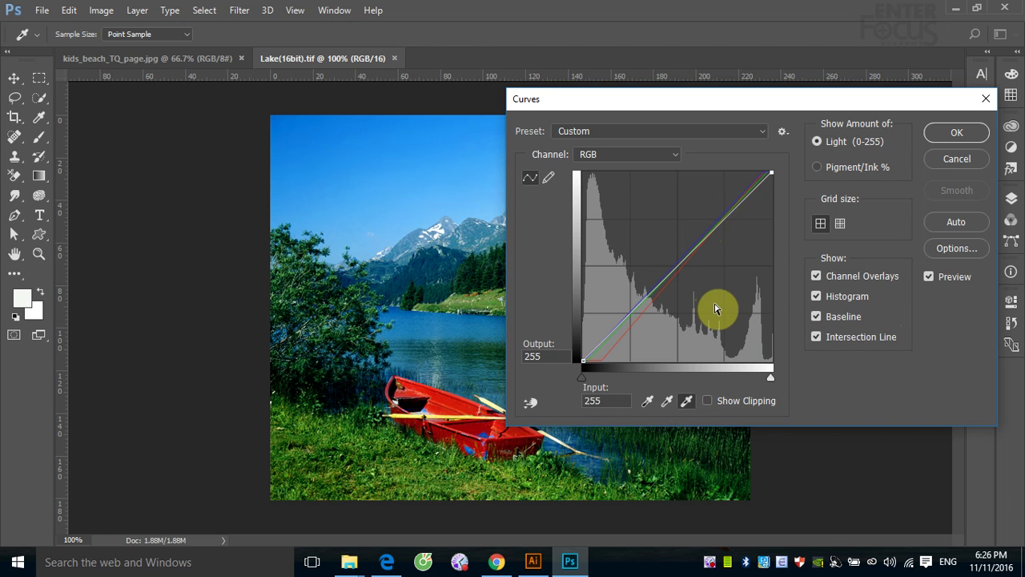
click(686, 400)
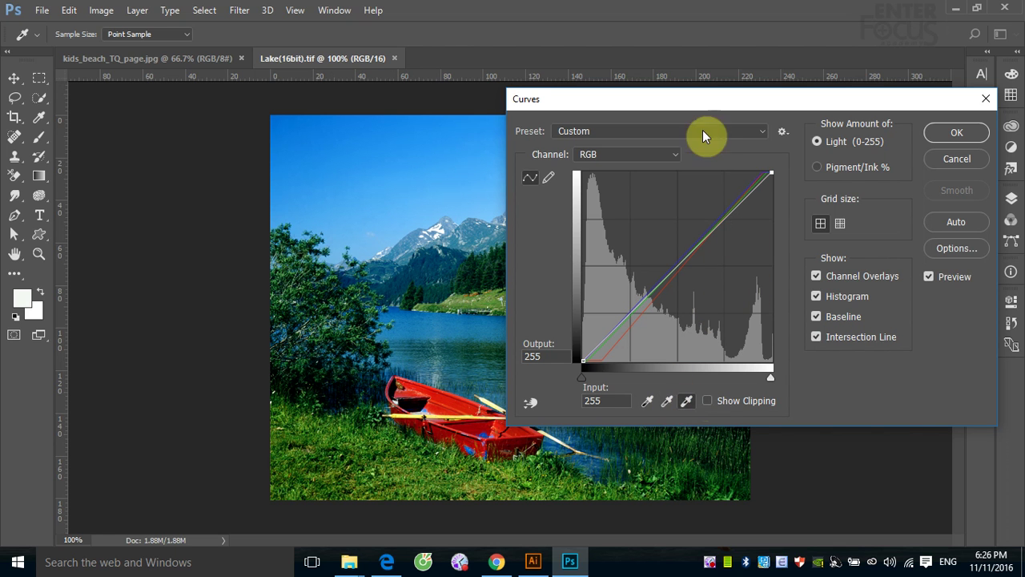
Sample white points on the hillside and then the sky for a warm yellow-green cast.
drag(687, 107, 812, 105)
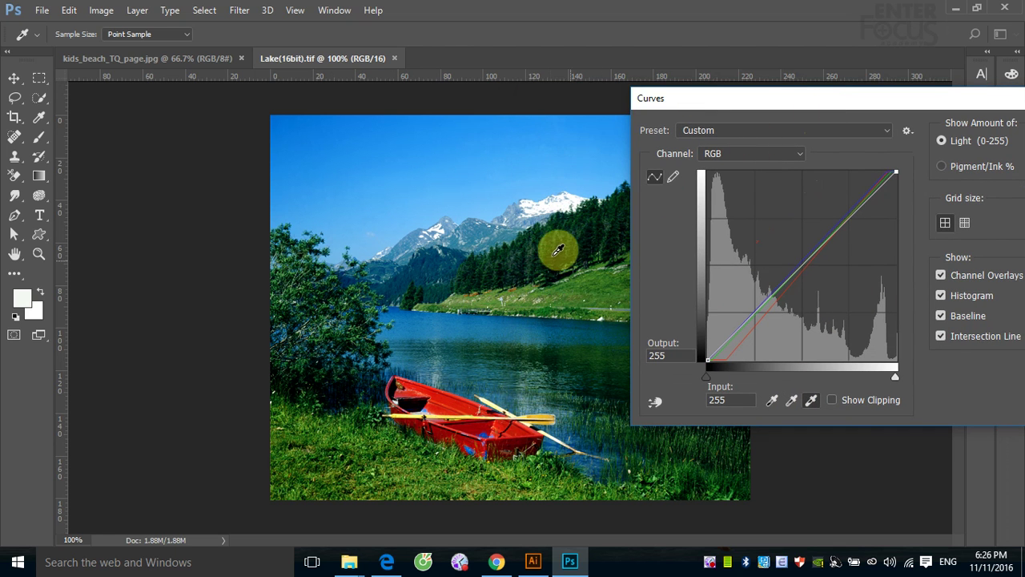
click(551, 248)
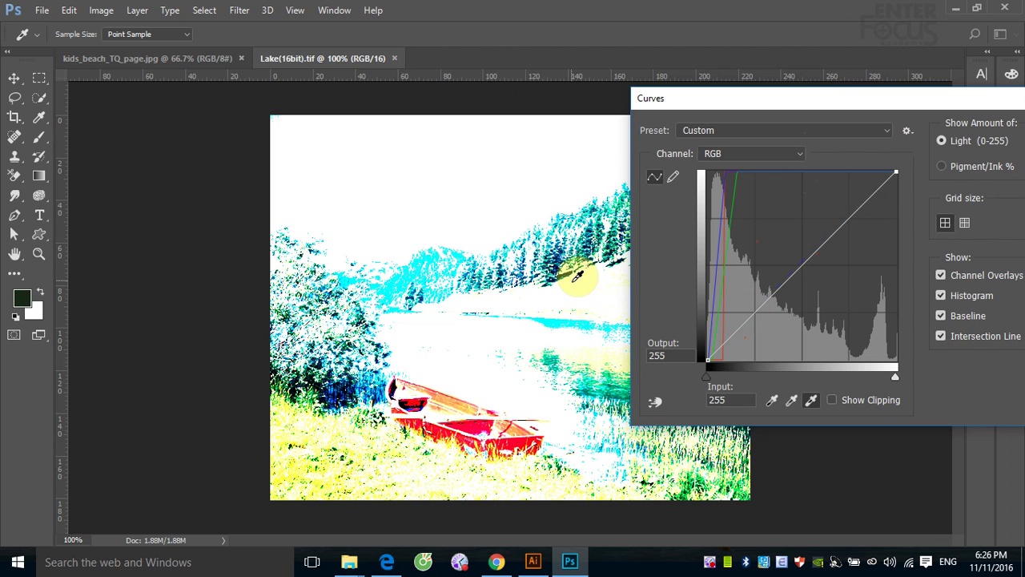
click(576, 276)
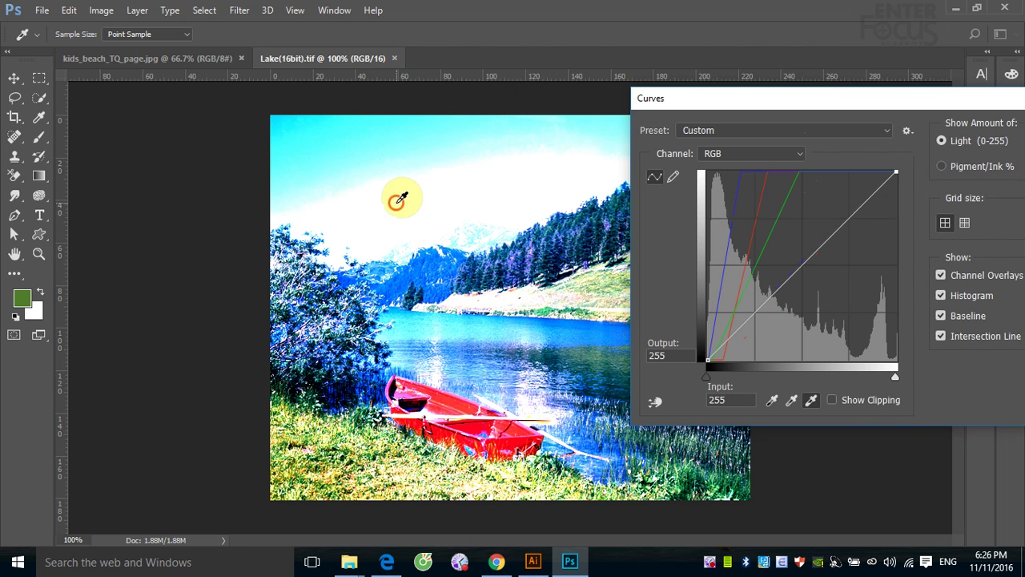
click(401, 198)
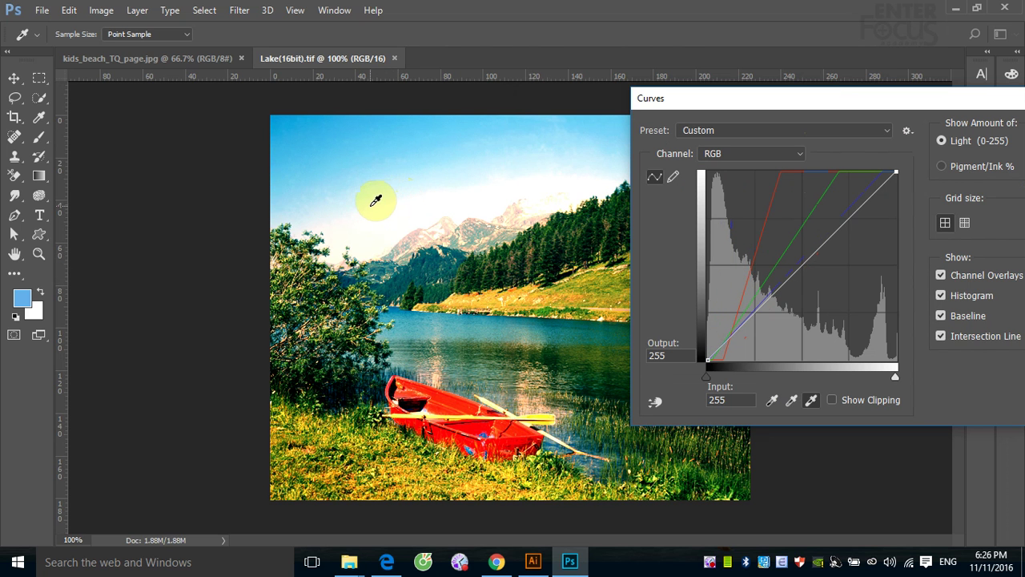
click(358, 174)
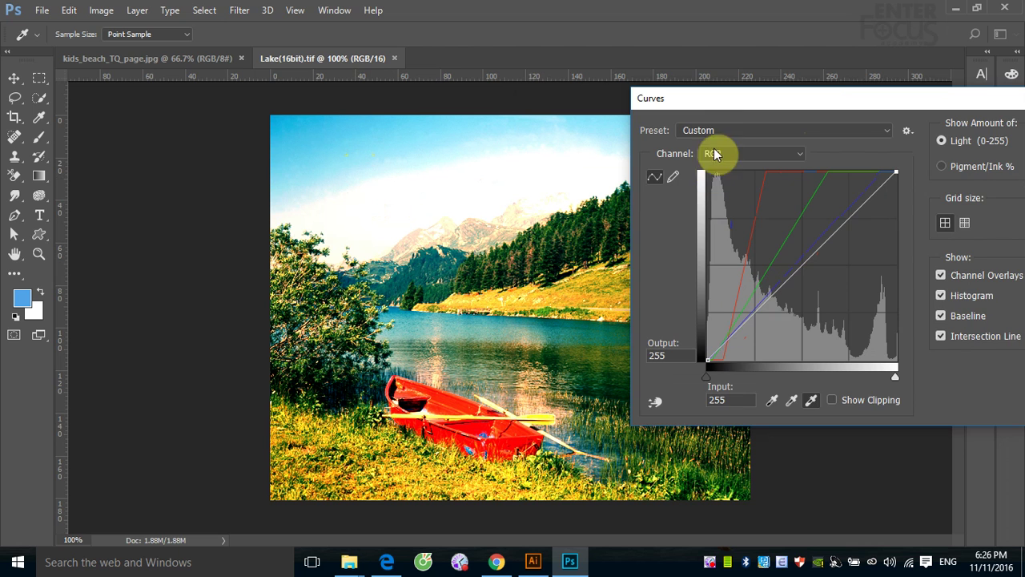
drag(718, 102, 851, 123)
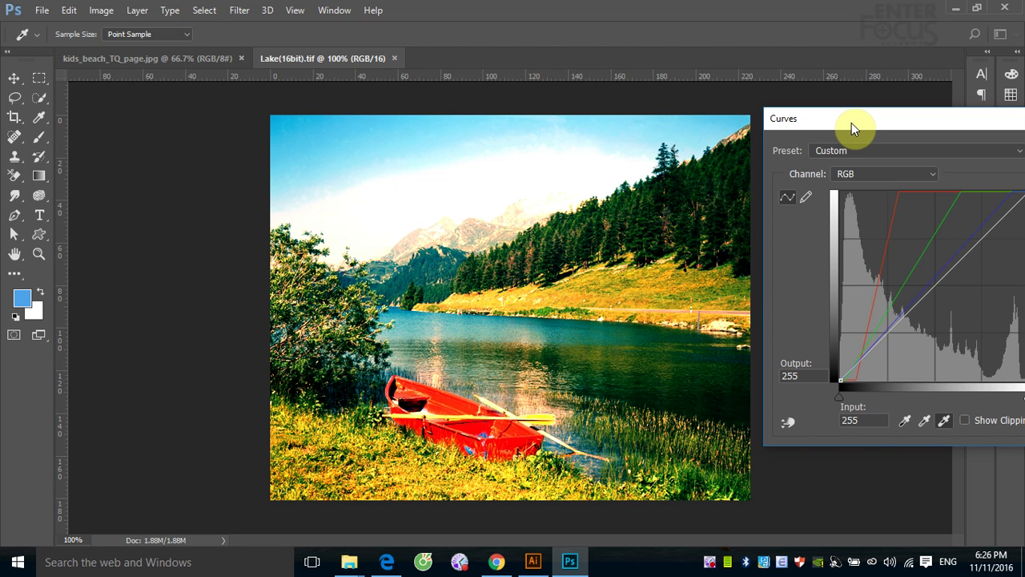
Cancel the Curves dialog, discarding all curve changes to the lake photo.
drag(857, 120, 586, 136)
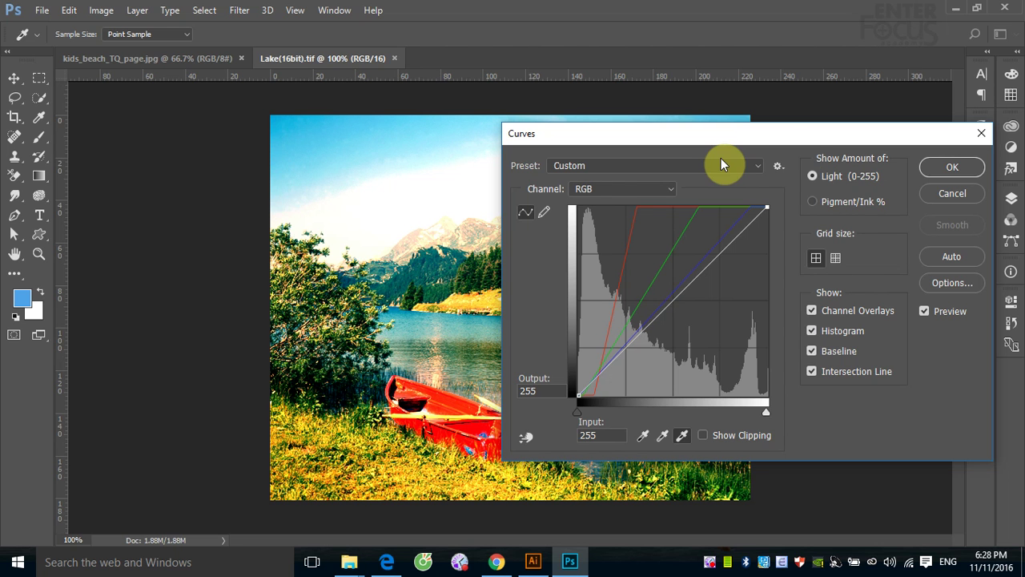
click(948, 197)
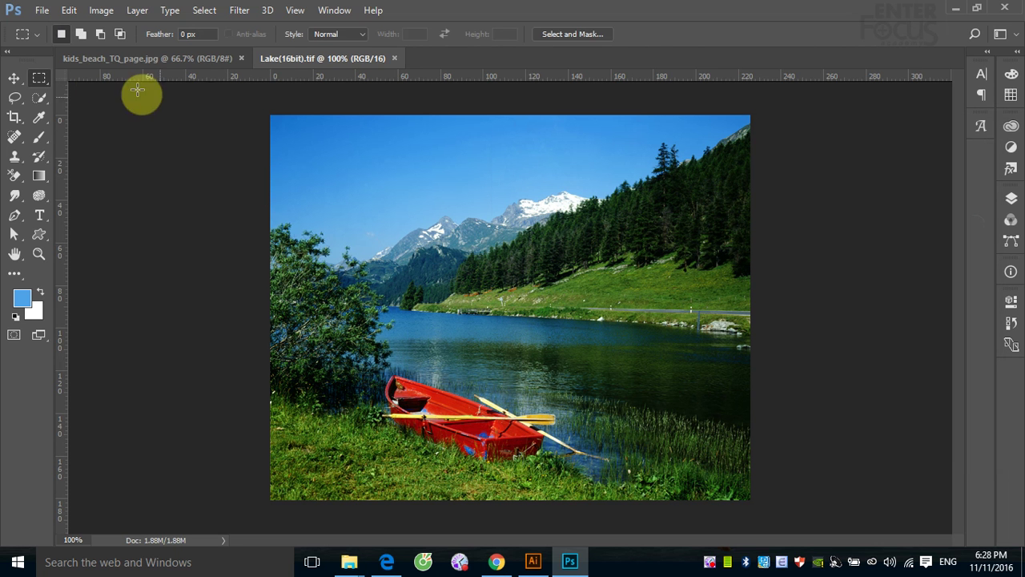
Browse the Open file dialog, then cancel it without opening a file.
click(42, 10)
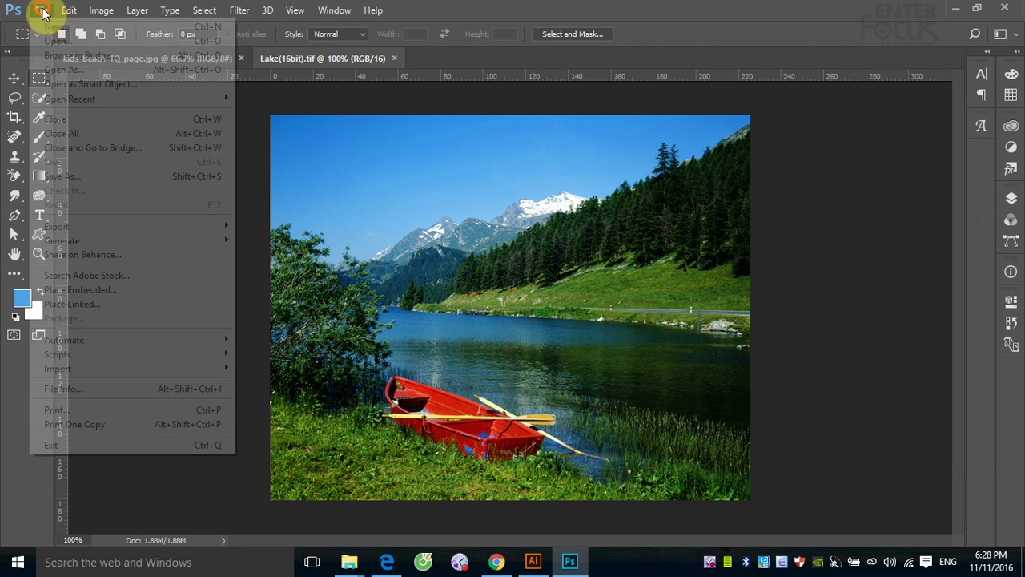
click(74, 40)
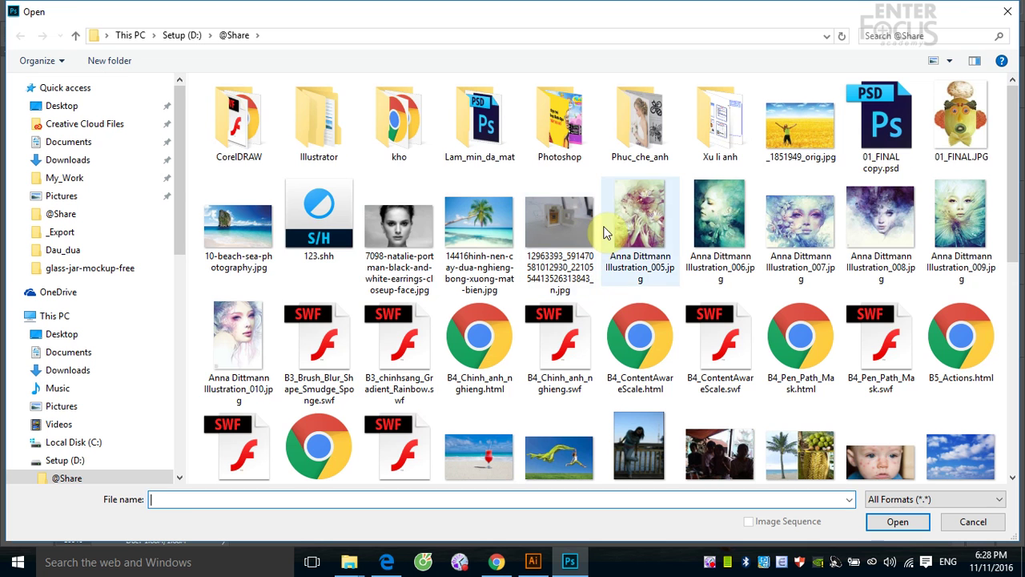
scroll(712, 264, down, 10)
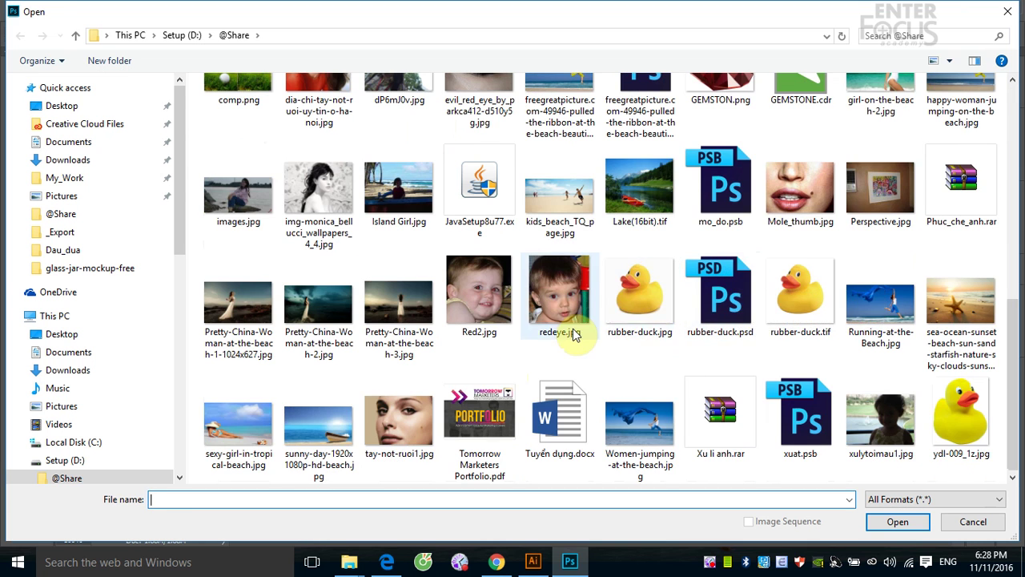
scroll(571, 334, up, 3)
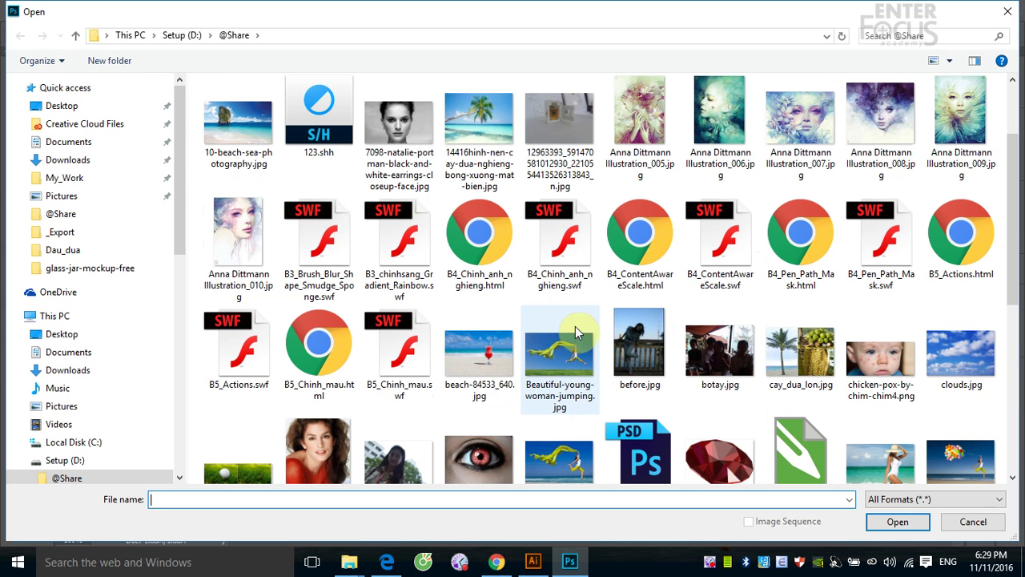
scroll(920, 353, down, 3)
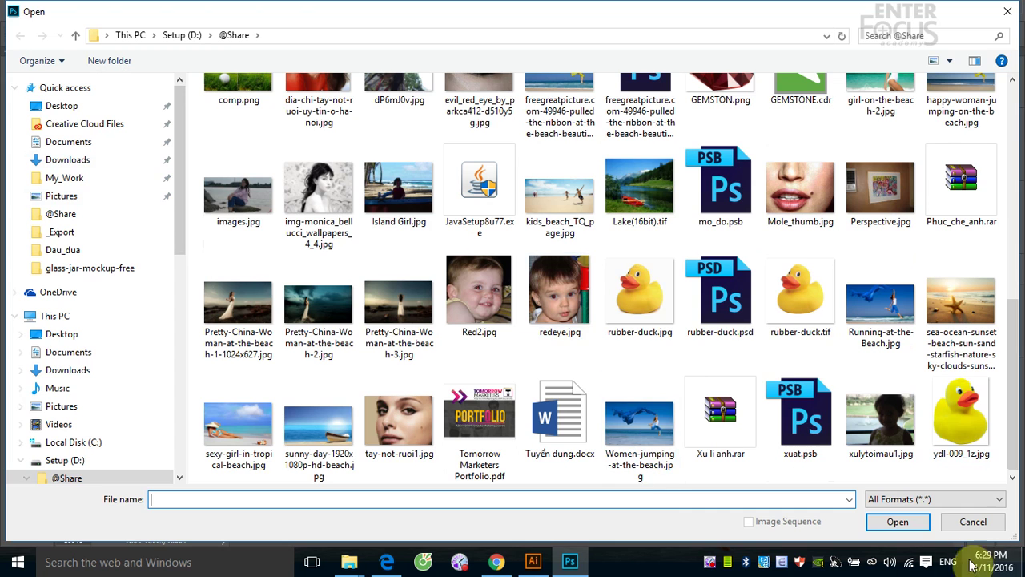
click(961, 522)
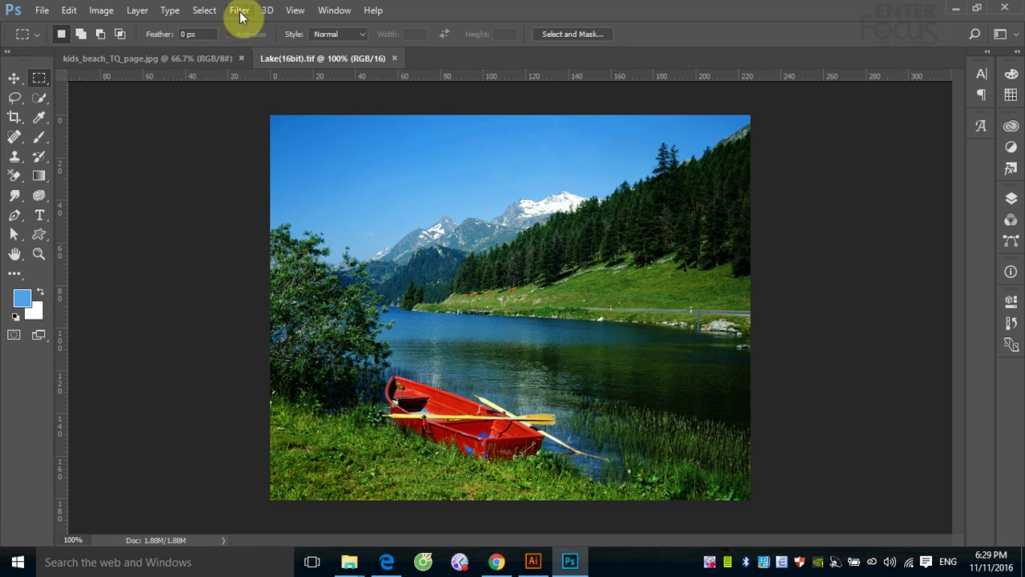
Convert Lake(16bit).tif to CMYK Color mode, accepting the conversion warning.
click(101, 11)
mouse_move(112, 27)
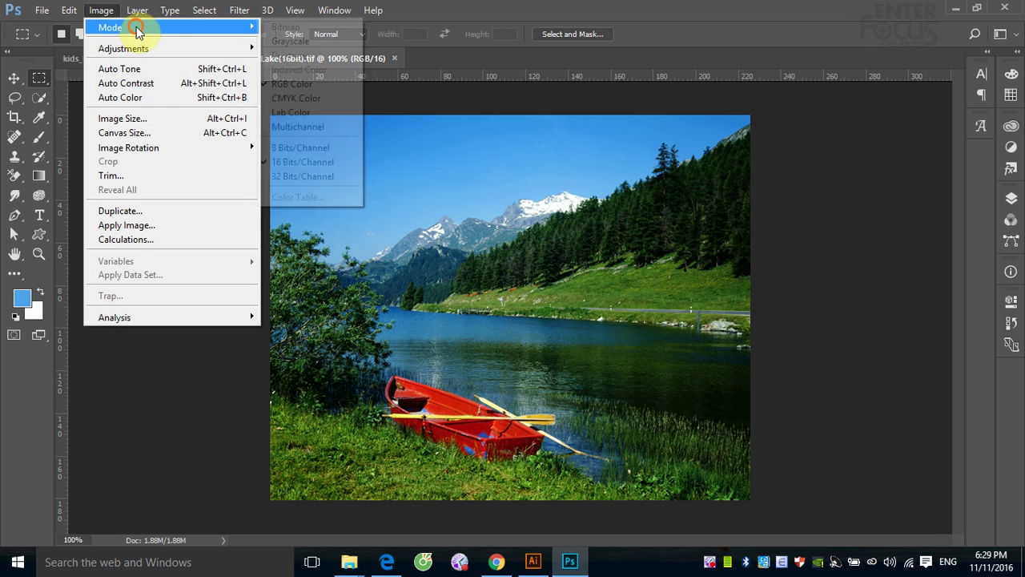
click(295, 97)
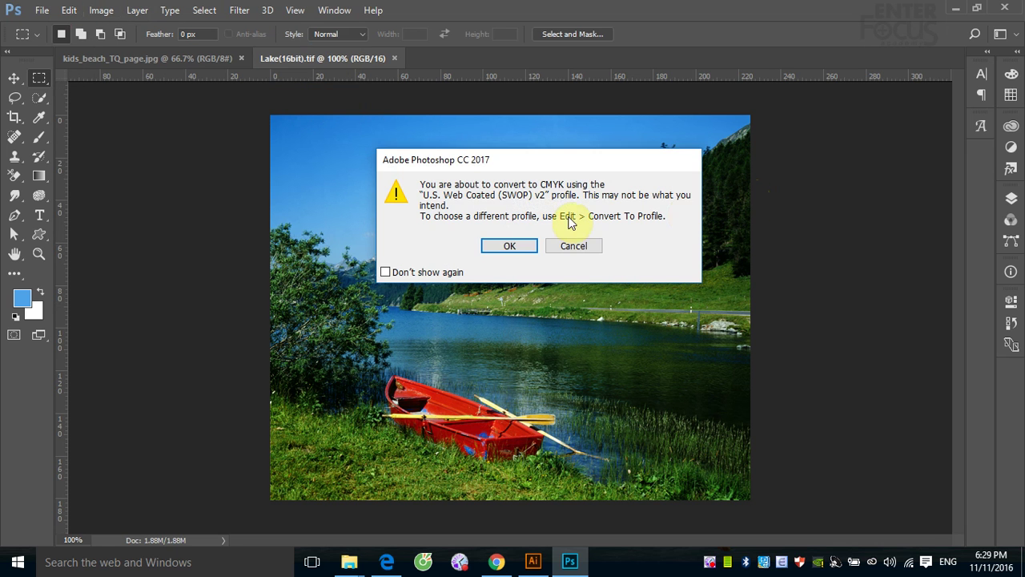
click(517, 247)
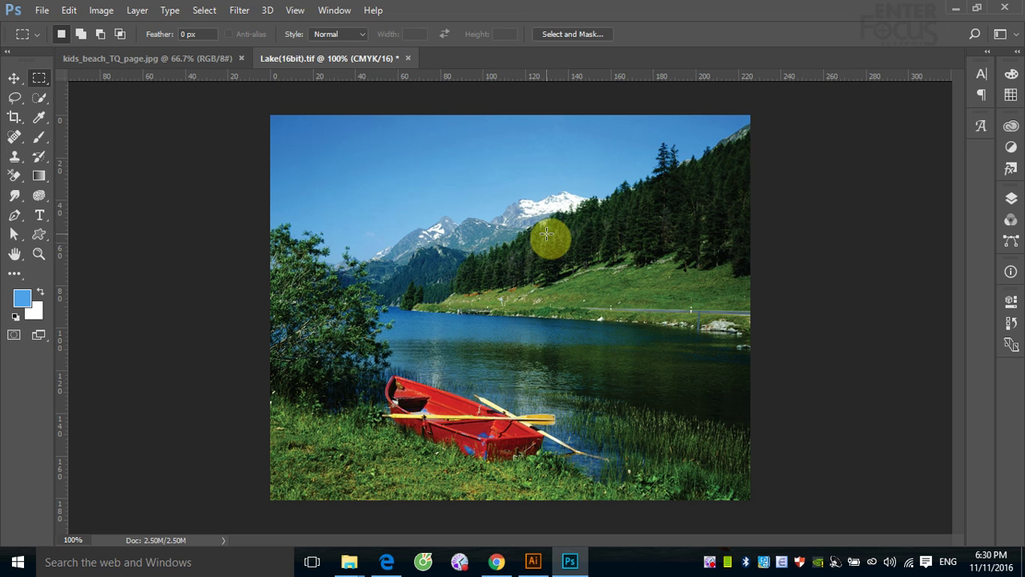
click(103, 11)
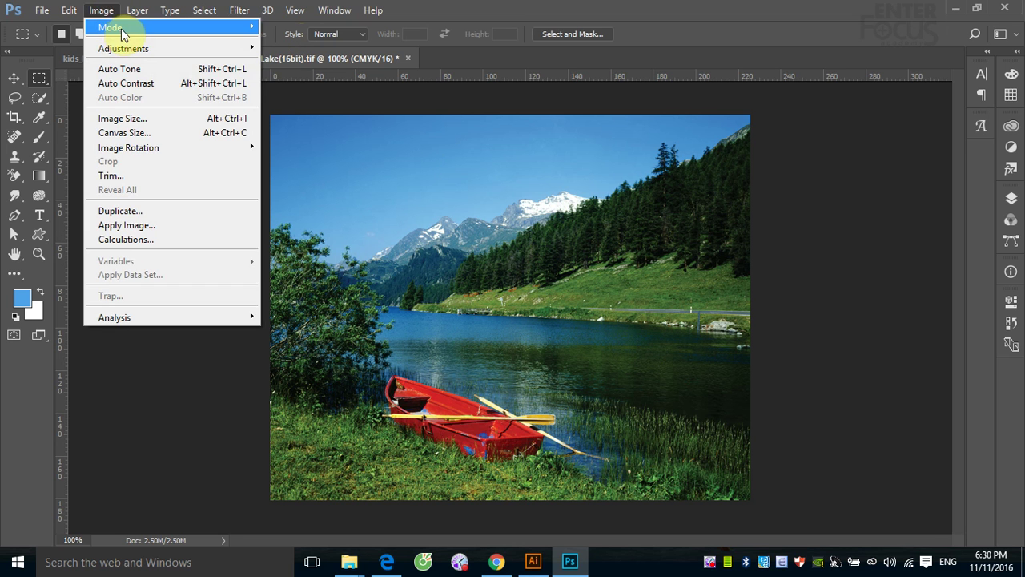
mouse_move(124, 48)
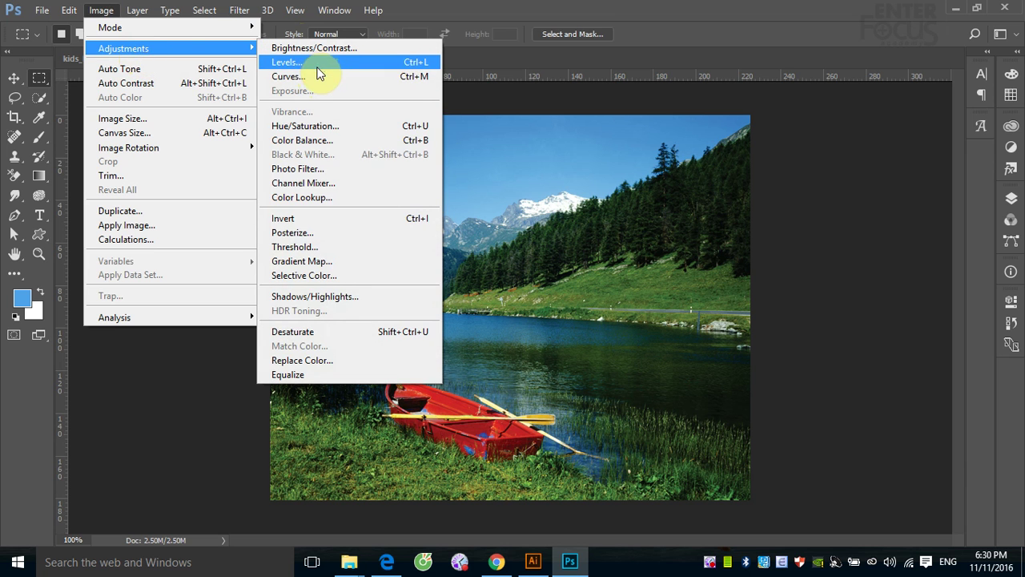
In Curves, bend the Magenta channel with a point at input 61, output 48.
click(319, 76)
drag(683, 135, 817, 108)
click(772, 160)
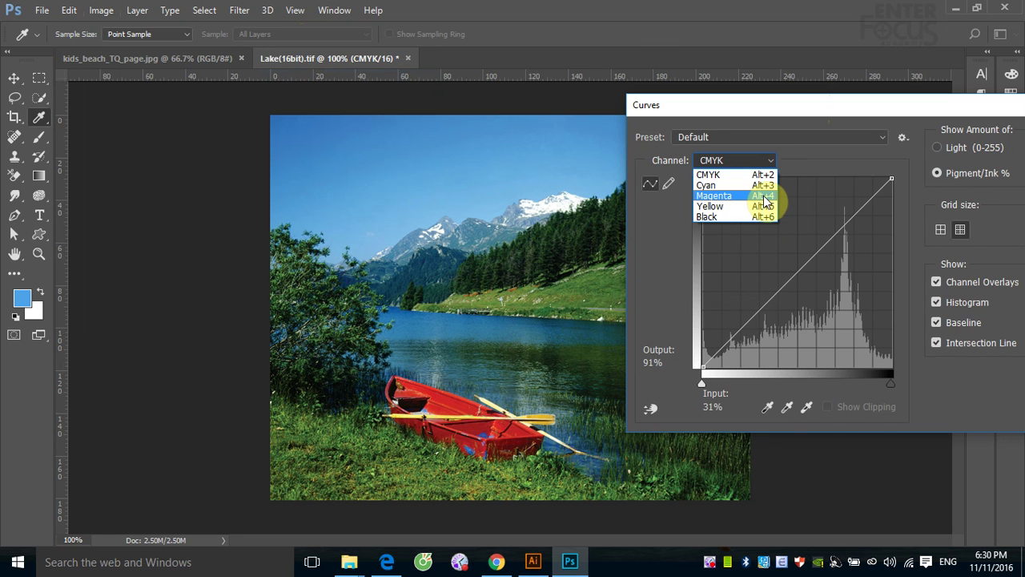
click(763, 195)
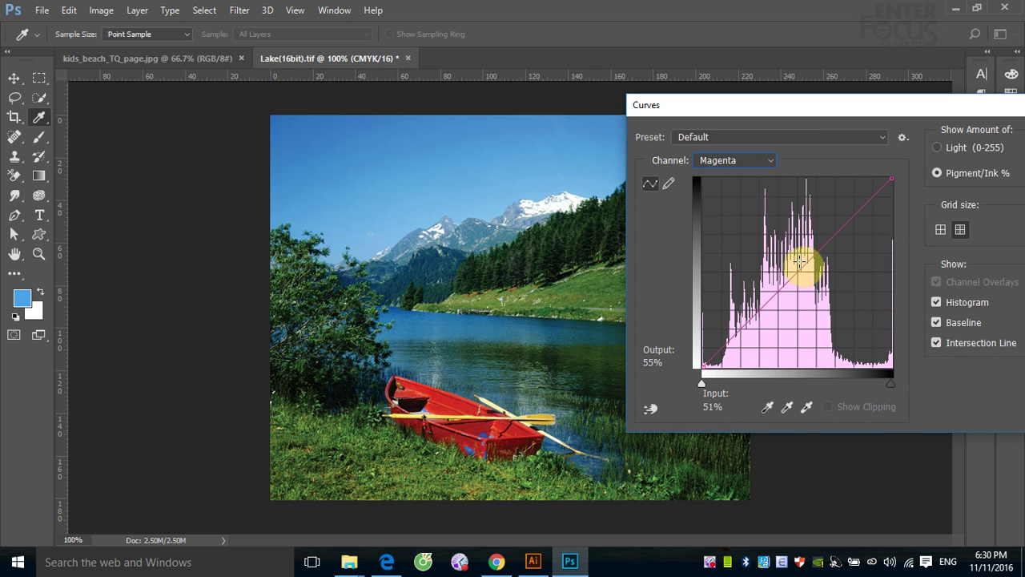
drag(801, 269, 832, 289)
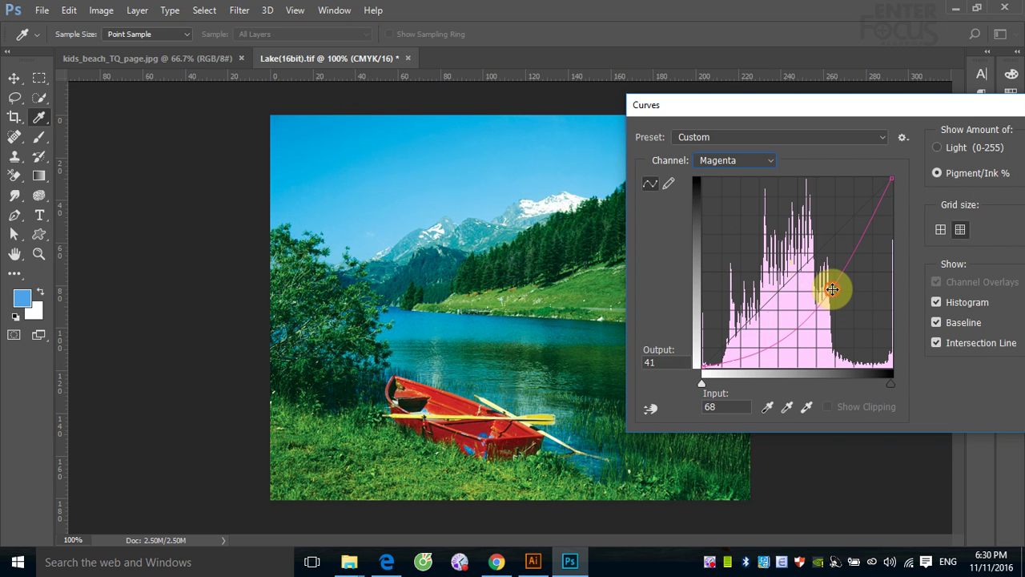
drag(832, 289, 818, 276)
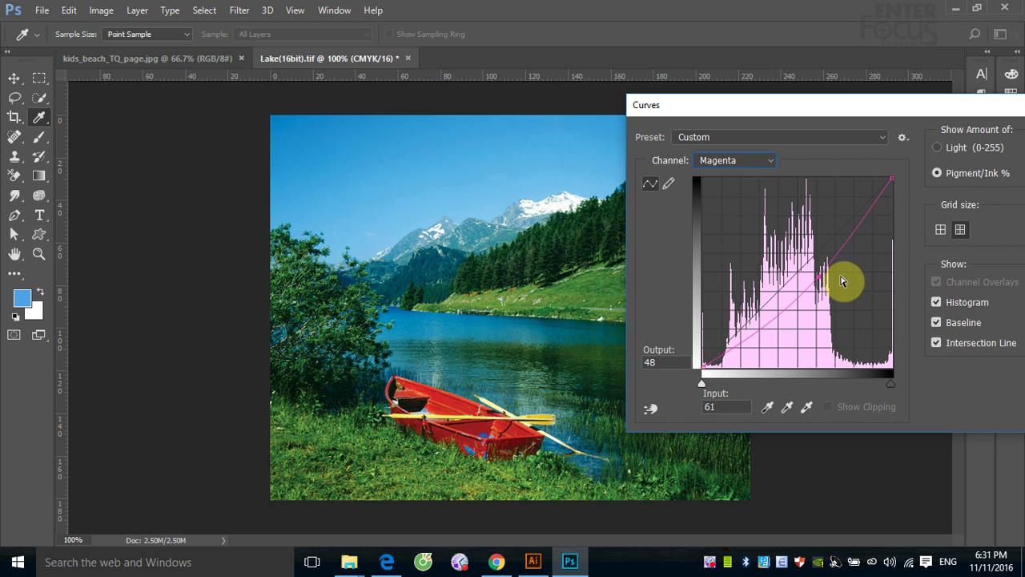
drag(824, 105, 678, 107)
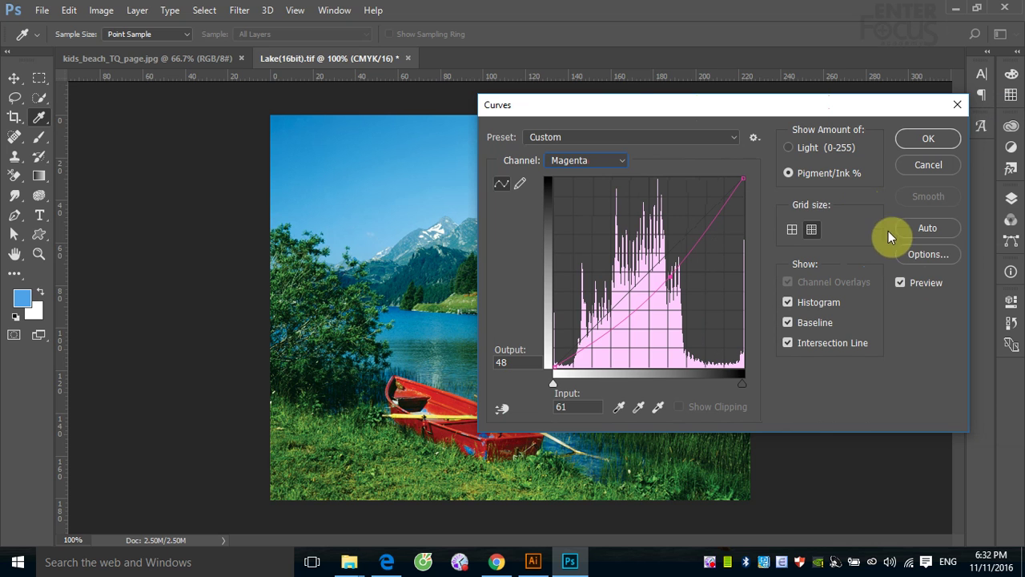
Check and dismiss the Auto Color Correction options, then commit the Magenta curve with OK.
click(944, 255)
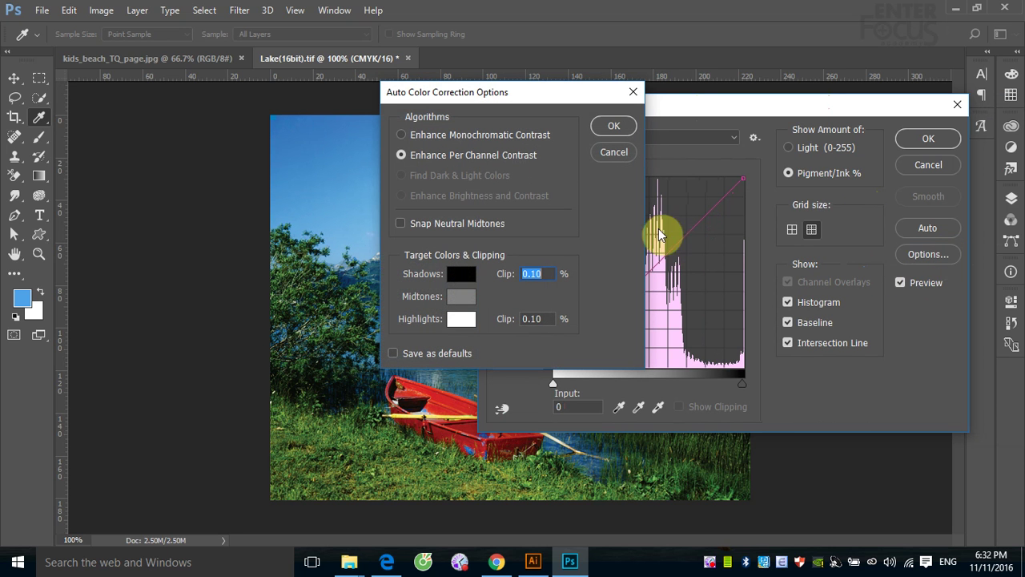
click(613, 128)
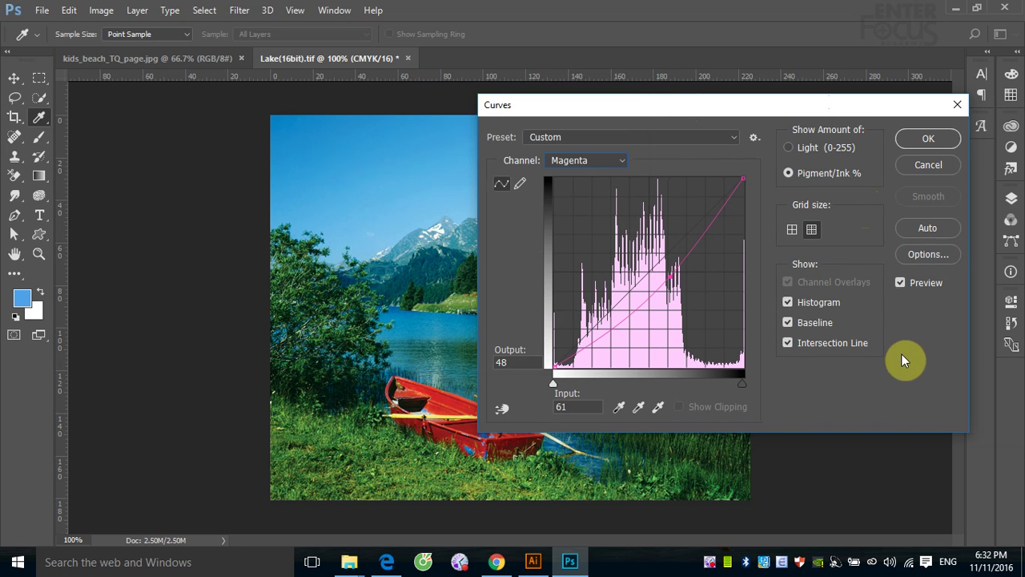
click(927, 140)
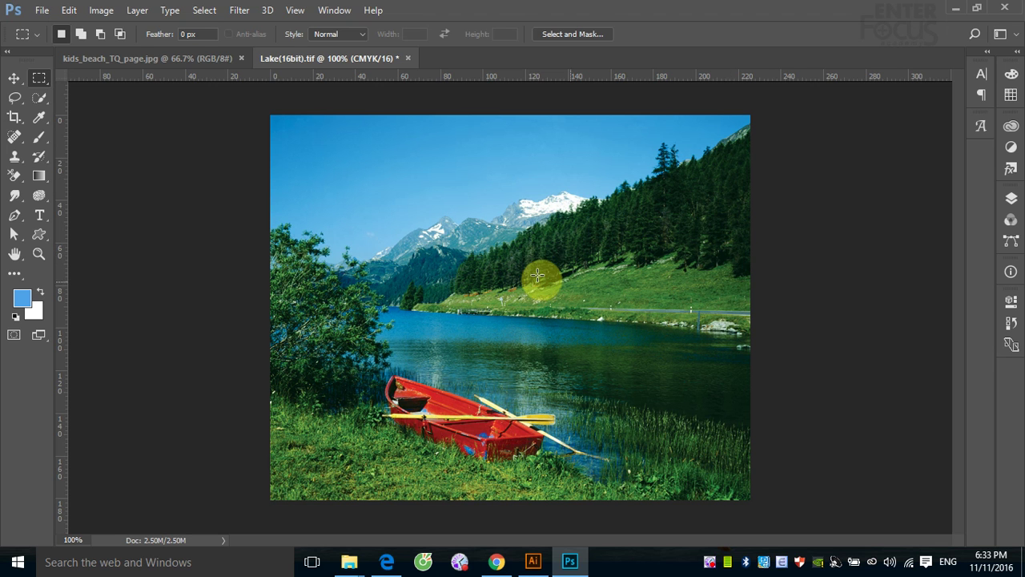
Close kids_beach_TQ_page.jpg and revert Lake(16bit).tif to its saved RGB/16 version.
click(13, 78)
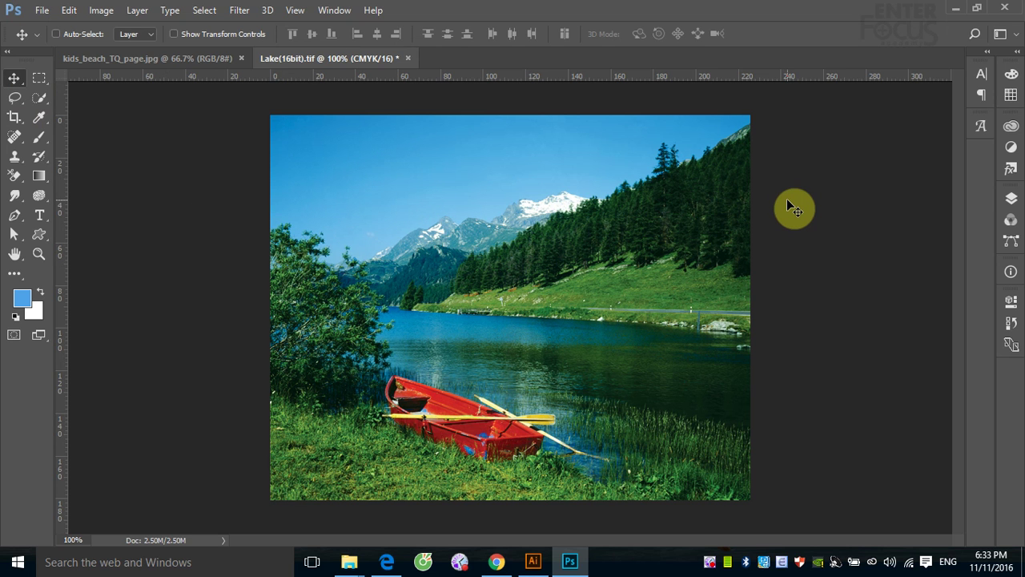
click(242, 58)
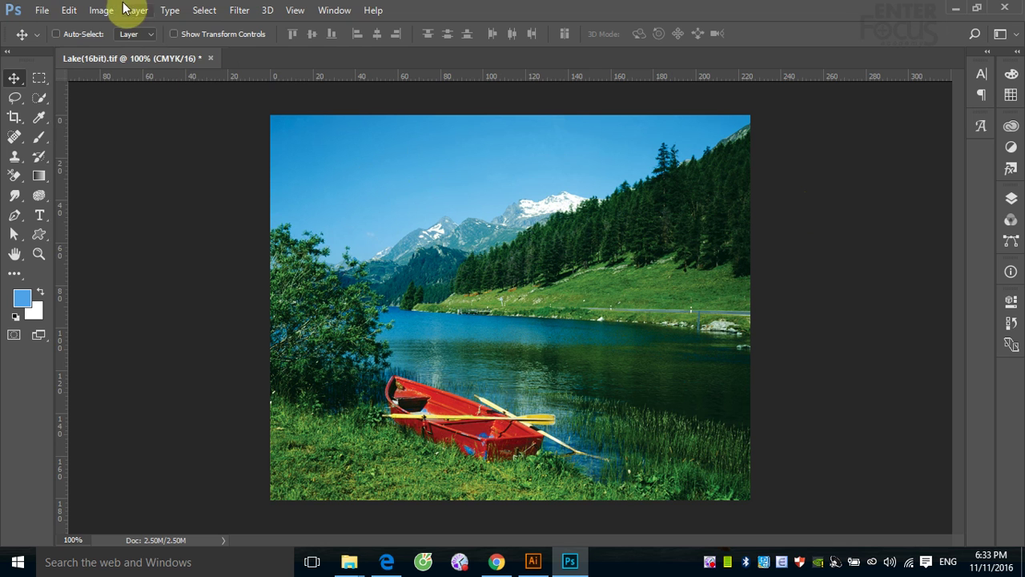
click(42, 9)
click(67, 200)
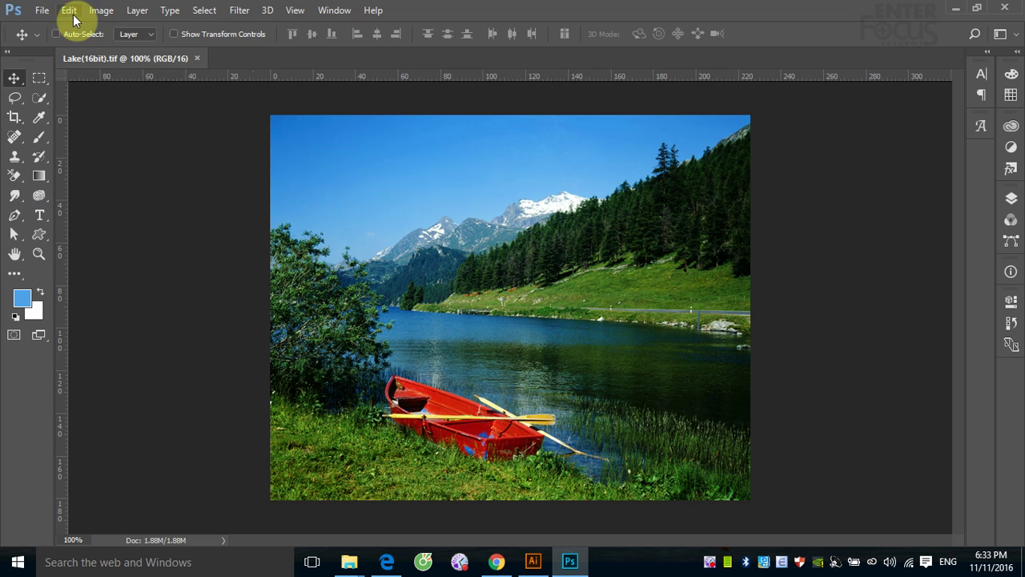
Duplicate the lake photo as Lake(16bit) copy and arrange both documents 2-up vertical.
click(101, 11)
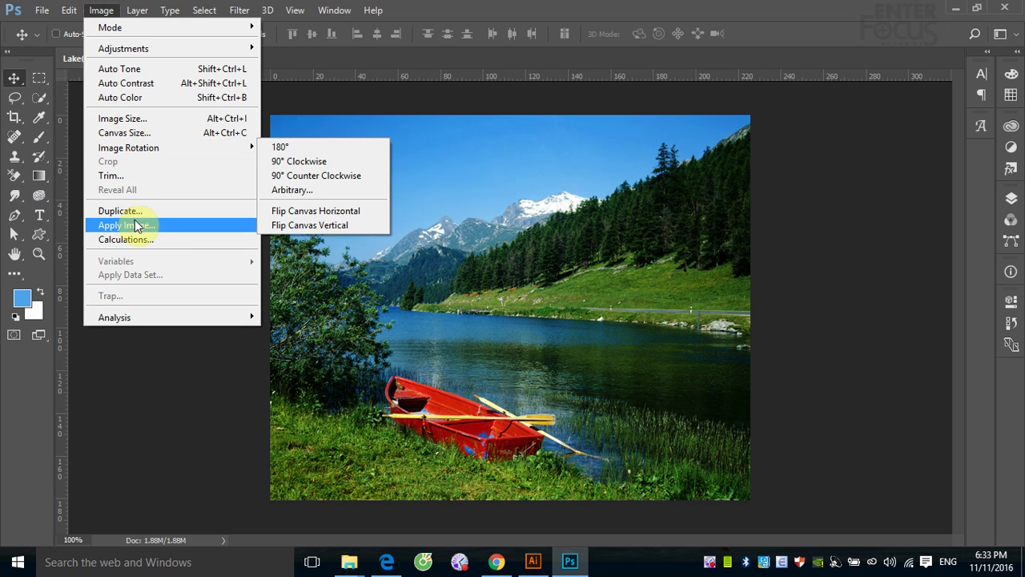
click(136, 211)
click(642, 185)
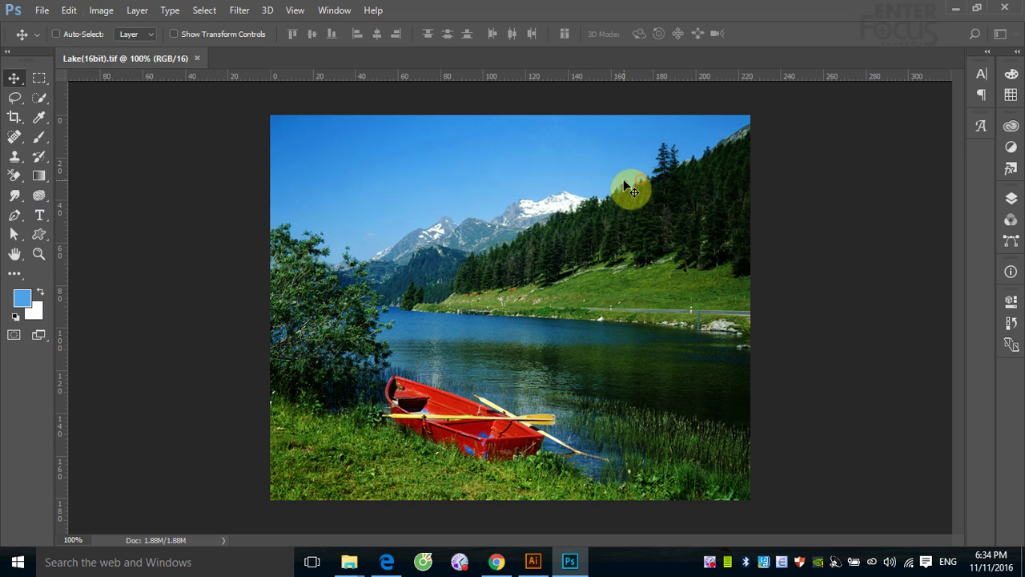
click(336, 11)
mouse_move(432, 10)
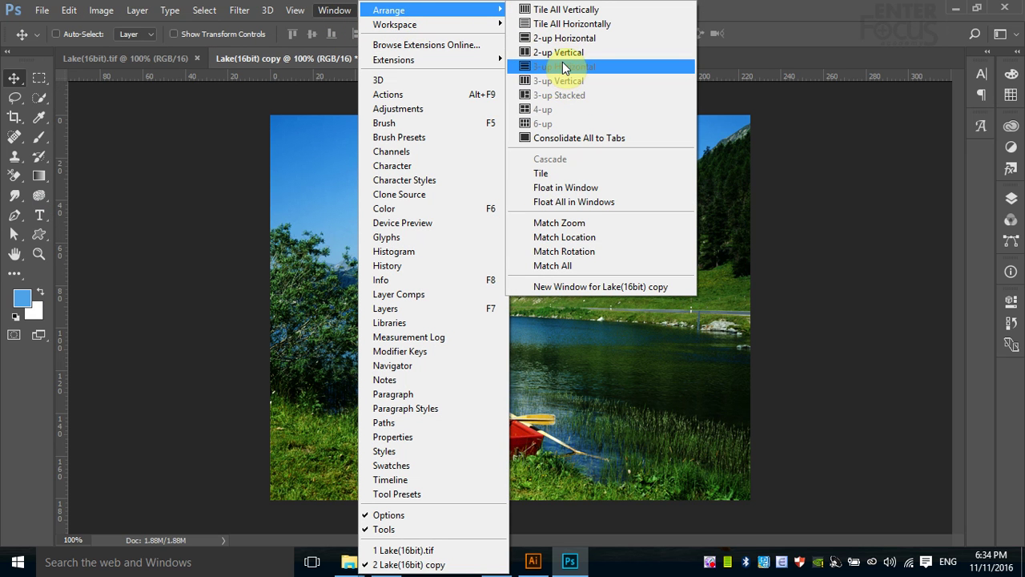
click(561, 52)
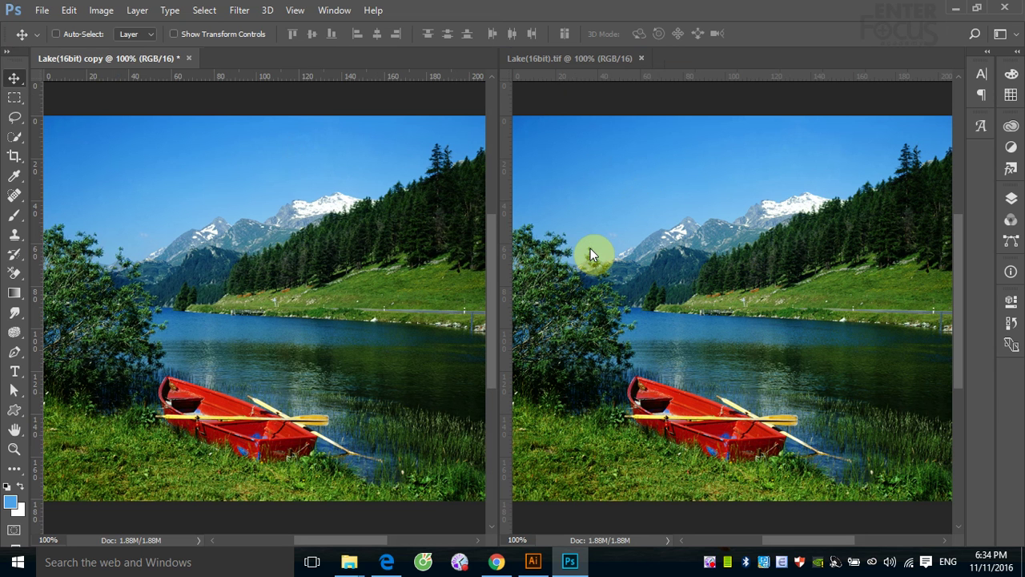
click(107, 18)
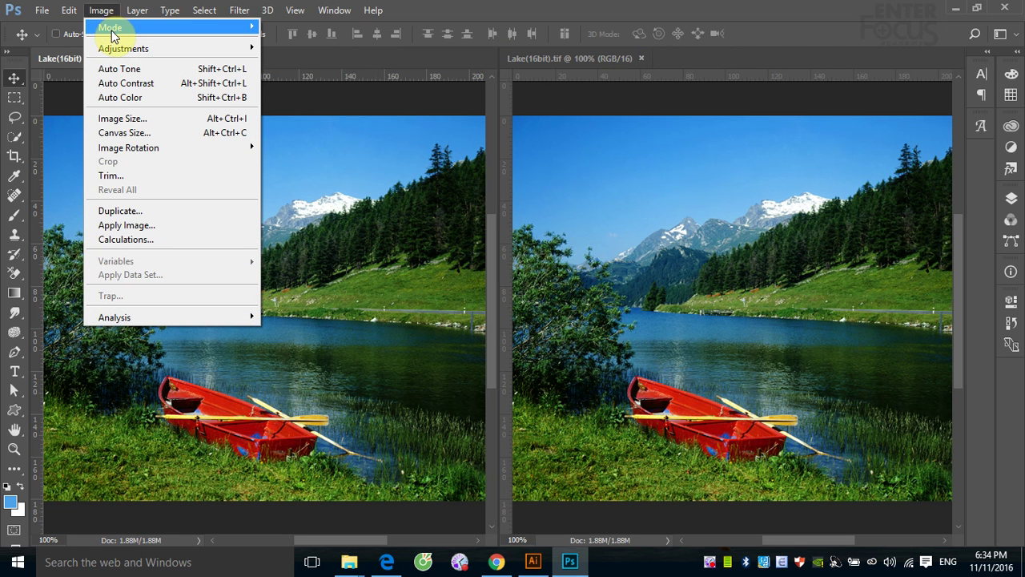
mouse_move(111, 27)
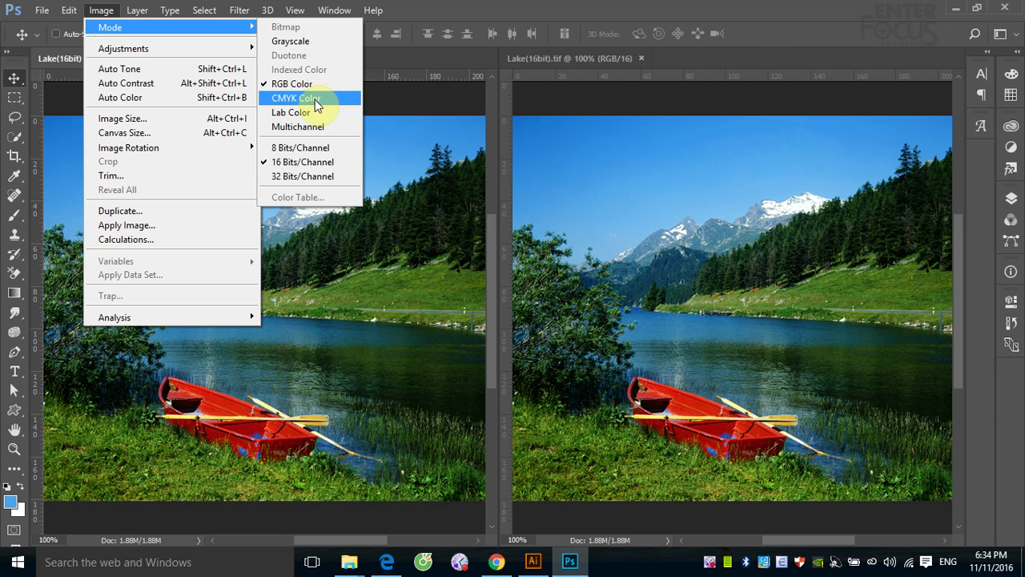
Convert Lake(16bit) copy to CMYK colour, then start a new document with Ctrl+N.
click(315, 100)
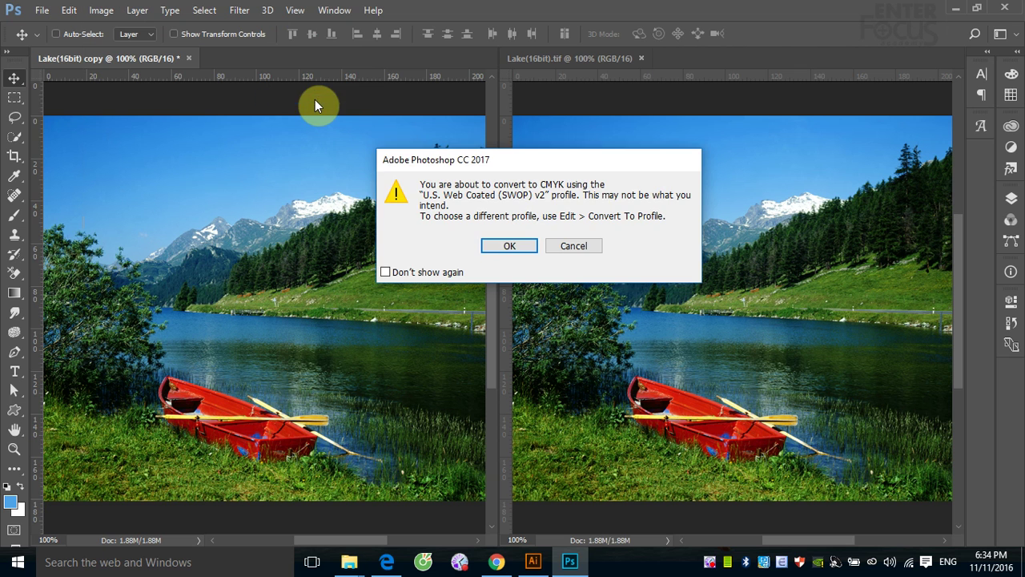
click(525, 251)
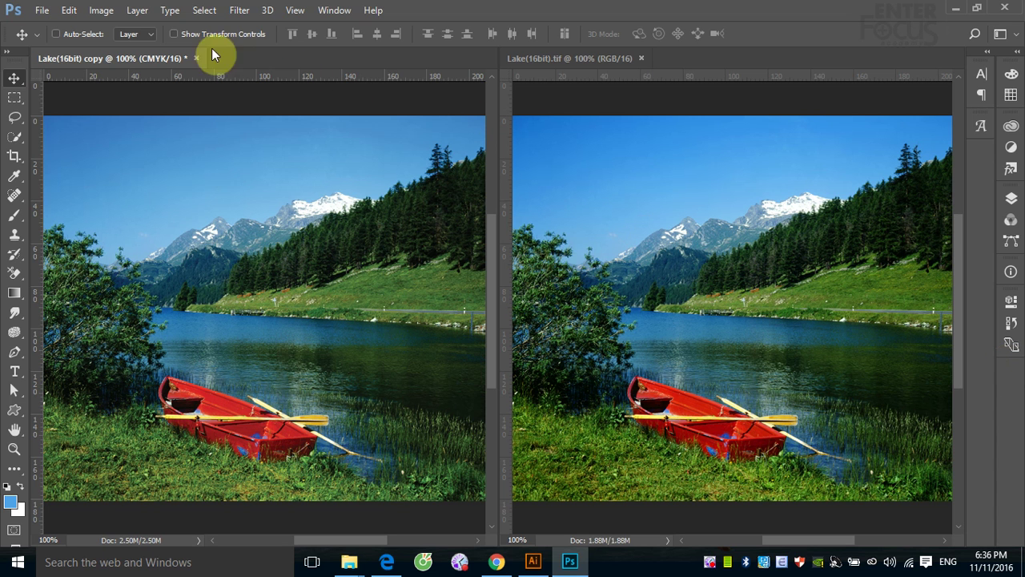
click(41, 9)
click(272, 113)
key(ctrl+n)
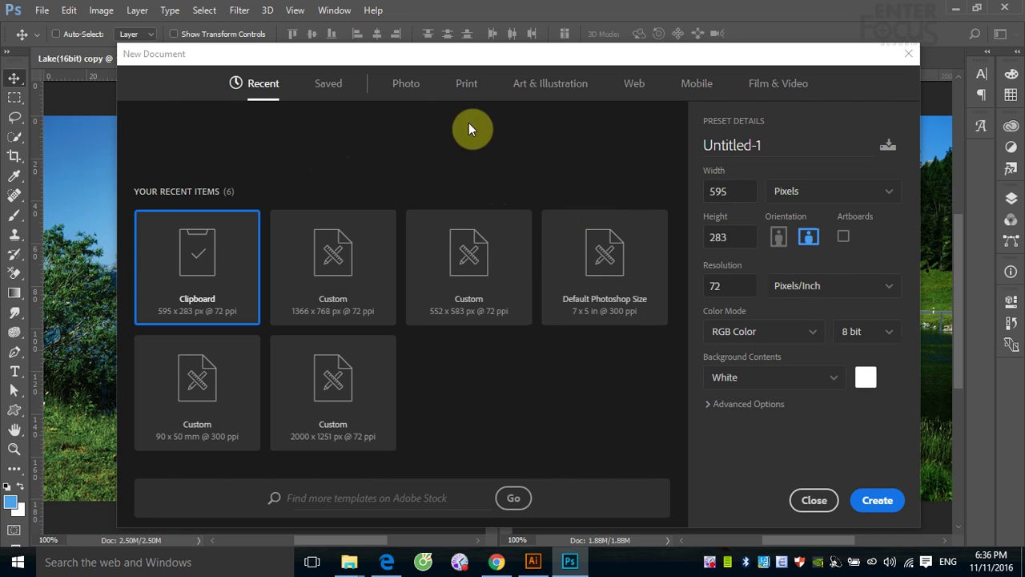
Create Untitled-1 from the Print A4 preset, 210 × 297 mm at 300 ppi.
click(467, 85)
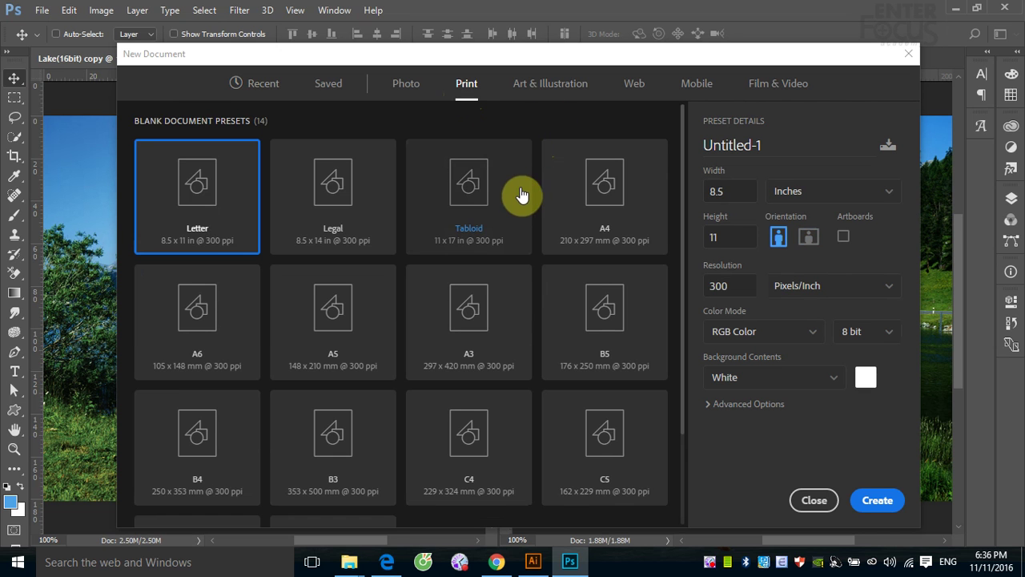
click(598, 210)
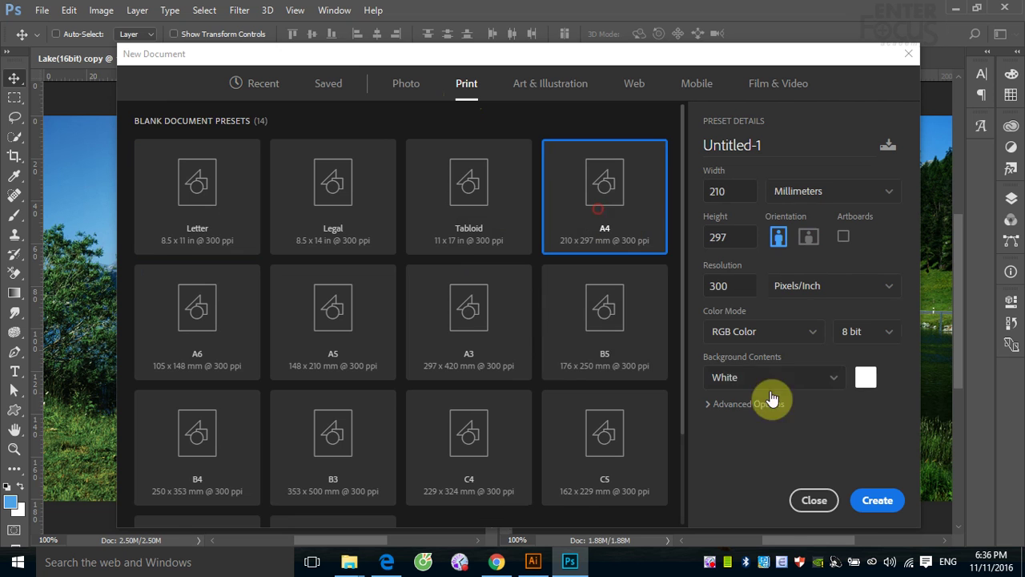
click(871, 501)
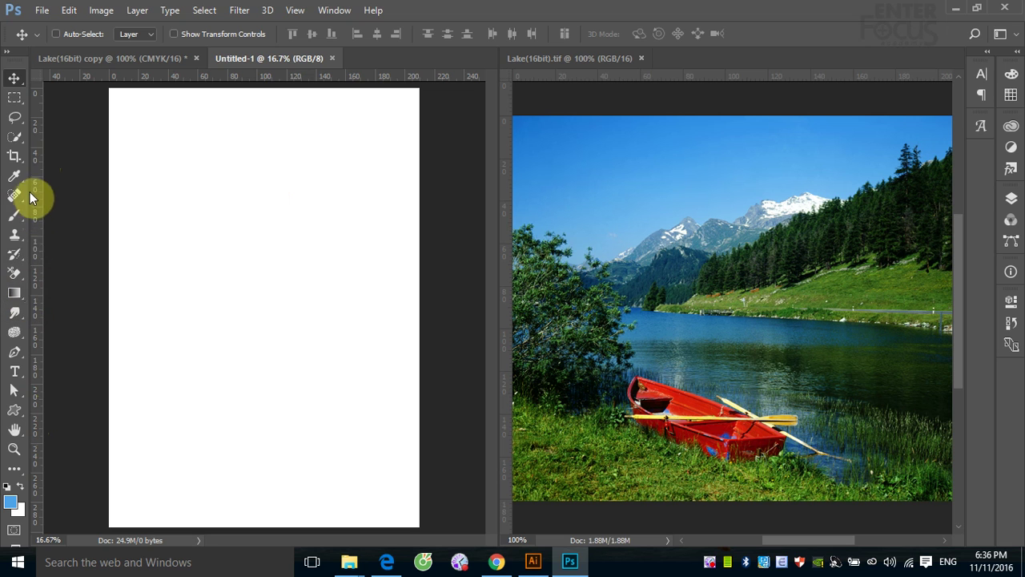
Draw a light-blue filled triangle, Shape 1, using the Pen tool in Shape mode.
click(15, 352)
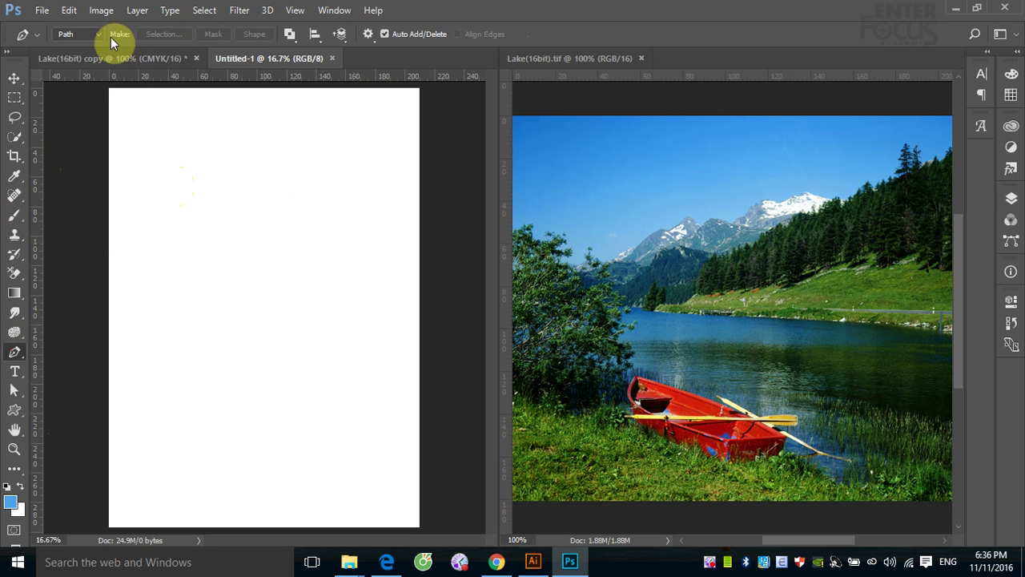
click(100, 35)
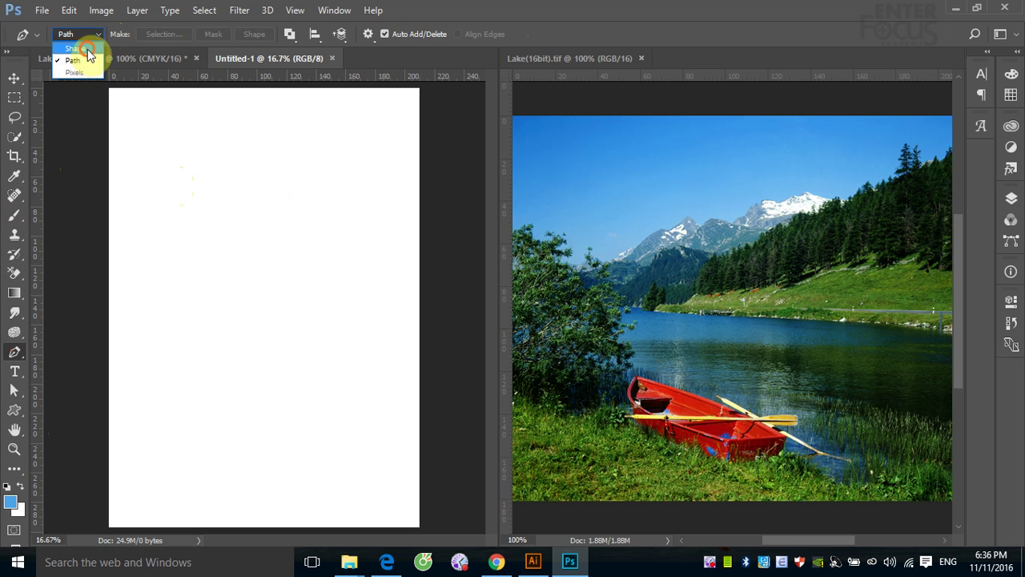
click(75, 48)
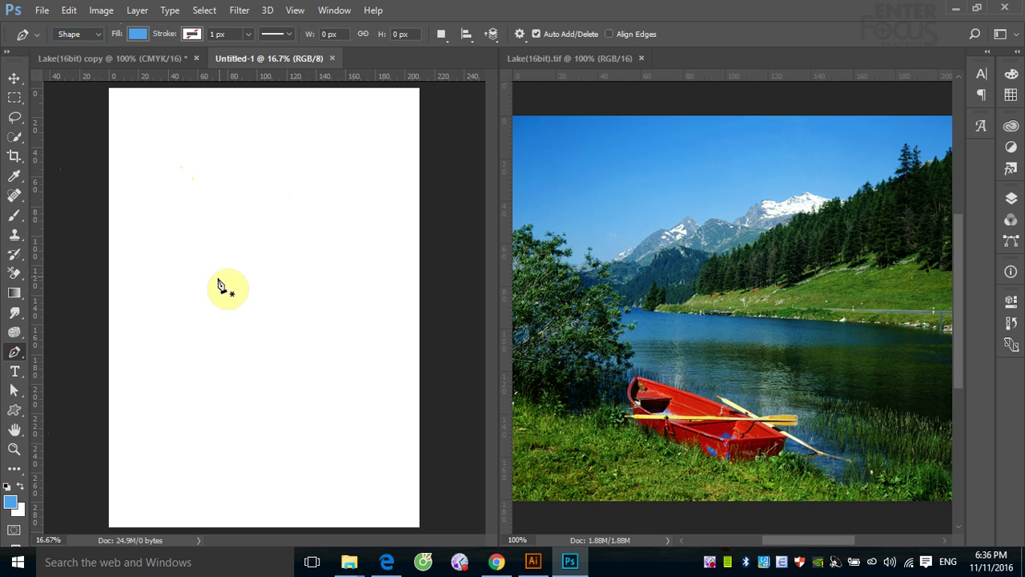
click(178, 353)
click(257, 219)
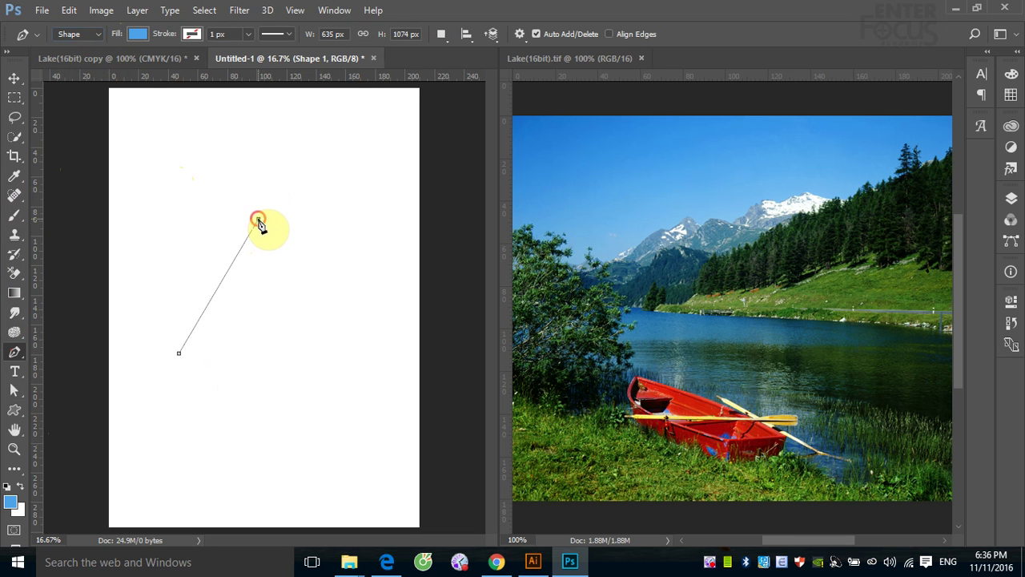
click(340, 355)
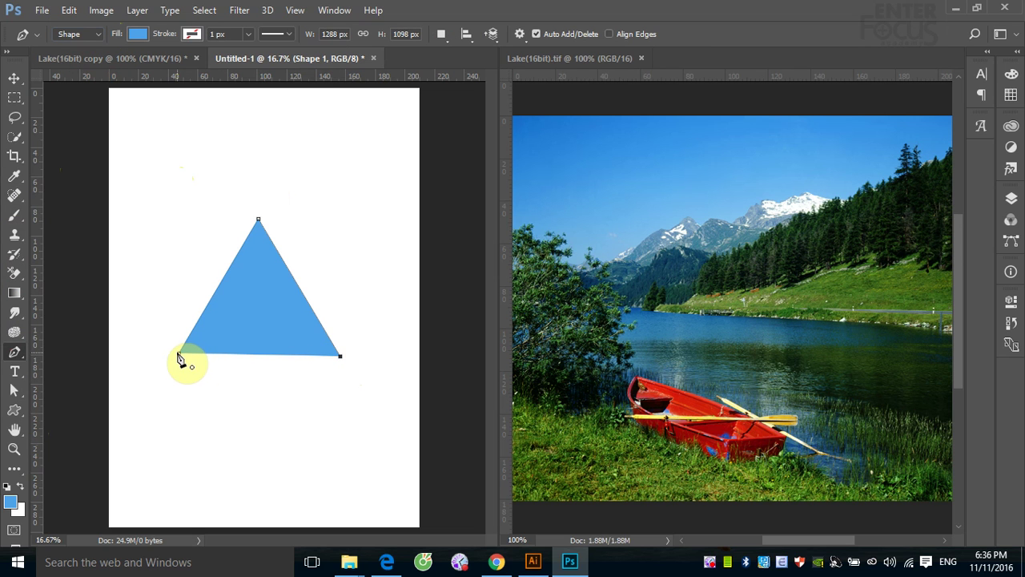
click(180, 353)
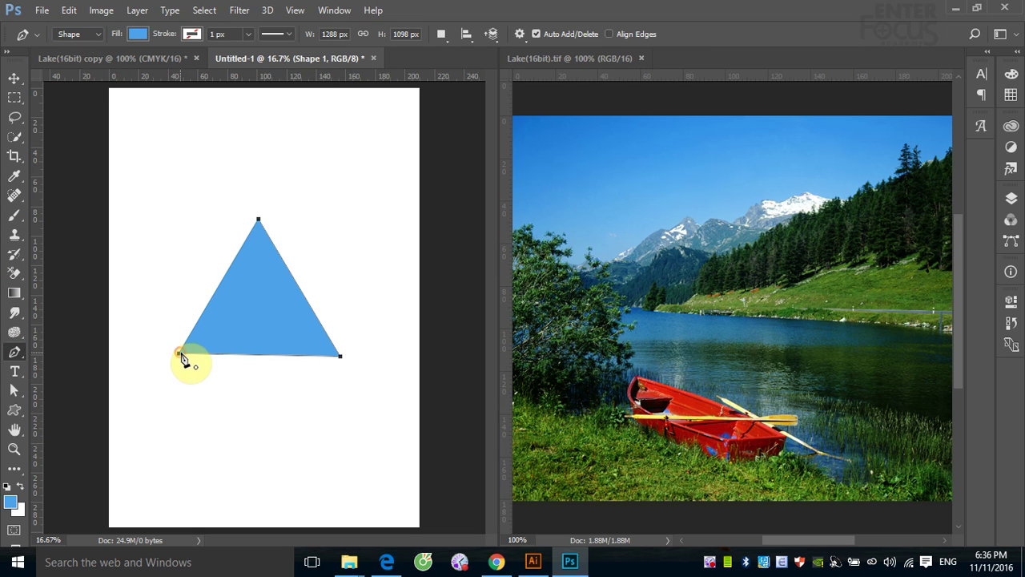
click(13, 78)
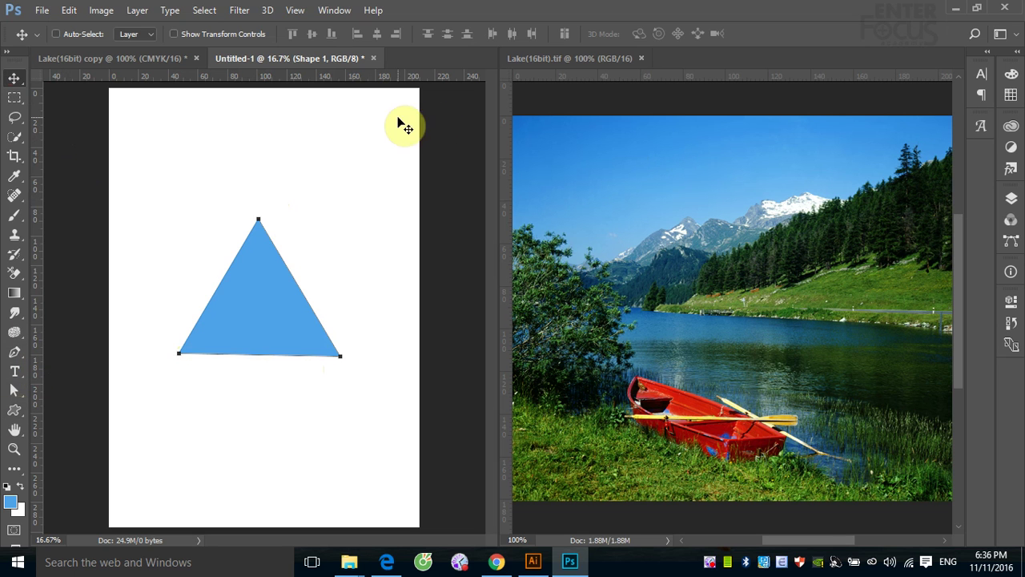
click(14, 352)
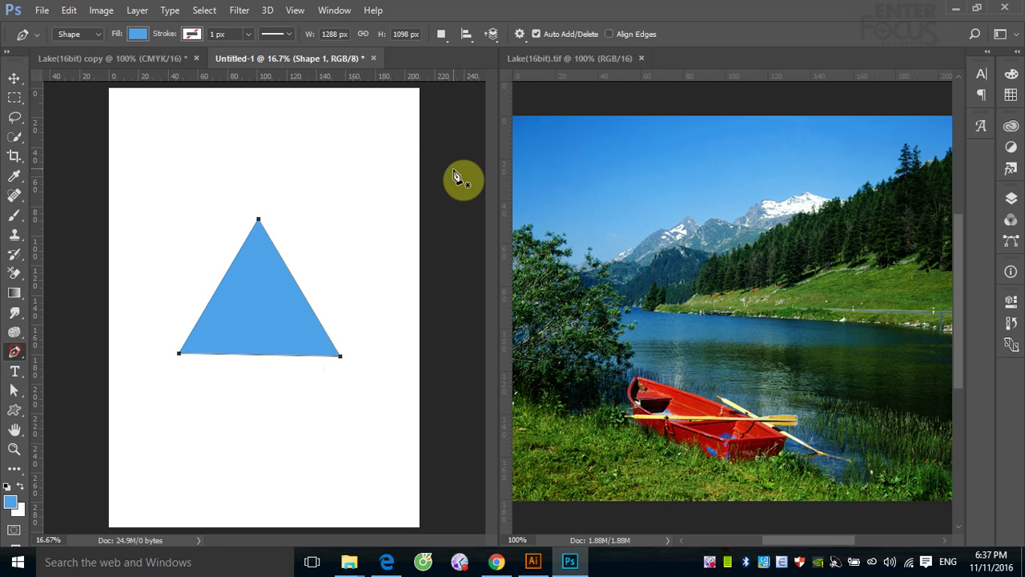
Change the triangle's fill colour to red.
click(447, 39)
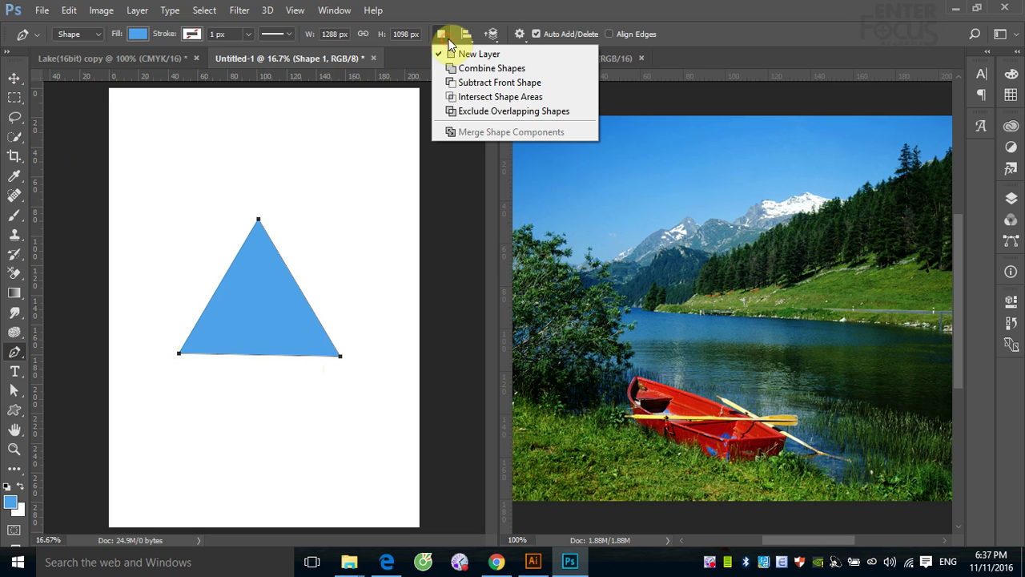
click(138, 35)
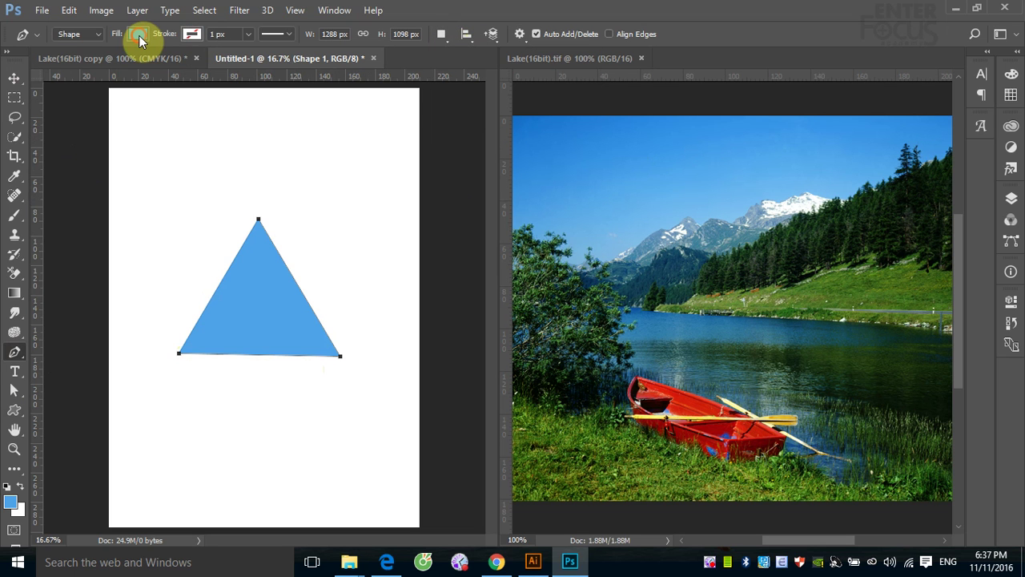
click(67, 130)
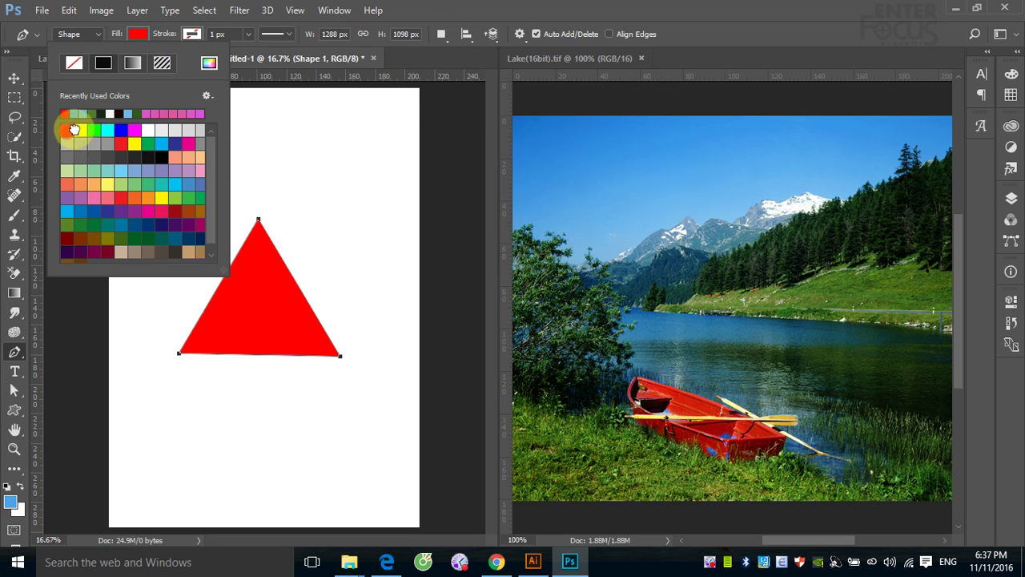
click(414, 55)
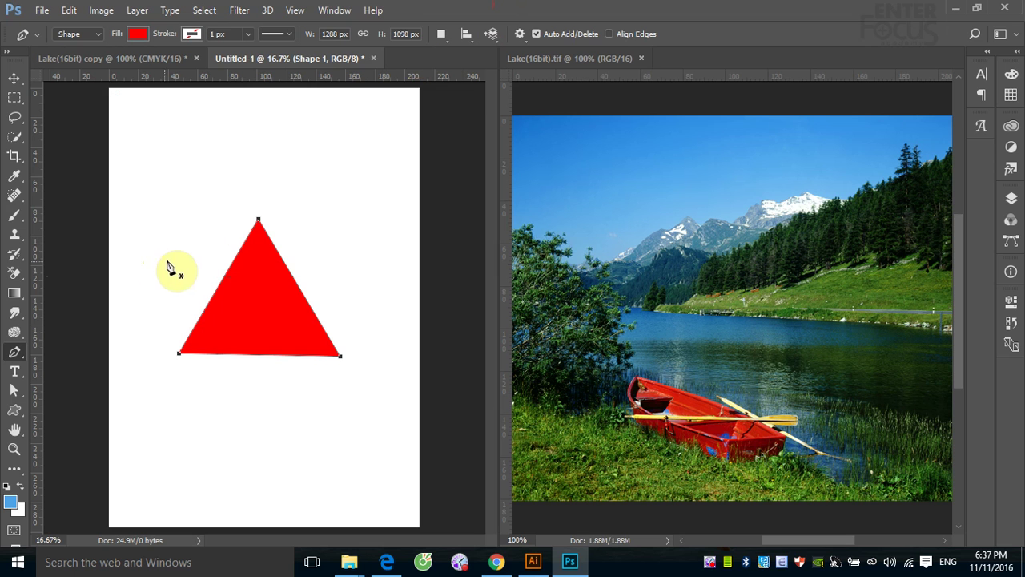
Draw a four-sided Shape 2 over the triangle and fill it yellow.
click(152, 246)
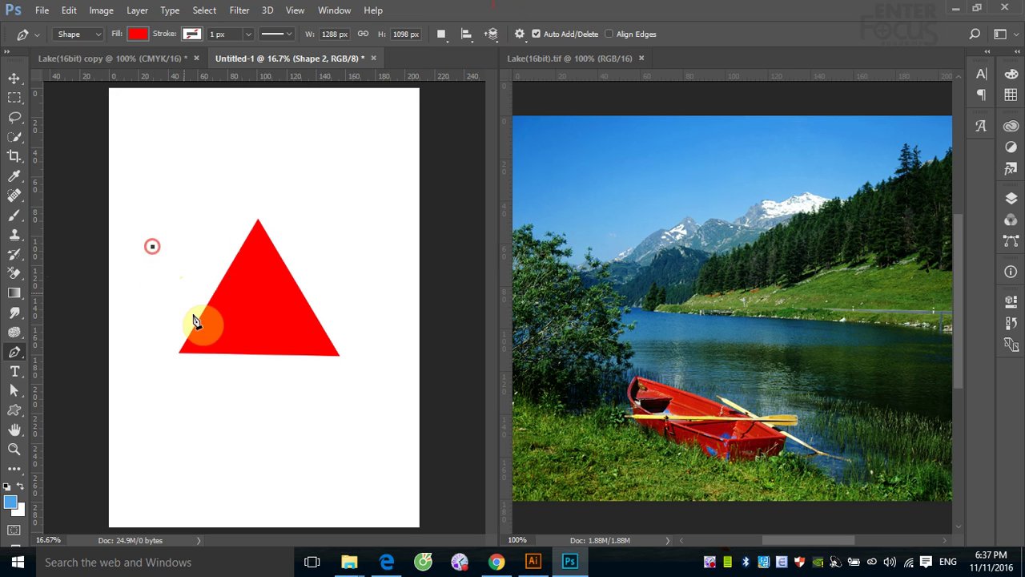
click(214, 376)
click(307, 375)
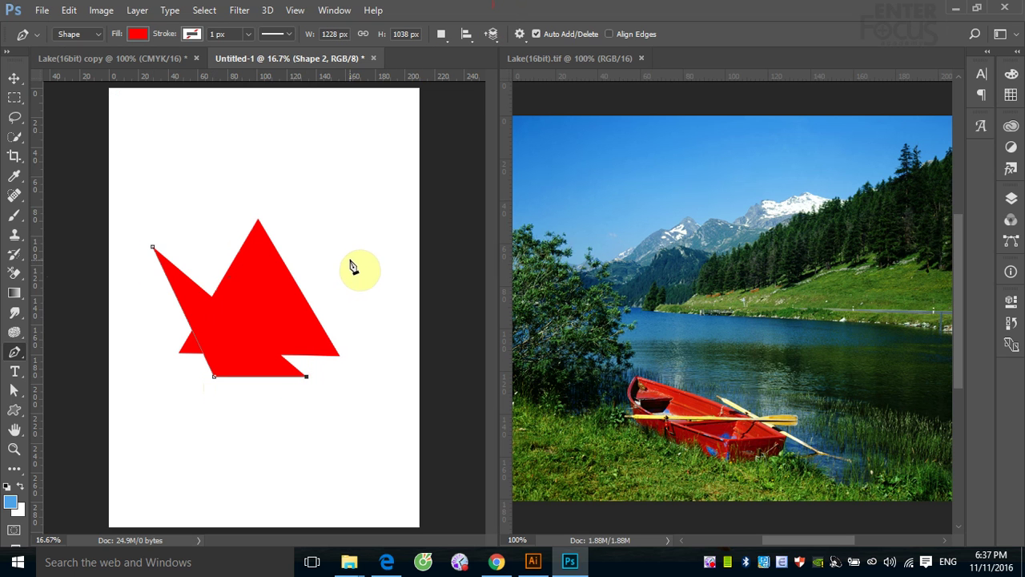
click(350, 255)
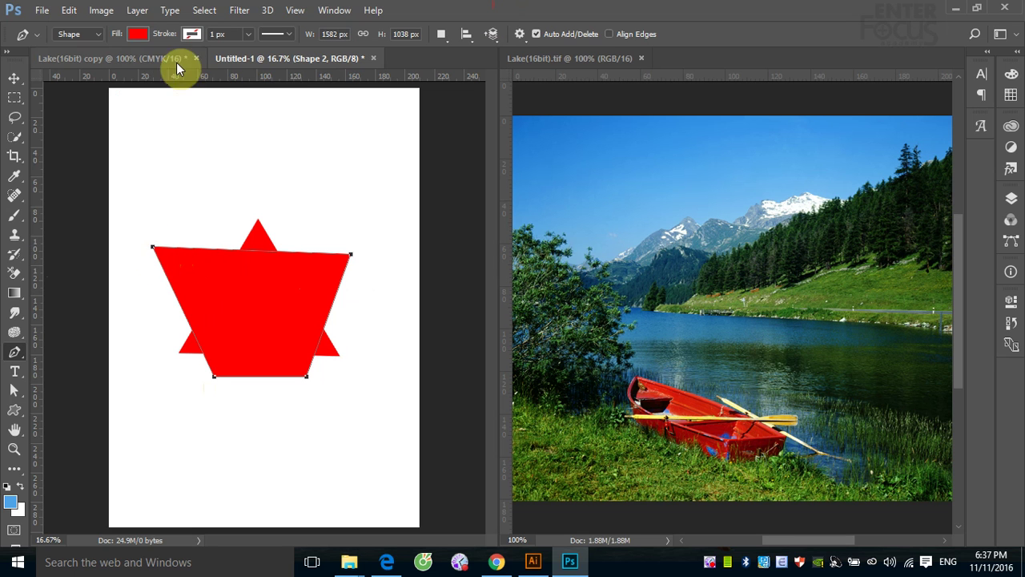
click(137, 33)
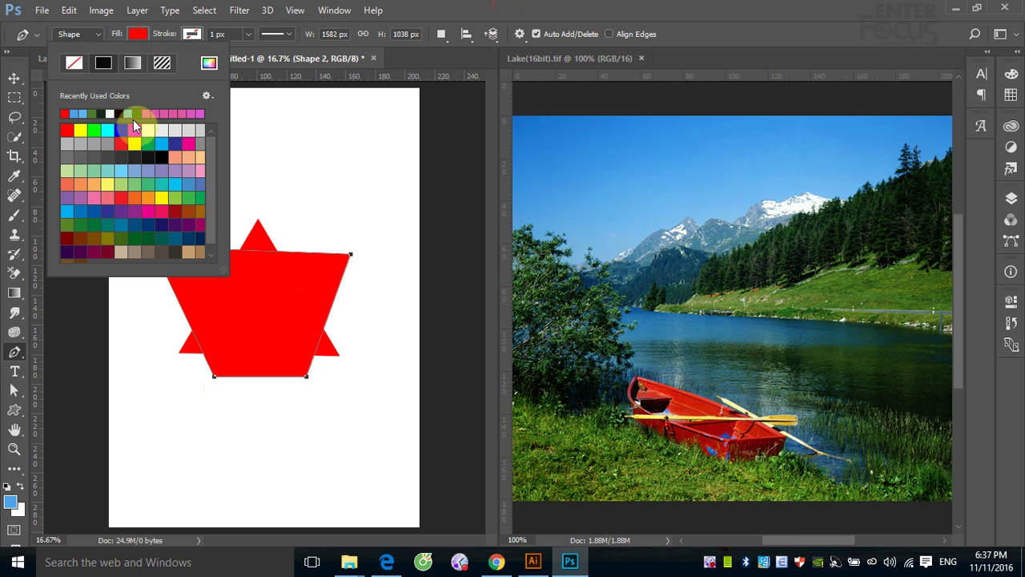
click(80, 130)
click(13, 78)
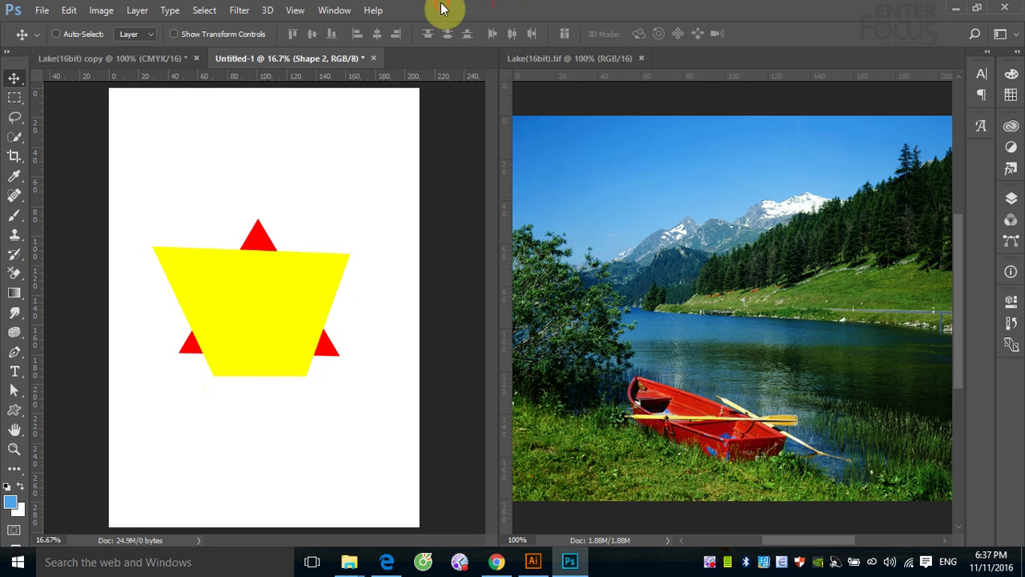
click(325, 266)
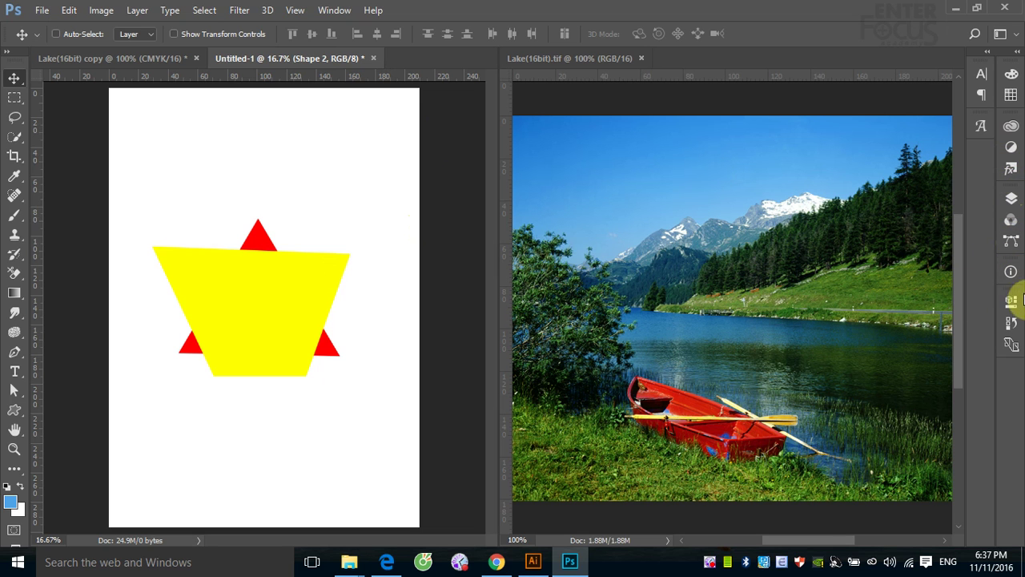
Set Shape 2's layer fill to 45% so the overlap appears orange.
click(1011, 198)
click(984, 253)
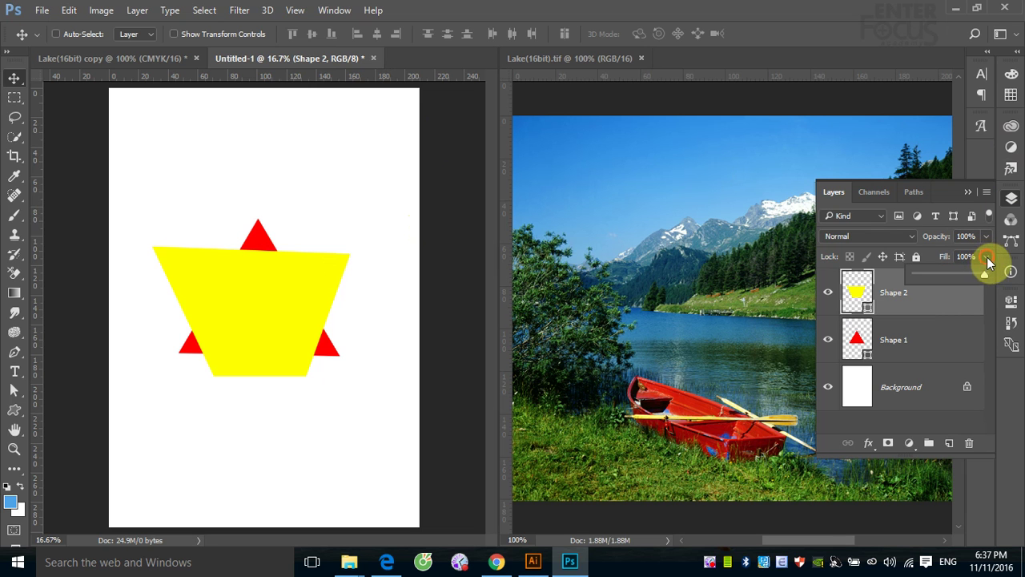
drag(955, 275, 947, 274)
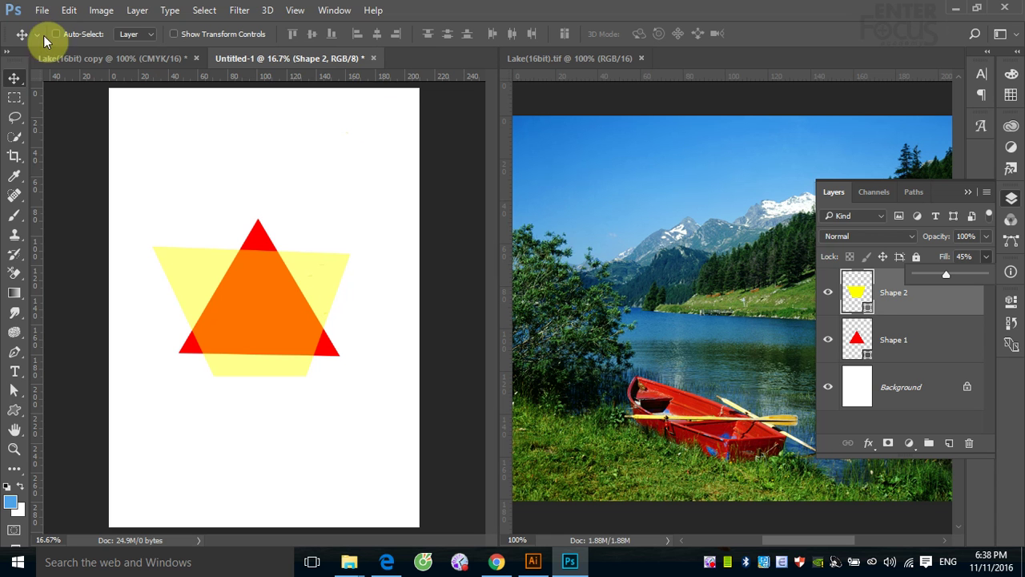
click(42, 9)
click(435, 56)
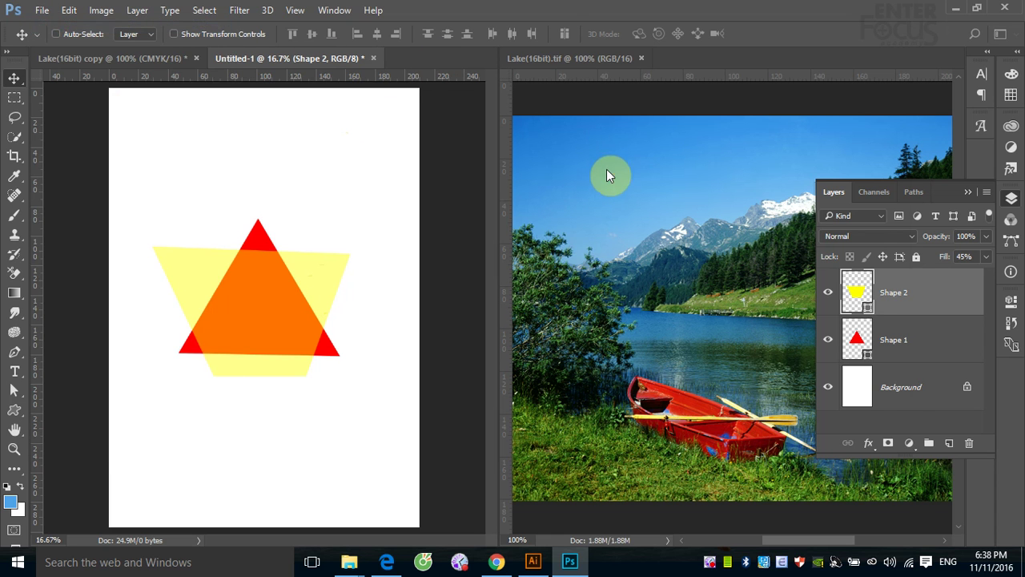
Create Untitled-2: landscape A4, 297 × 210 mm, 300 ppi, CMYK, white background.
key(ctrl+n)
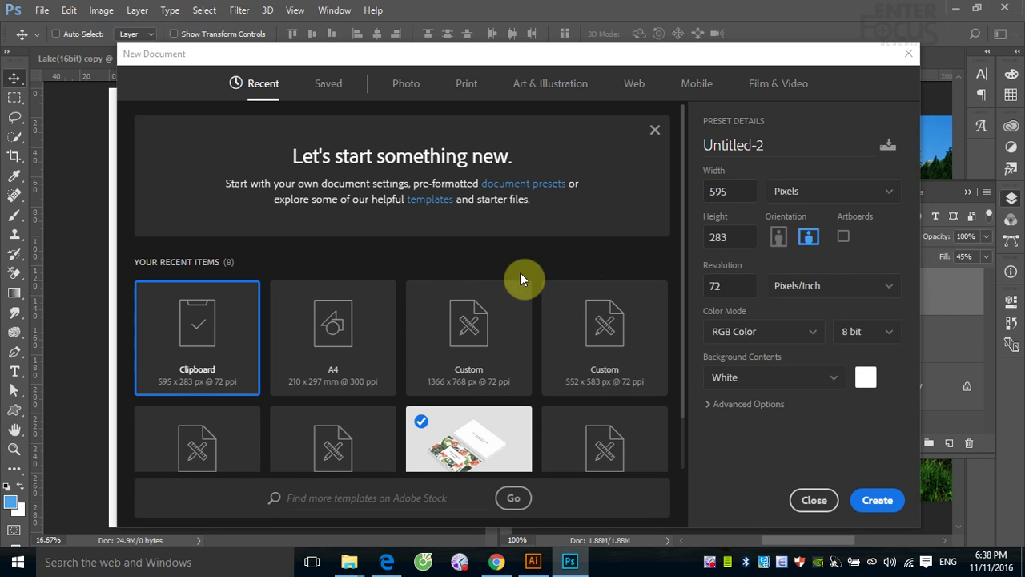
click(466, 87)
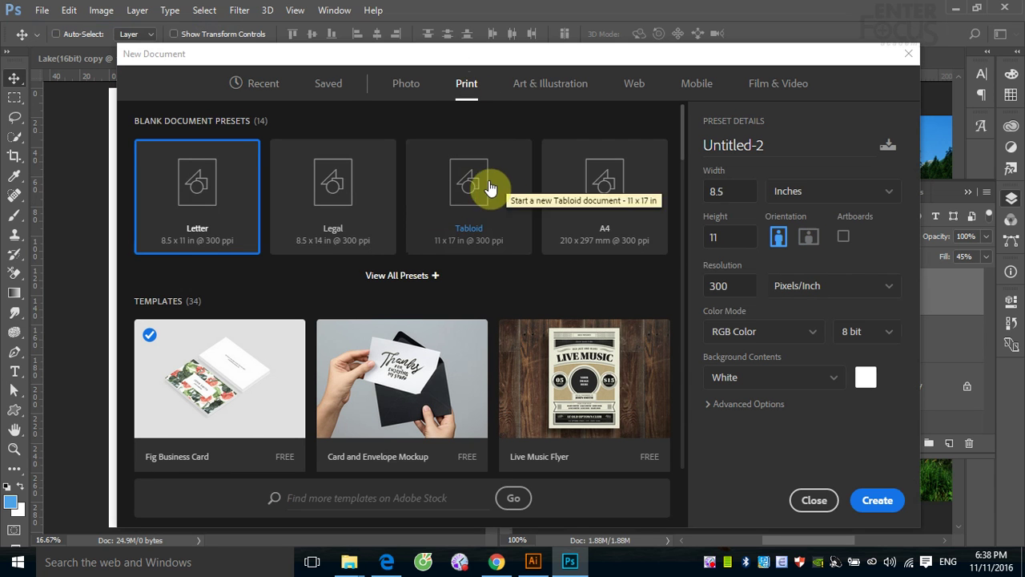
click(611, 192)
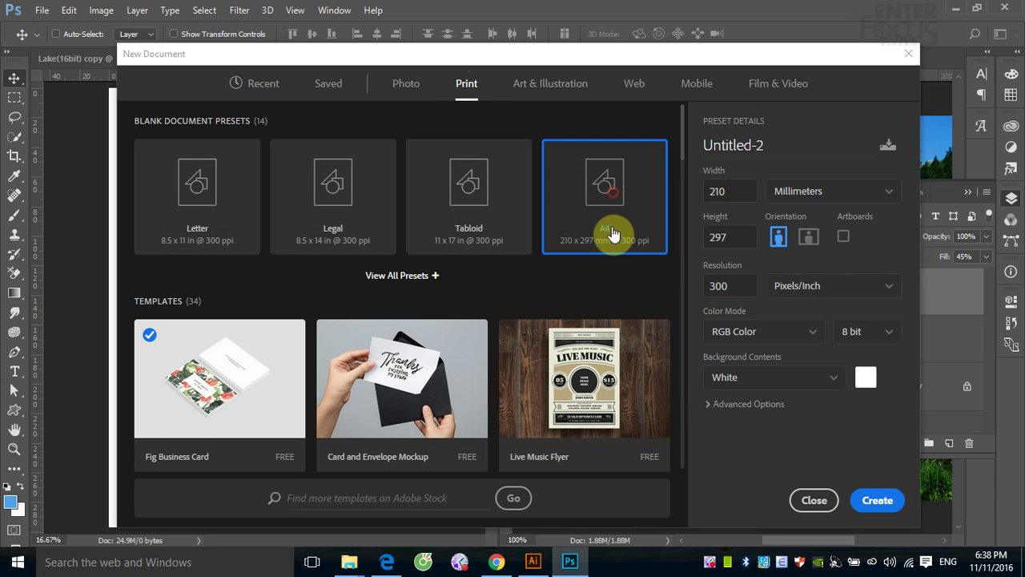
click(809, 238)
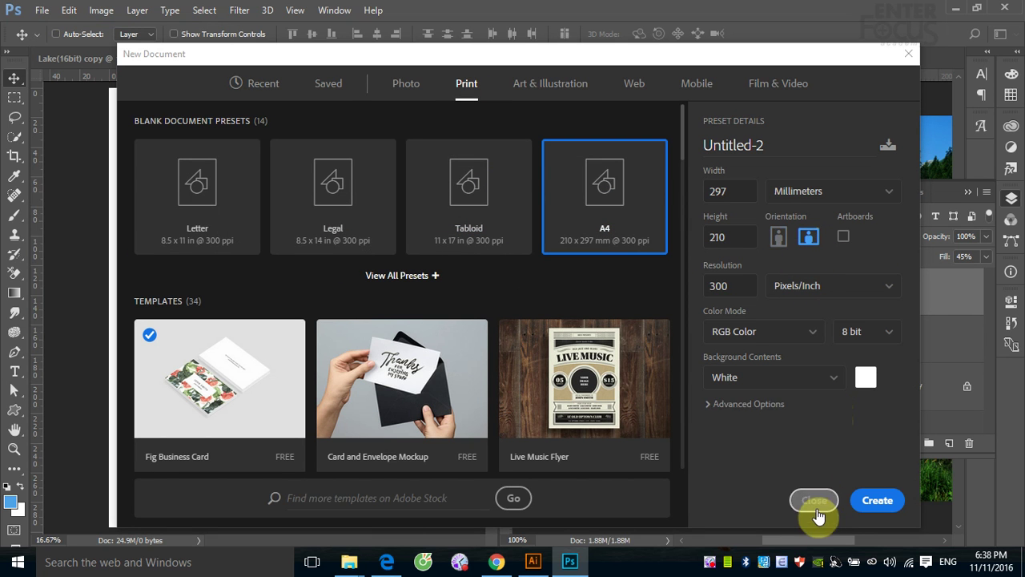
click(816, 333)
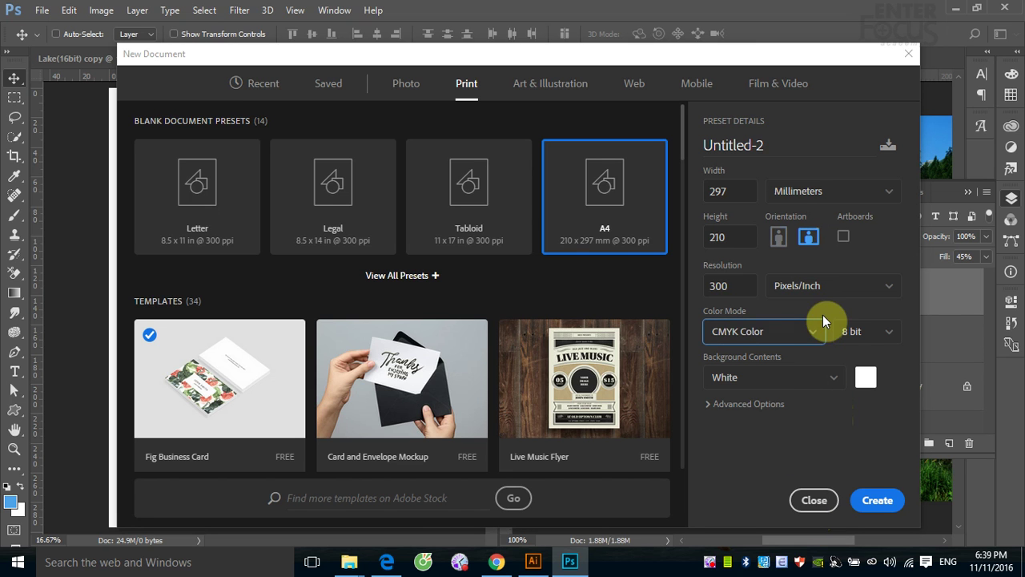
click(832, 378)
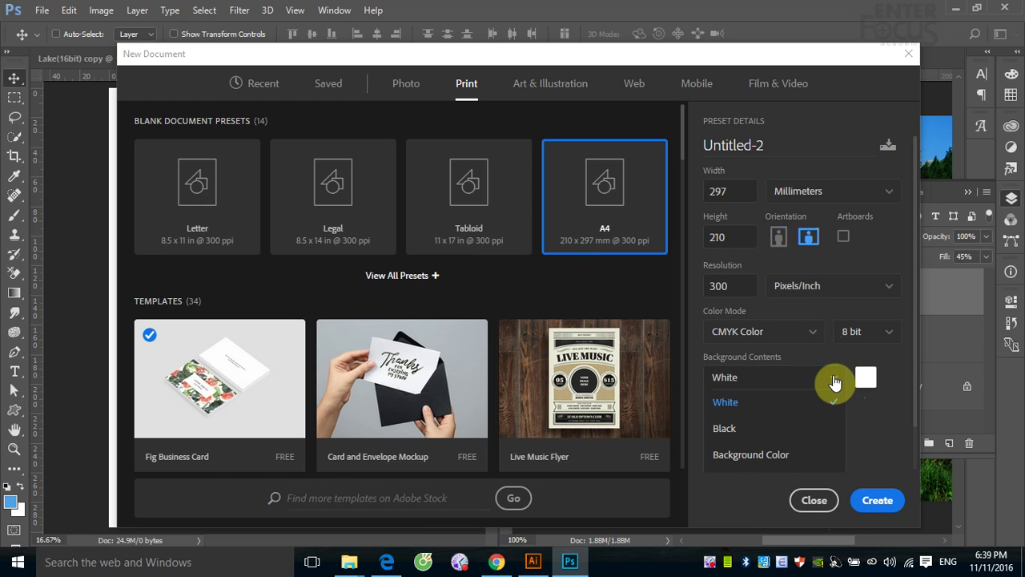
click(735, 403)
click(878, 500)
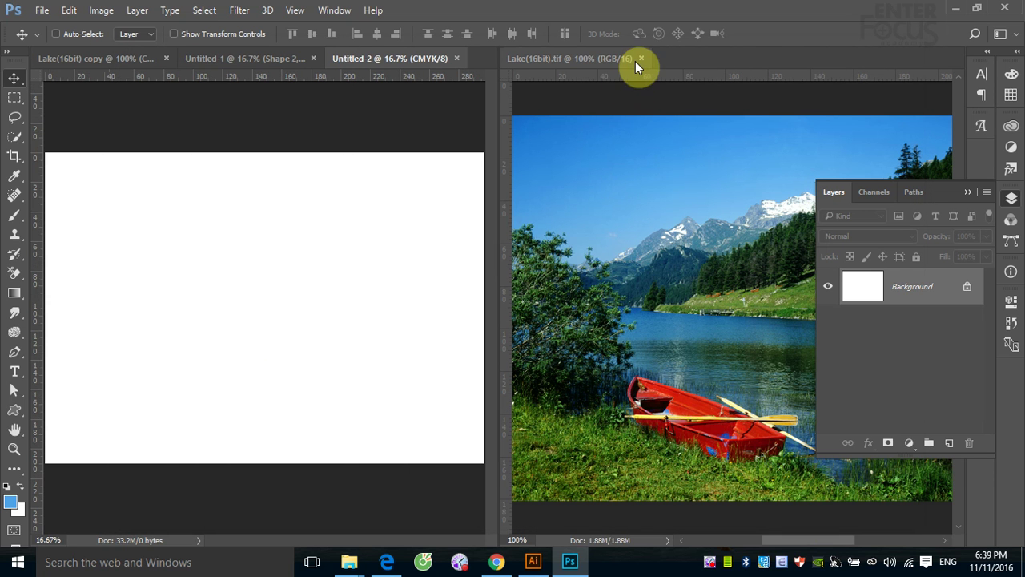
Close Lake(16bit).tif and reopen the Layers panel showing Untitled-2's locked Background.
click(641, 58)
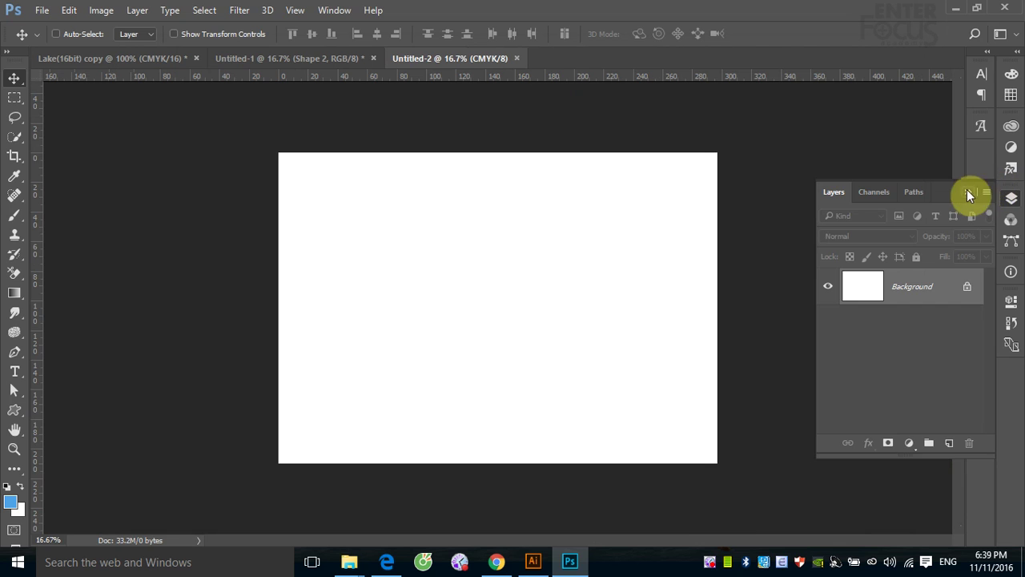
click(966, 191)
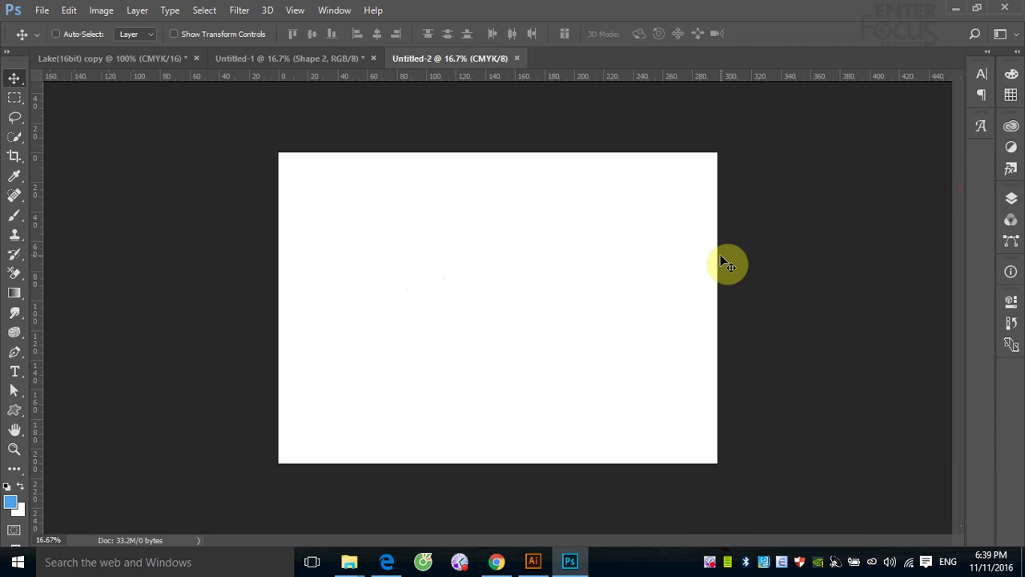
click(1011, 200)
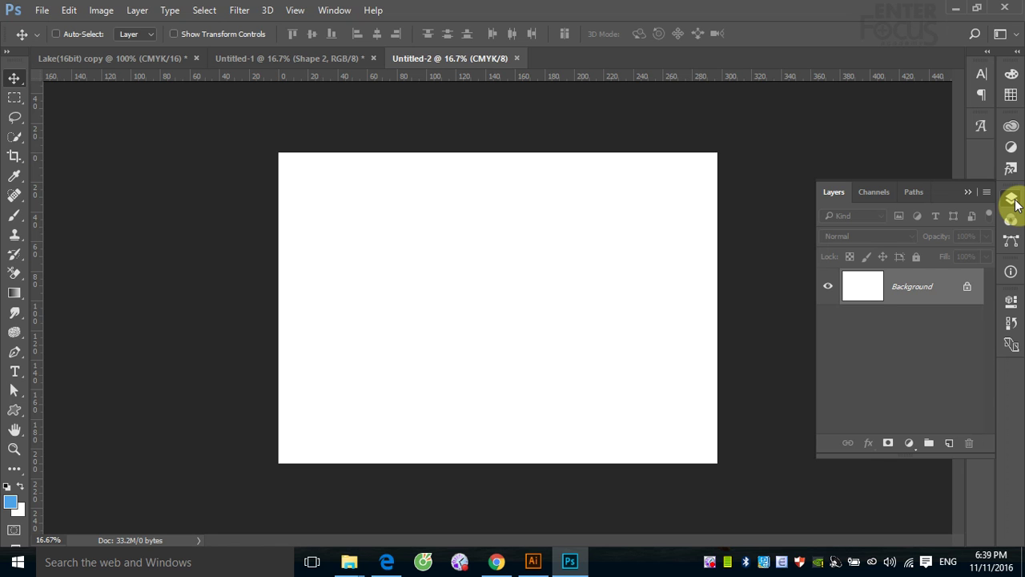
Draw a freehand lasso oval and save the selection as a channel named 1.
click(15, 120)
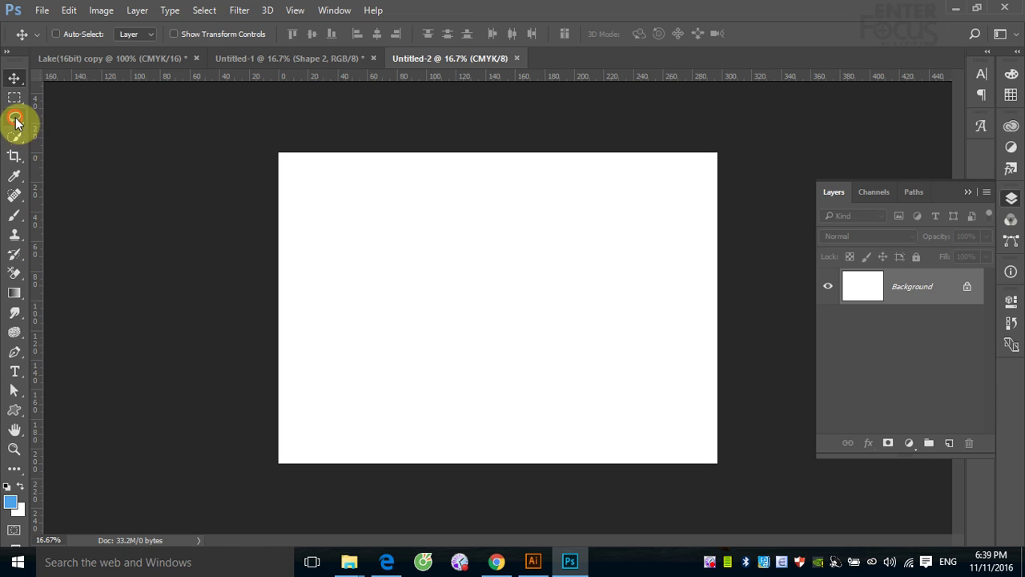
mouse_move(397, 258)
mouse_down()
mouse_move(408, 281)
mouse_move(398, 257)
mouse_up()
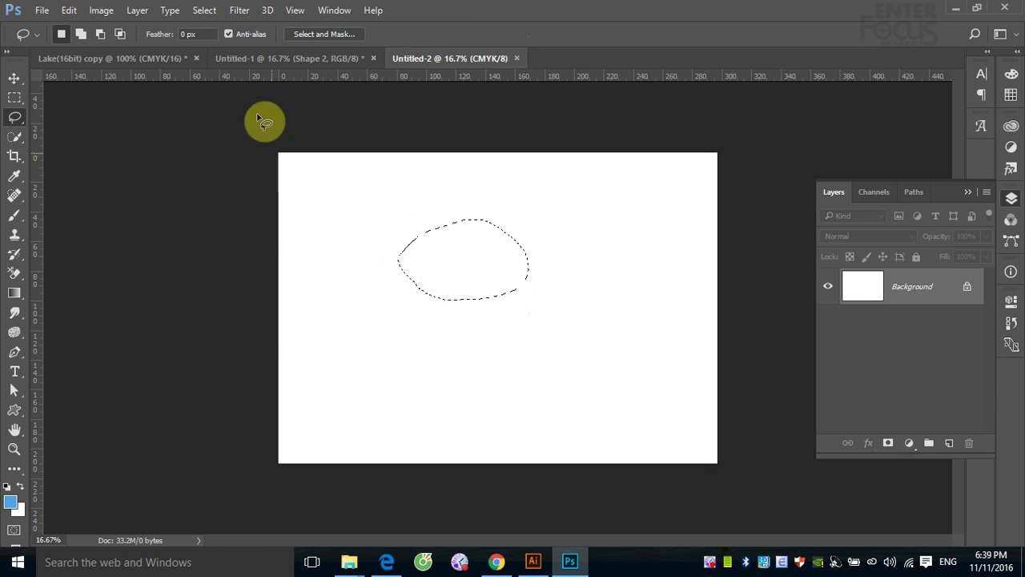
click(205, 9)
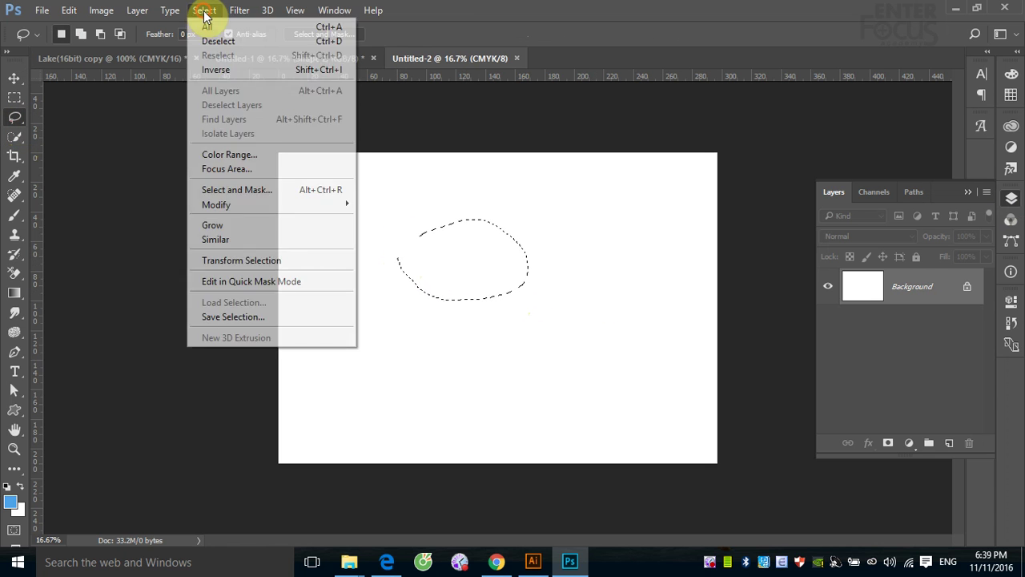
click(233, 317)
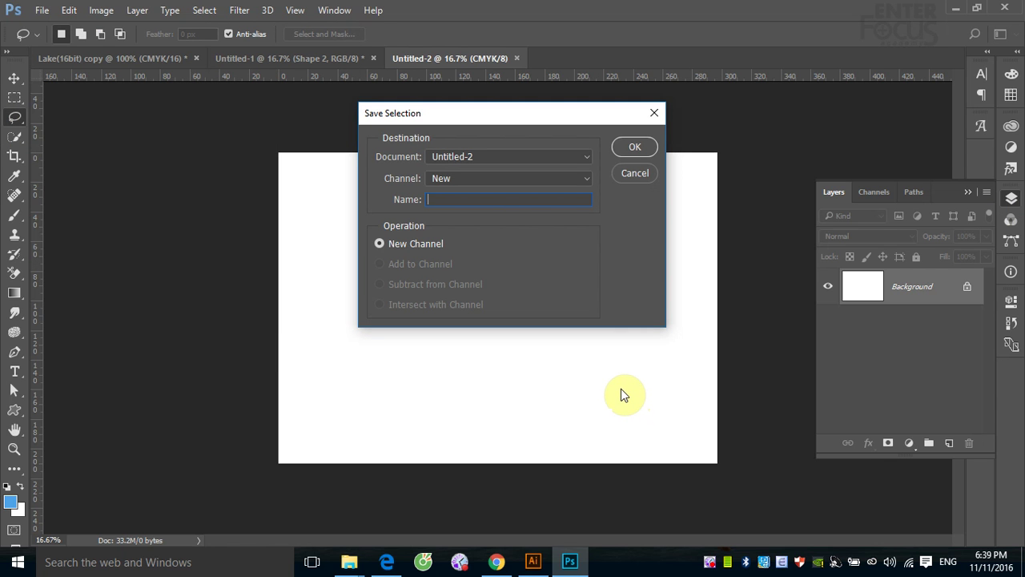
text(1)
click(635, 148)
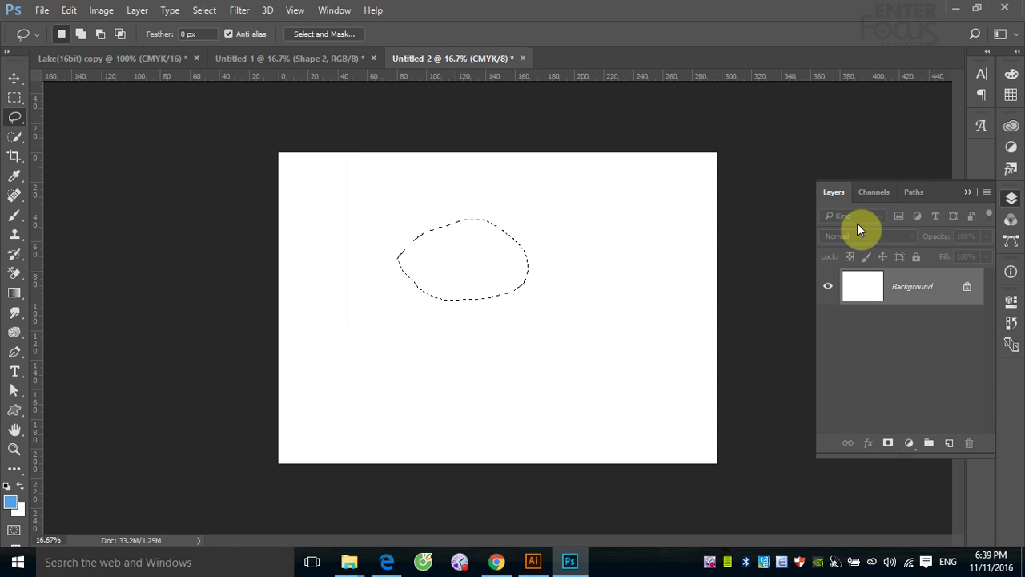
Lasso a larger freehand shape over the first and save it as alpha channel '2'.
click(875, 193)
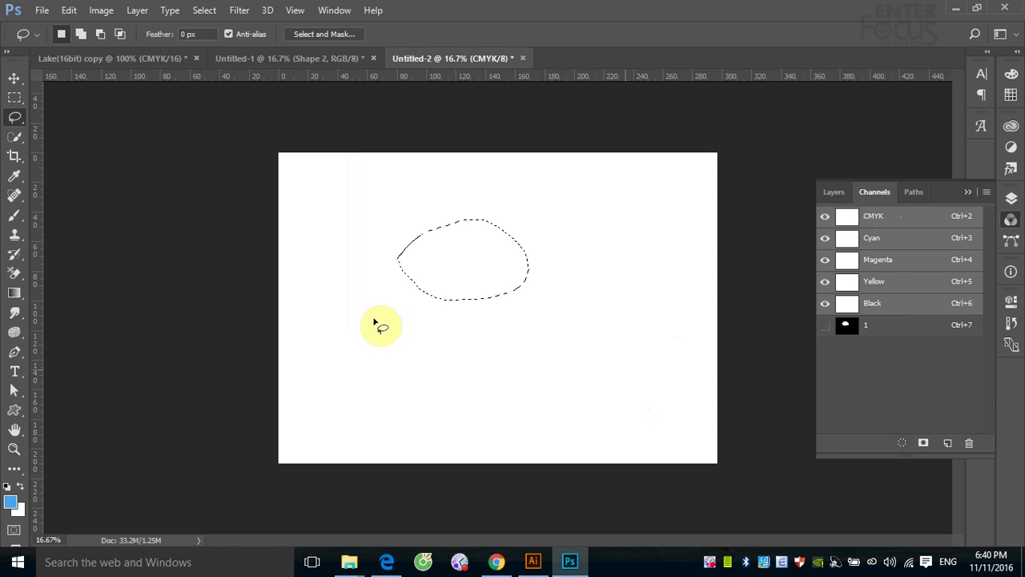
mouse_move(423, 378)
mouse_down()
mouse_move(429, 391)
mouse_move(425, 380)
mouse_up()
click(204, 9)
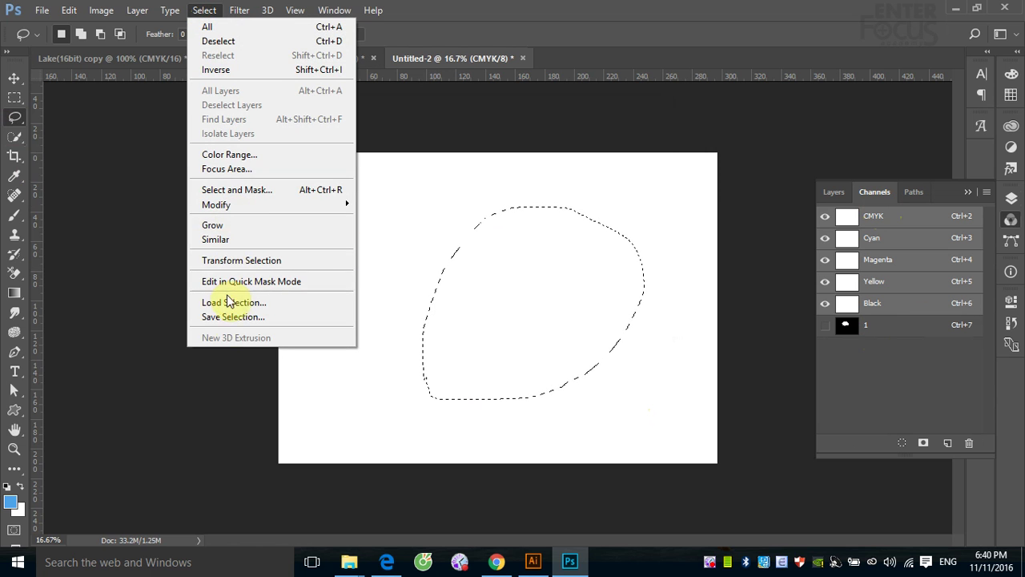
click(237, 317)
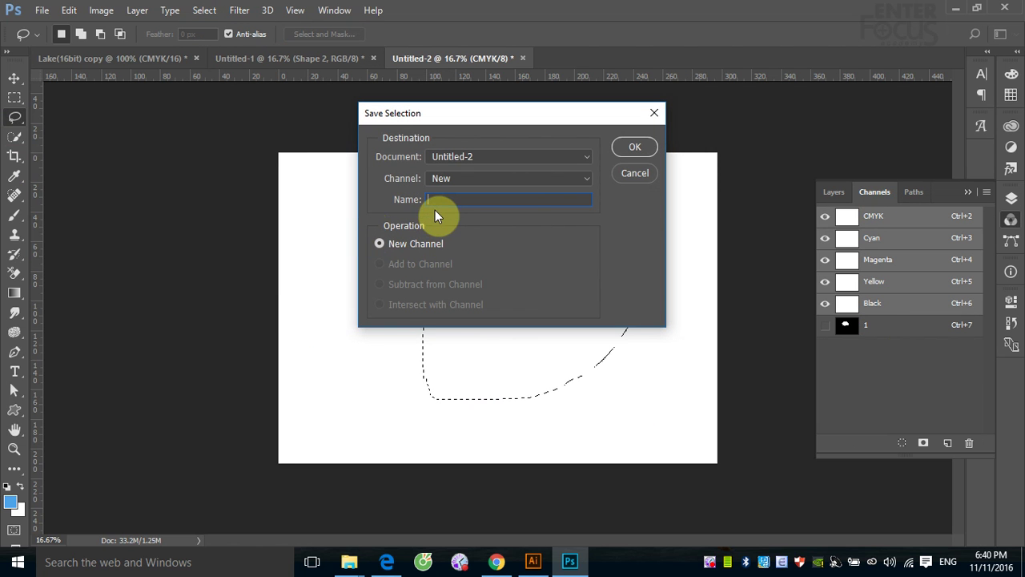
text(2)
click(627, 149)
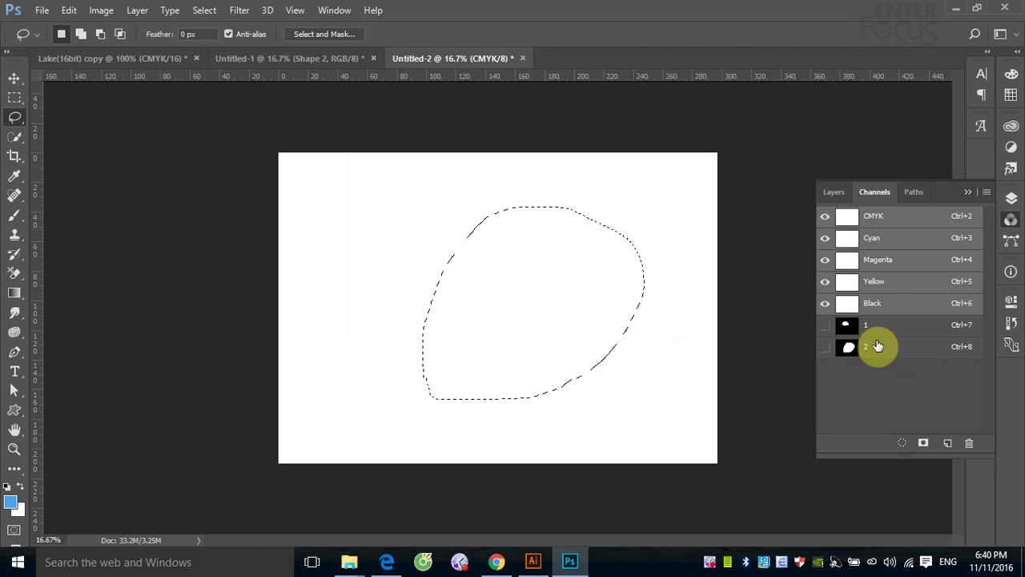
Load channel 1 as a selection using Intersect with Selection.
click(205, 10)
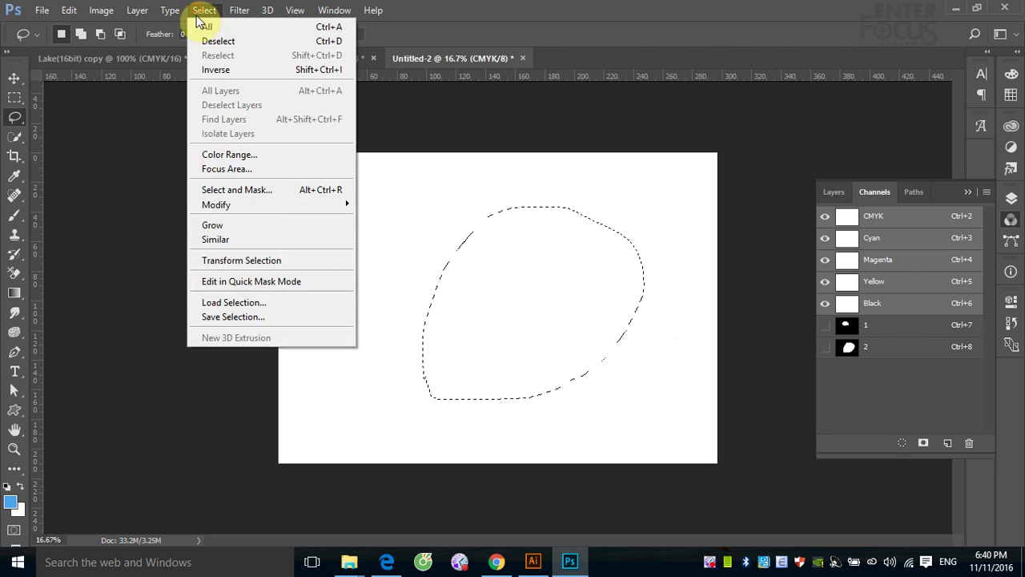
click(254, 304)
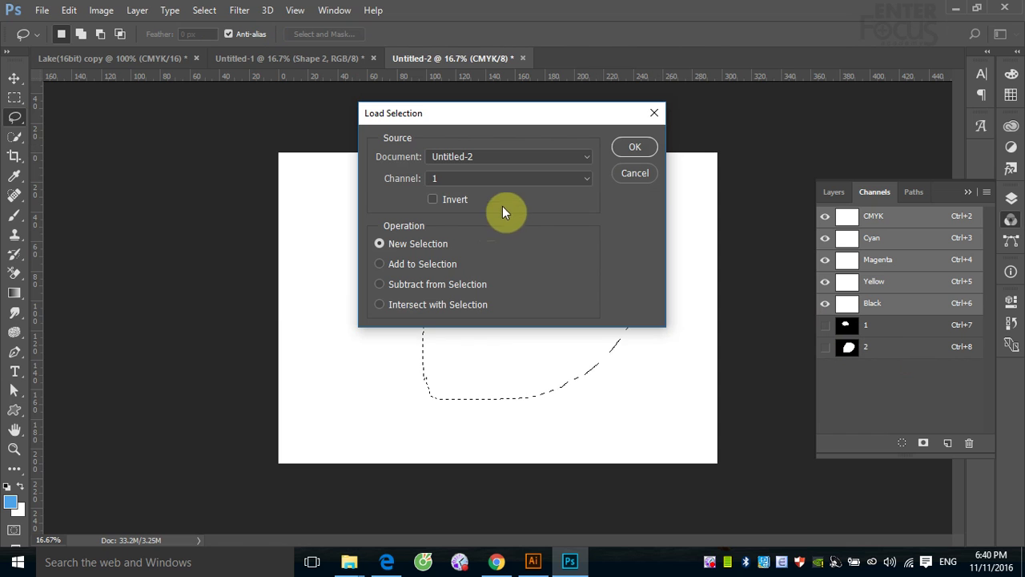
click(587, 179)
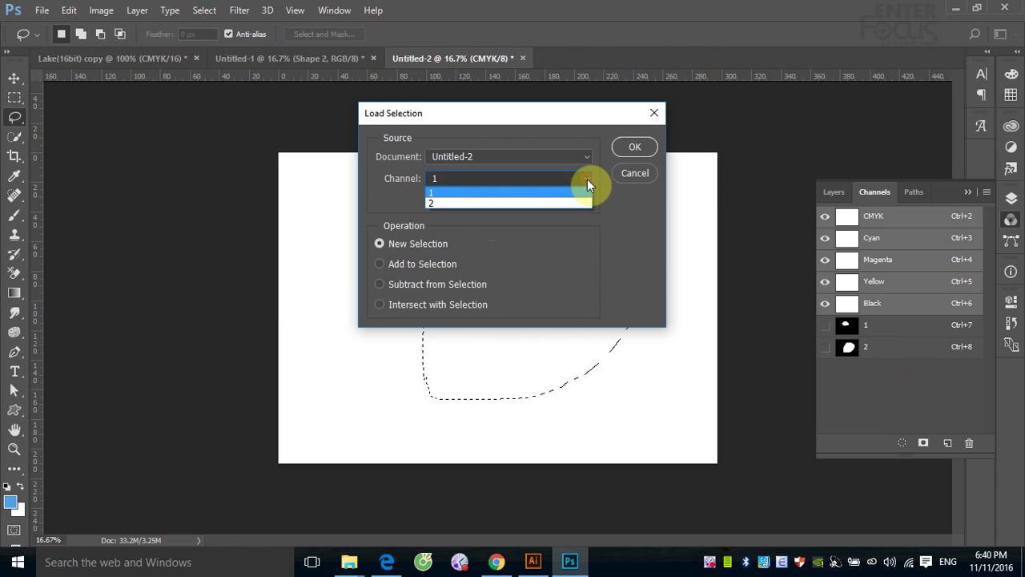
click(547, 195)
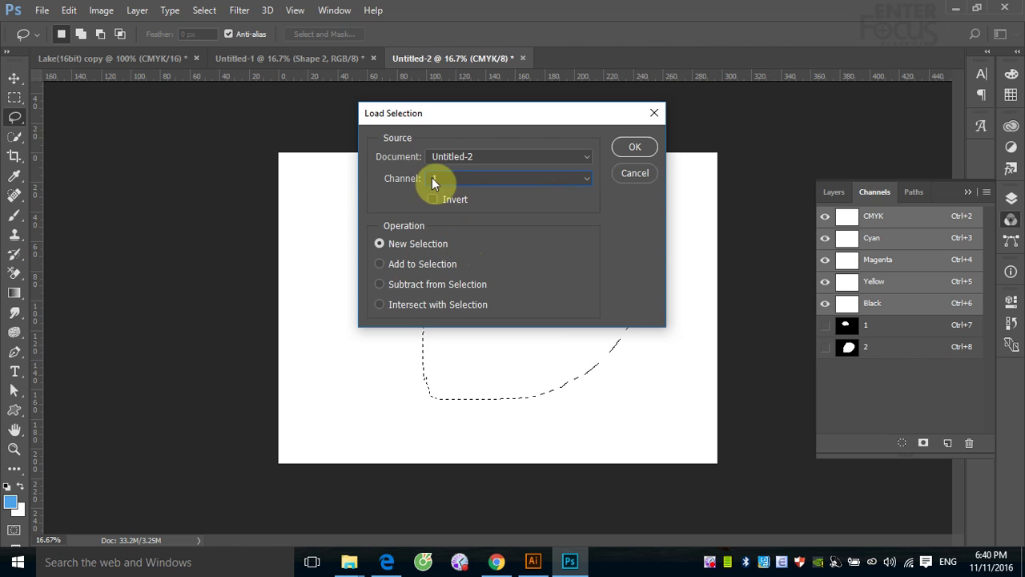
click(382, 263)
click(381, 283)
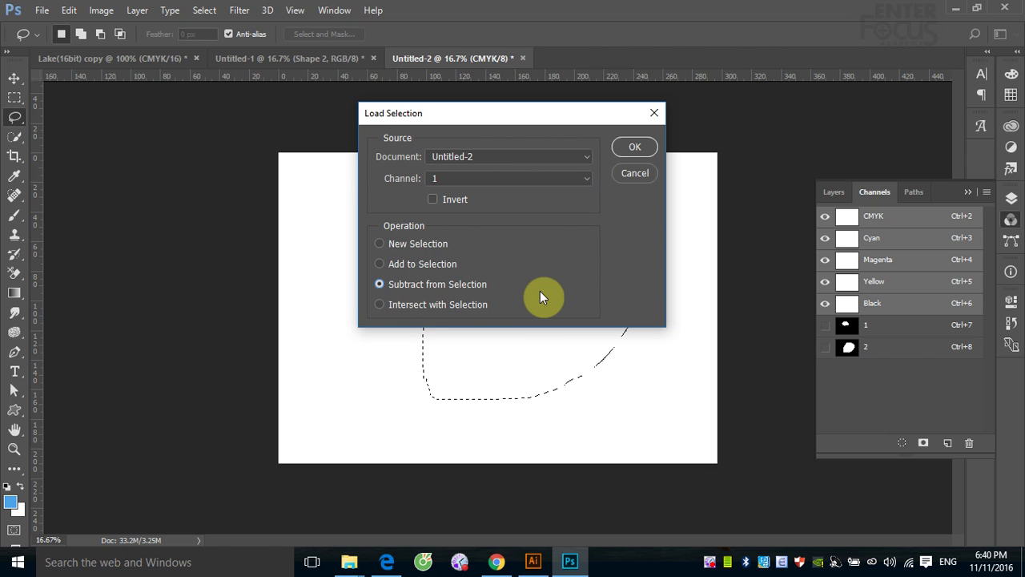
click(381, 305)
click(631, 148)
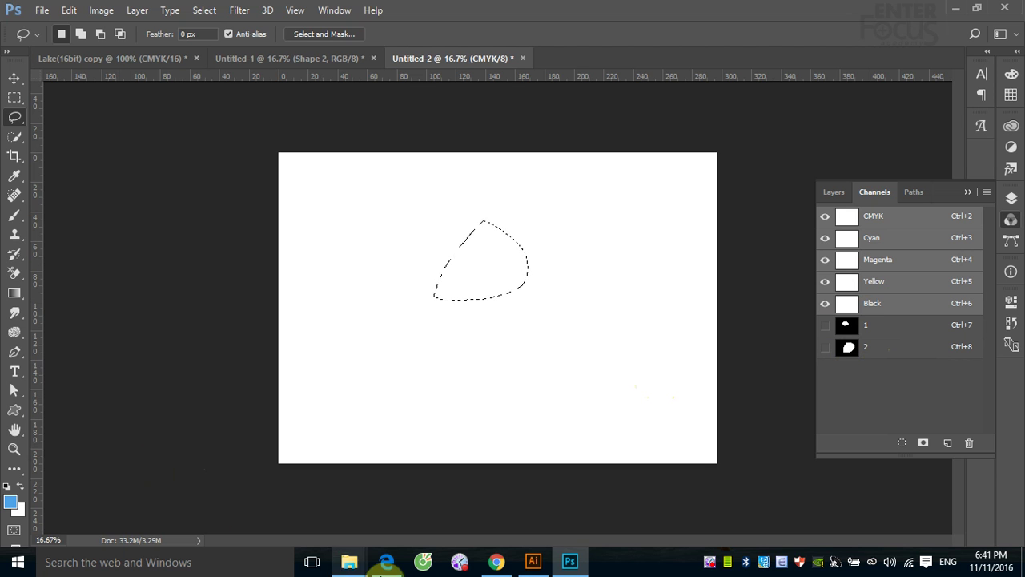
Deselect, then switch to the Lake(16bit) copy document.
click(613, 423)
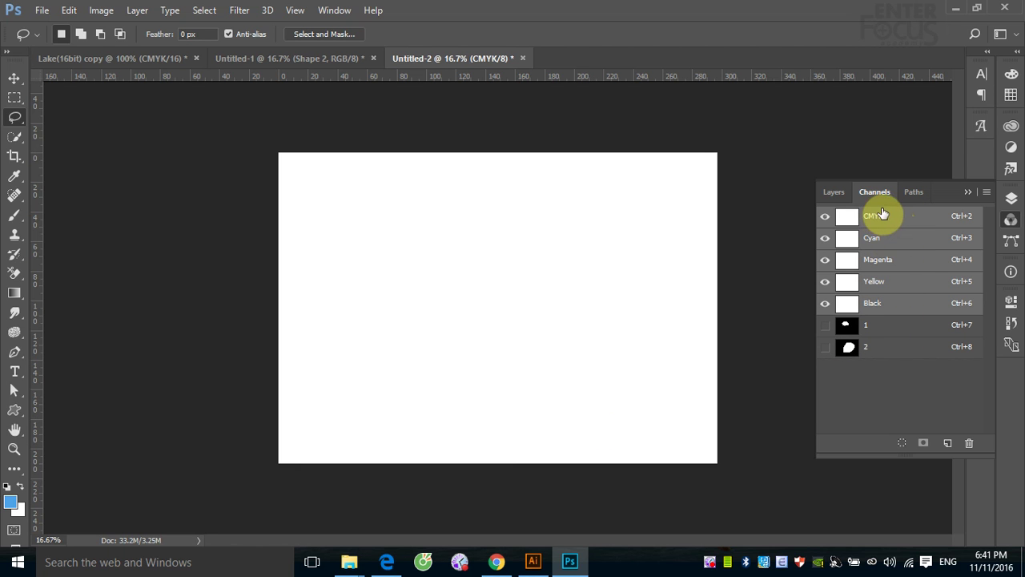
click(151, 61)
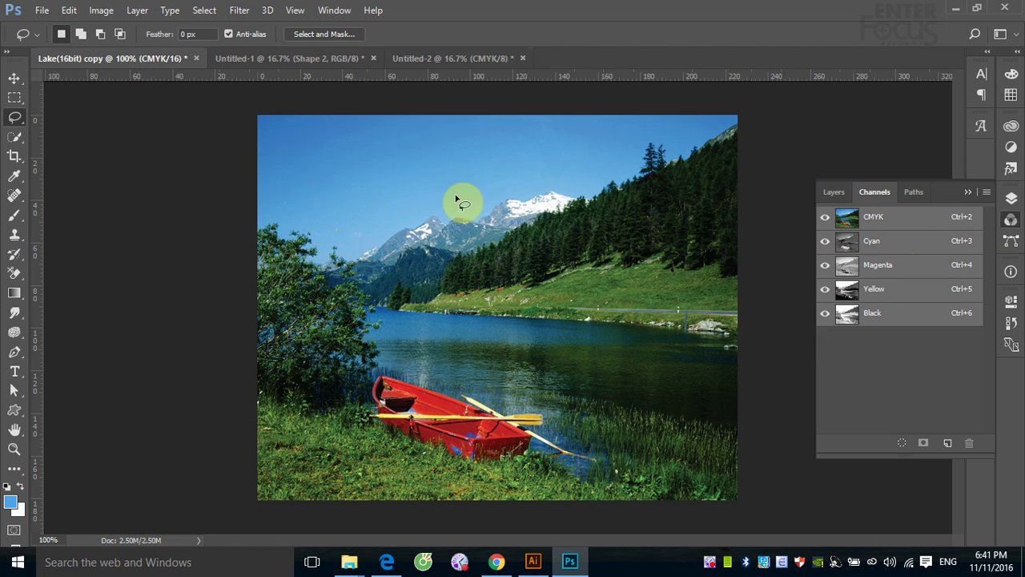
Open Lake(16bit).tif and move the Lake(16bit) copy tab after the Untitled documents.
click(42, 10)
click(56, 38)
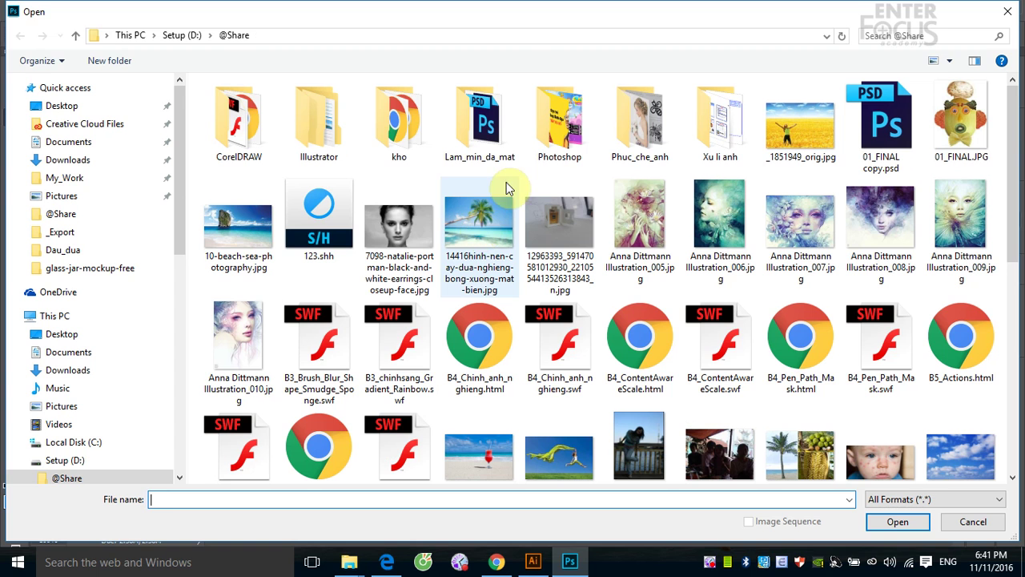
scroll(589, 393, down, 2)
scroll(624, 350, down, 3)
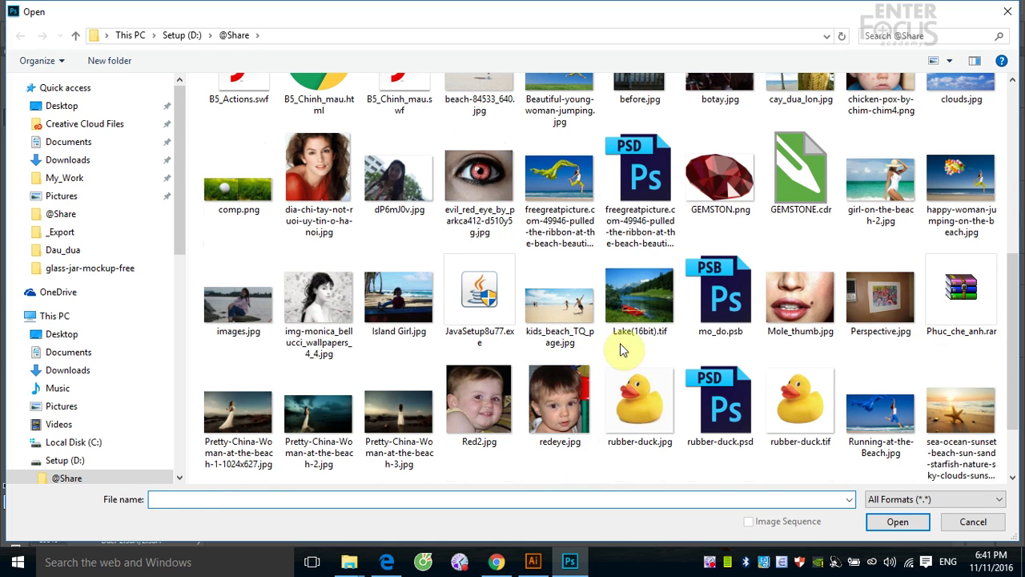
click(628, 308)
click(893, 521)
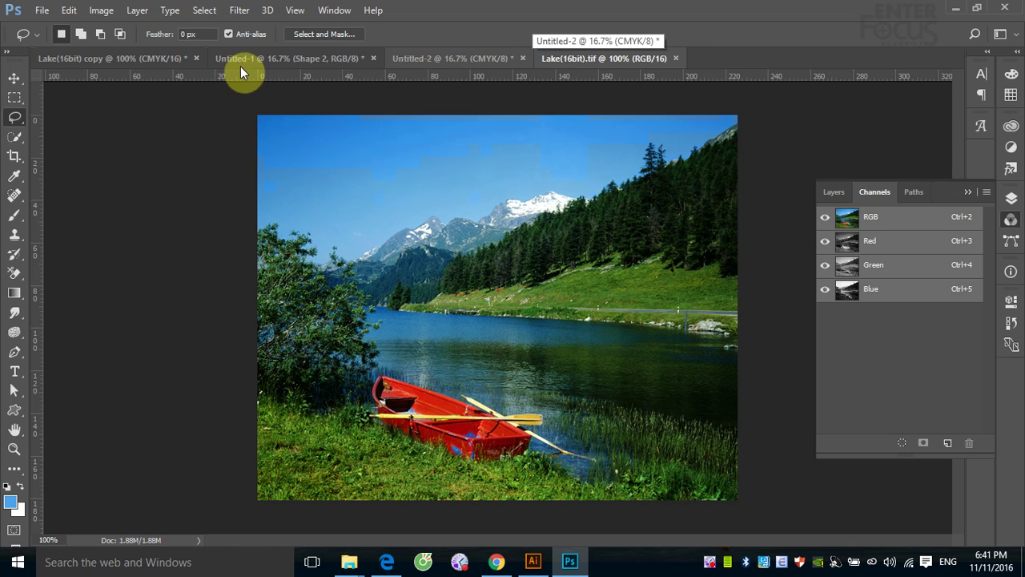
drag(118, 58, 481, 53)
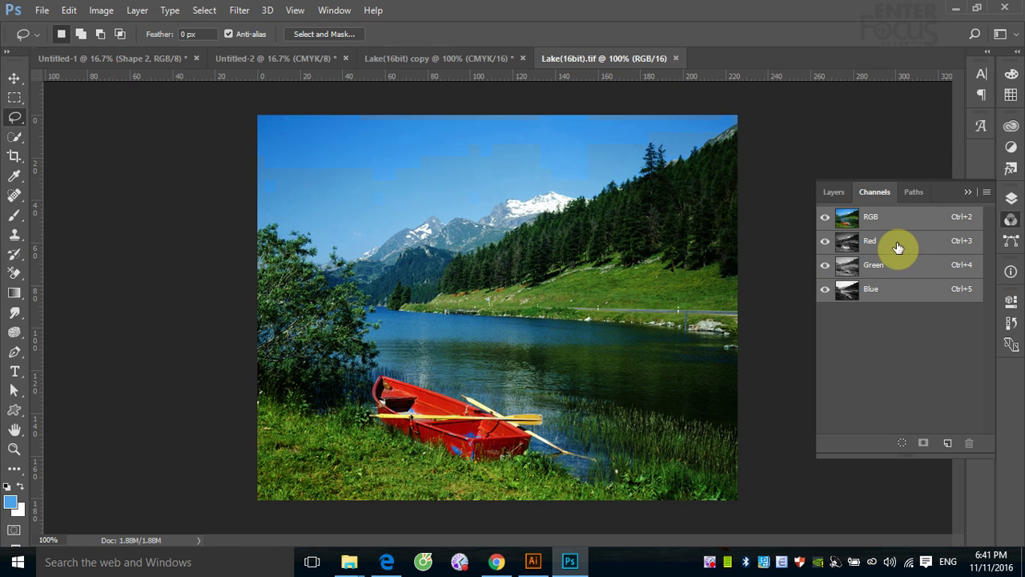
Set the Channels panel thumbnails to the largest size.
click(986, 193)
click(945, 343)
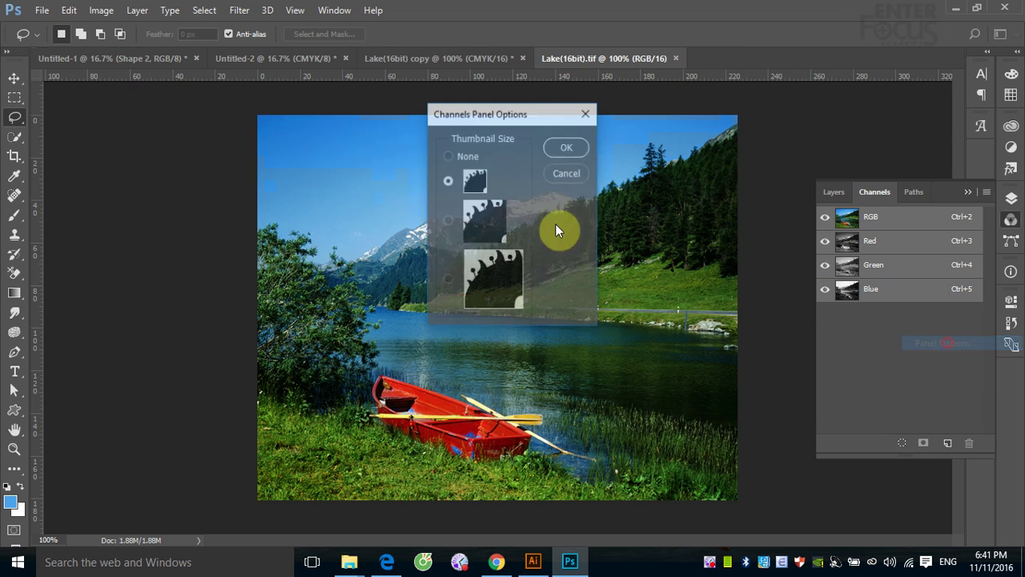
click(447, 279)
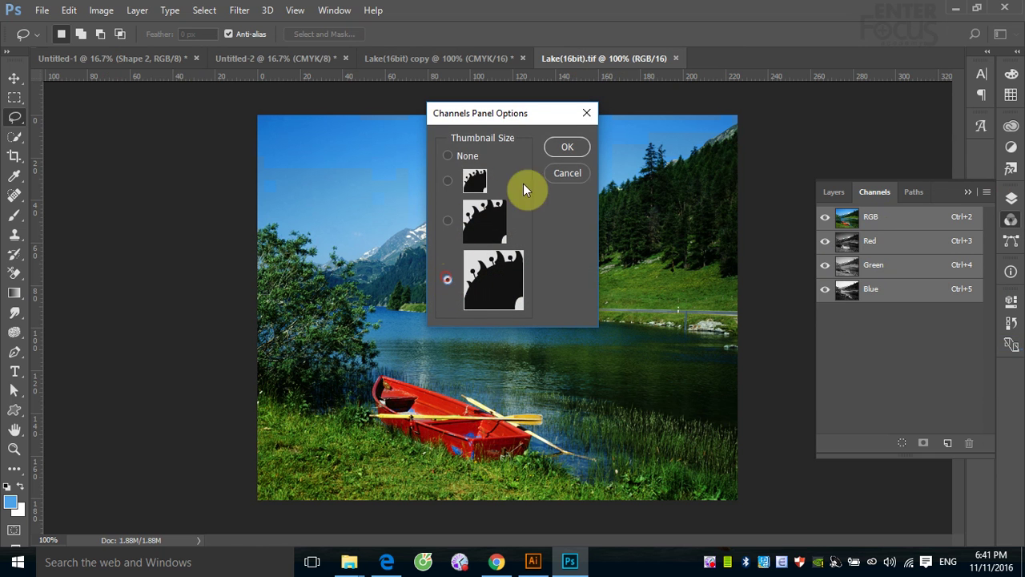
click(566, 147)
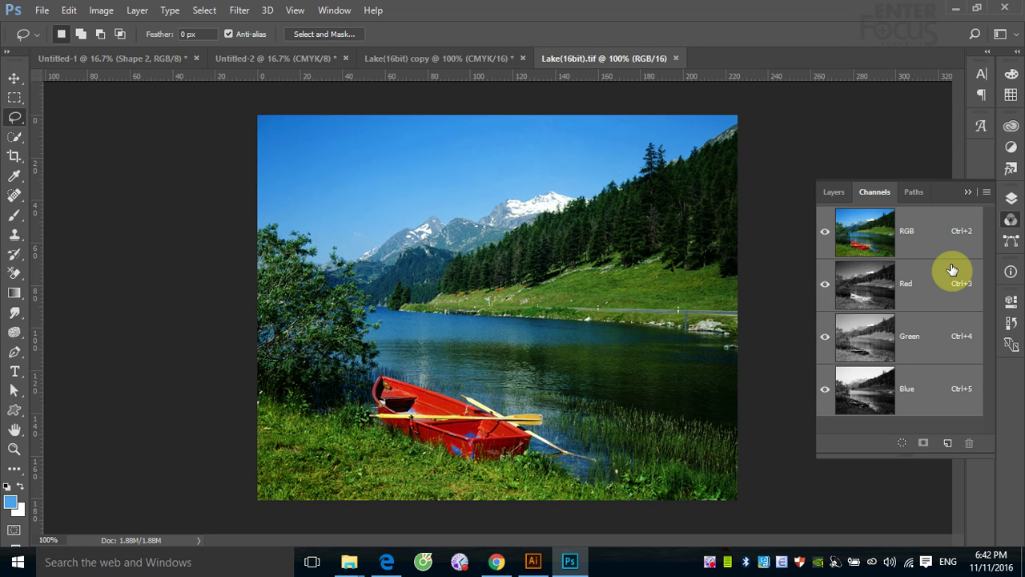
View Lake(16bit).tif's Red, Green and then Blue channel on its own.
click(935, 297)
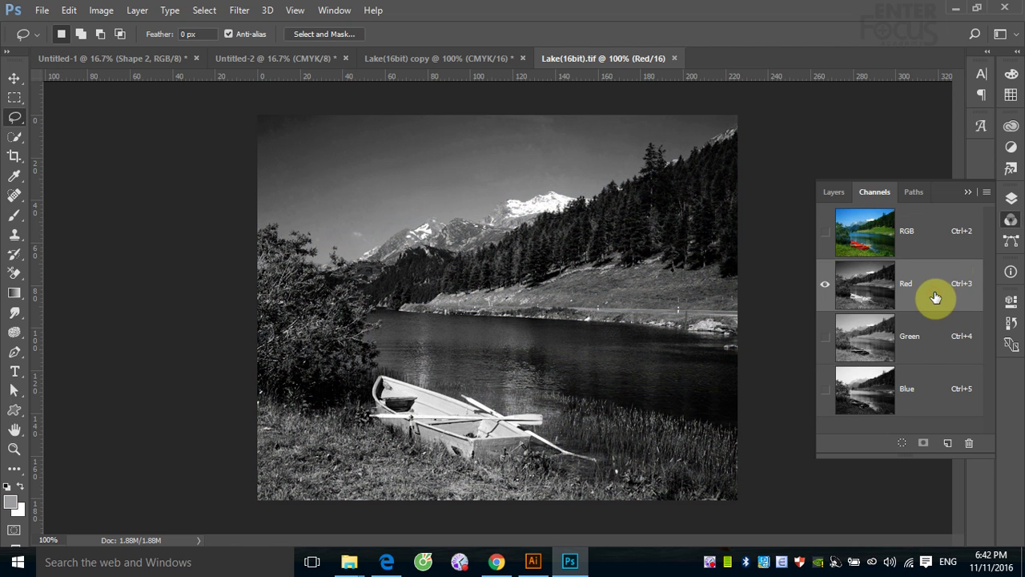
click(938, 350)
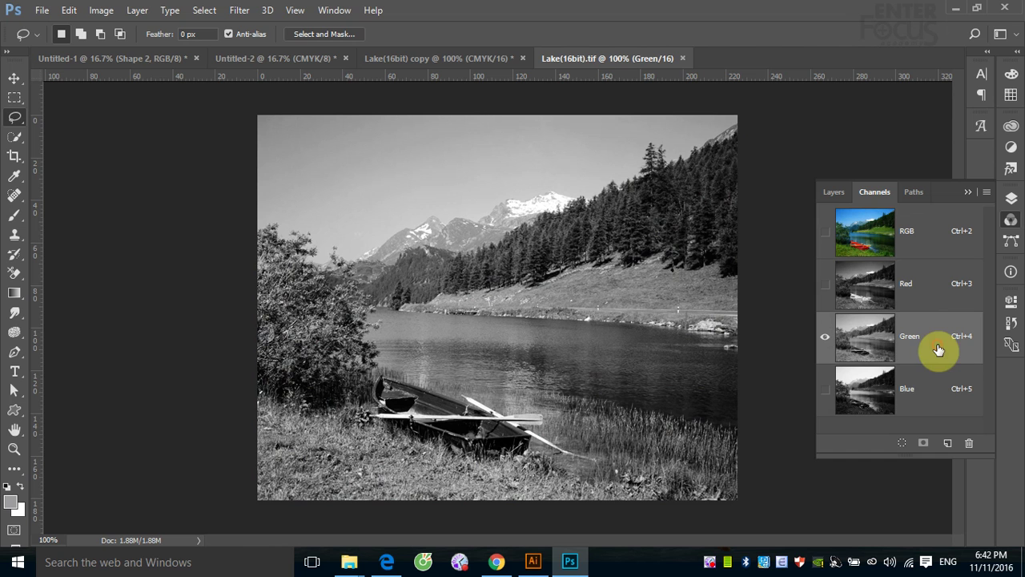
click(933, 391)
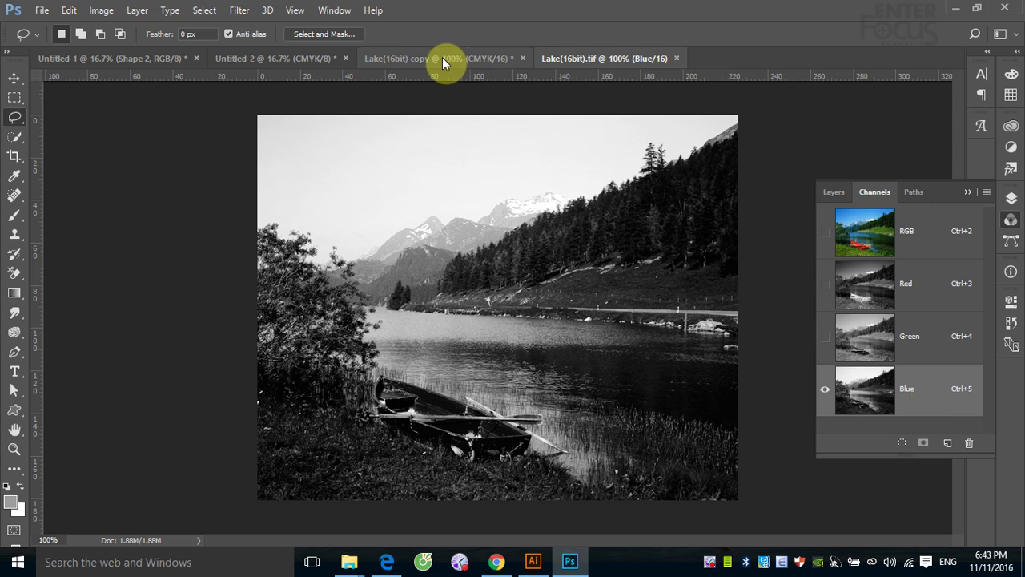
Brush a blue scribble and a few dabs onto Untitled-2, then return to Lake(16bit).tif.
click(274, 59)
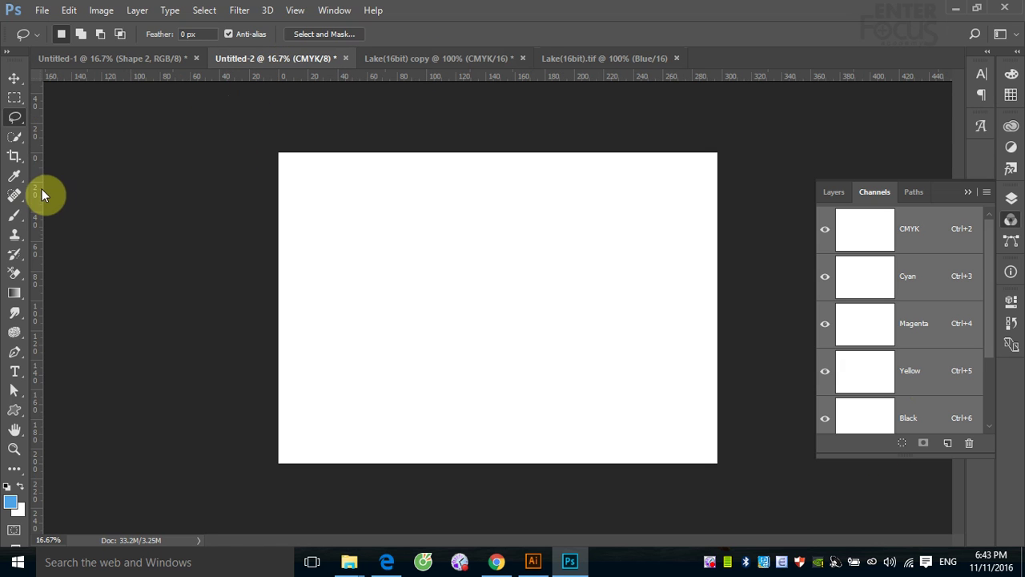
click(16, 218)
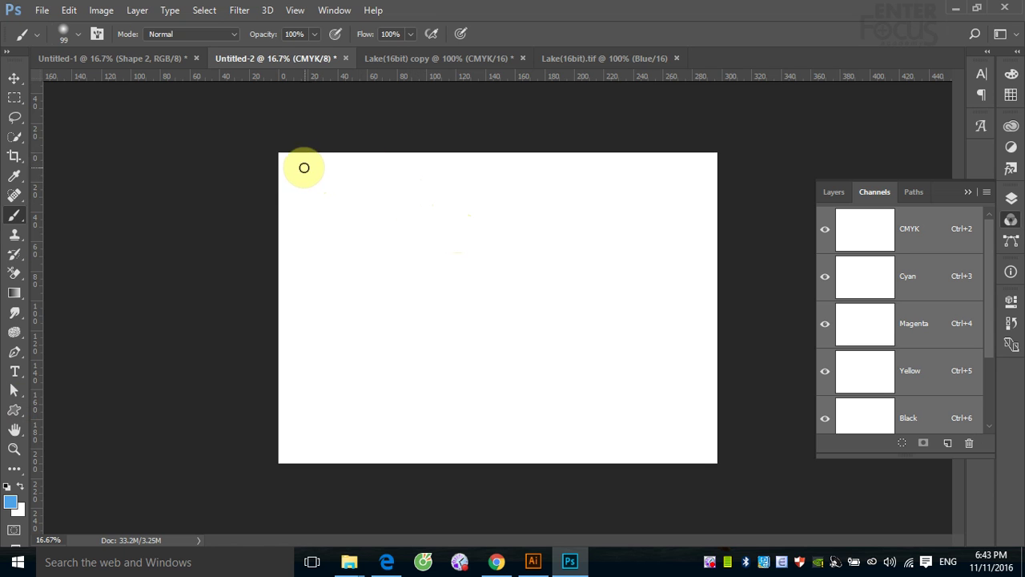
mouse_move(275, 179)
mouse_down()
mouse_move(429, 181)
mouse_move(495, 160)
mouse_move(416, 222)
mouse_move(231, 334)
mouse_move(627, 183)
mouse_move(379, 304)
mouse_move(403, 347)
mouse_move(515, 260)
mouse_move(499, 217)
mouse_move(374, 201)
mouse_move(360, 213)
mouse_up()
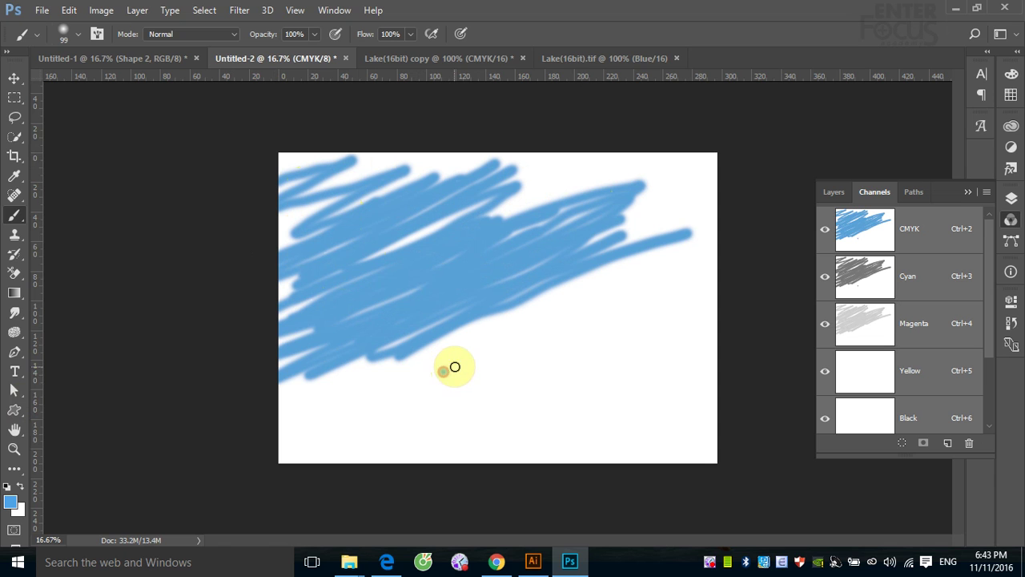
mouse_move(455, 367)
mouse_down()
mouse_move(464, 374)
mouse_move(444, 377)
mouse_move(467, 382)
mouse_move(450, 370)
mouse_up()
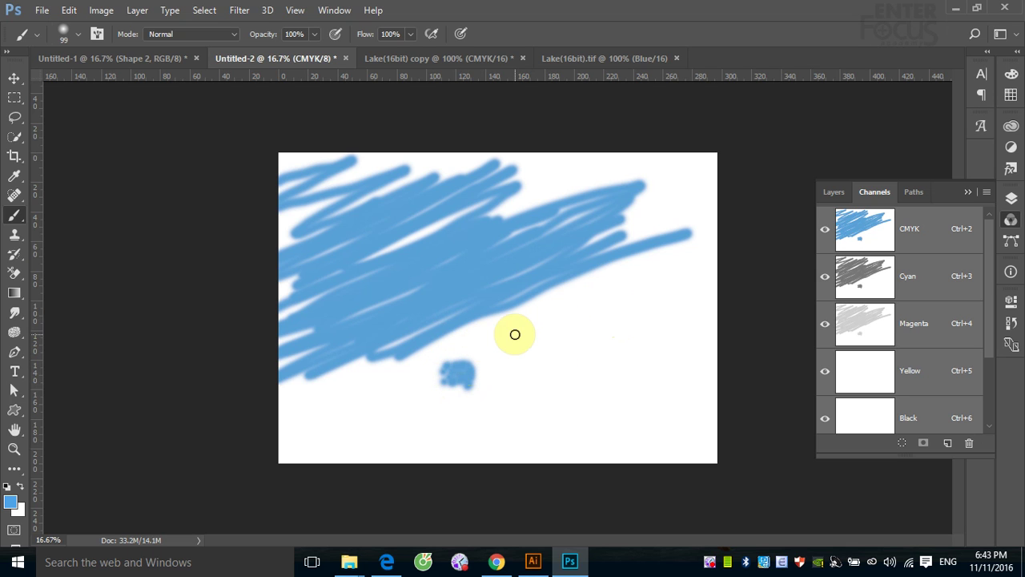
drag(515, 334, 538, 334)
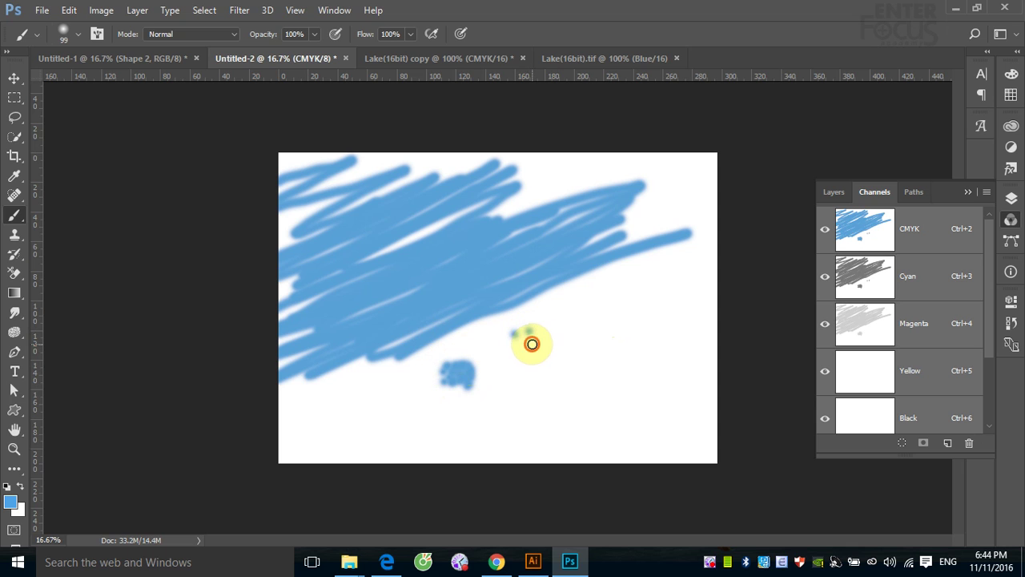
click(521, 345)
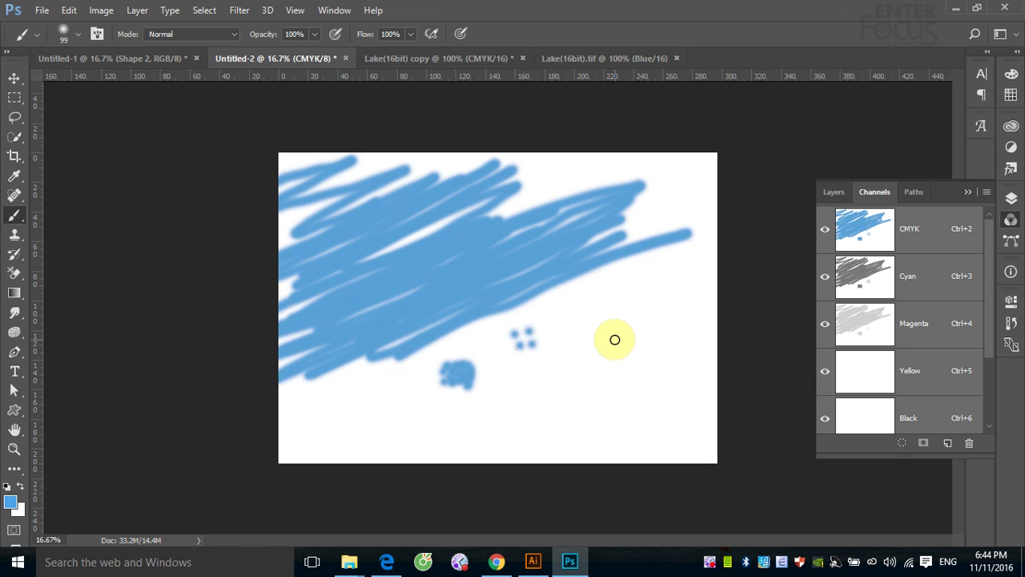
click(570, 58)
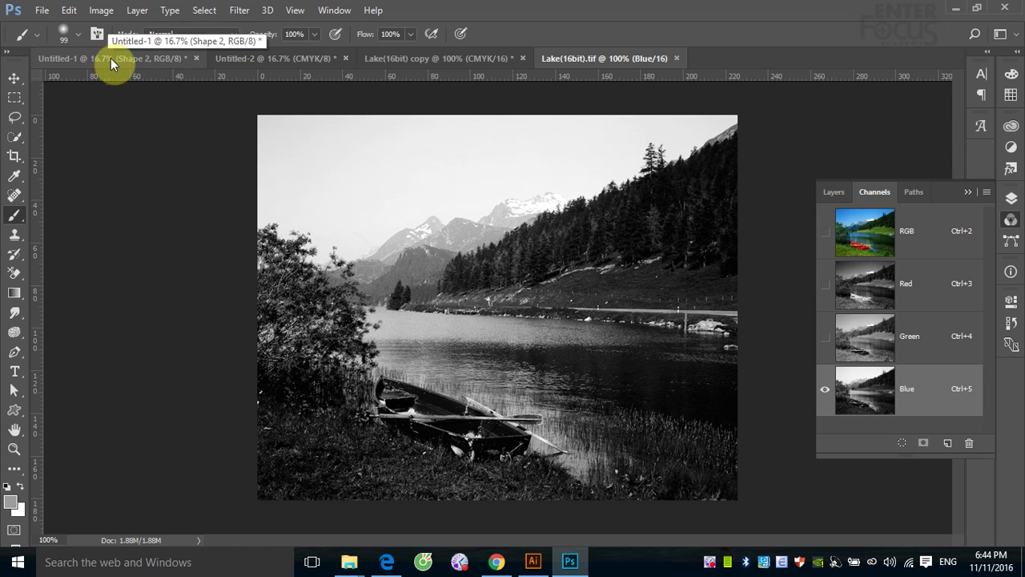
In the Lake(16bit) copy, view the Cyan, Magenta, Yellow and Black channels one by one.
click(425, 59)
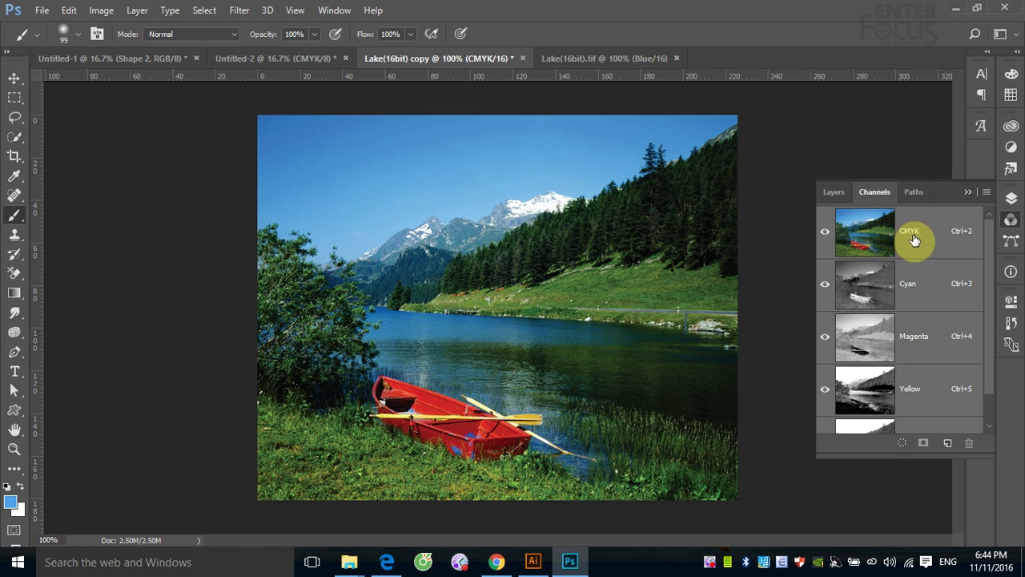
mouse_move(910, 236)
mouse_down()
mouse_move(979, 451)
mouse_move(980, 504)
mouse_up()
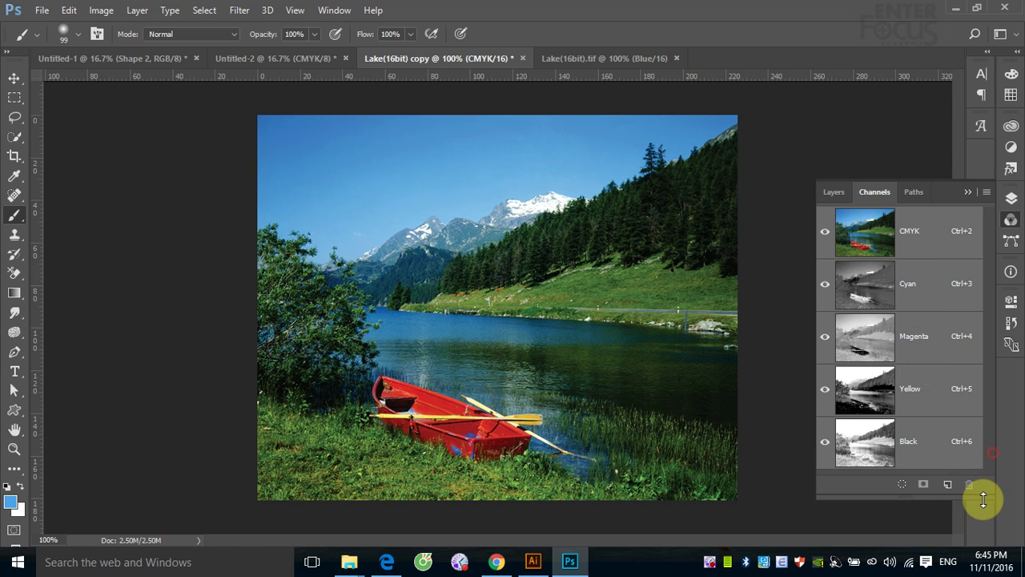
click(923, 286)
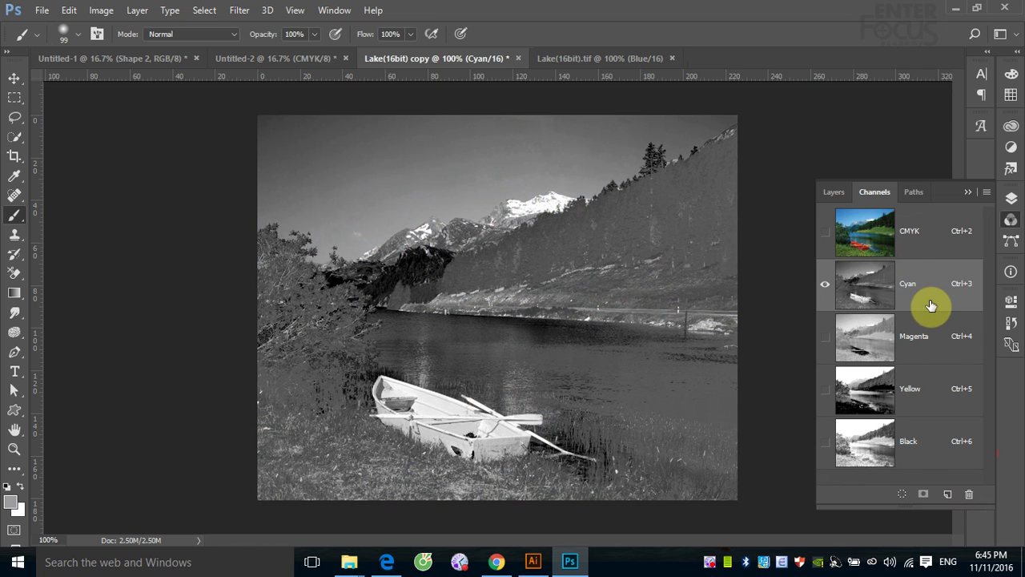
click(937, 350)
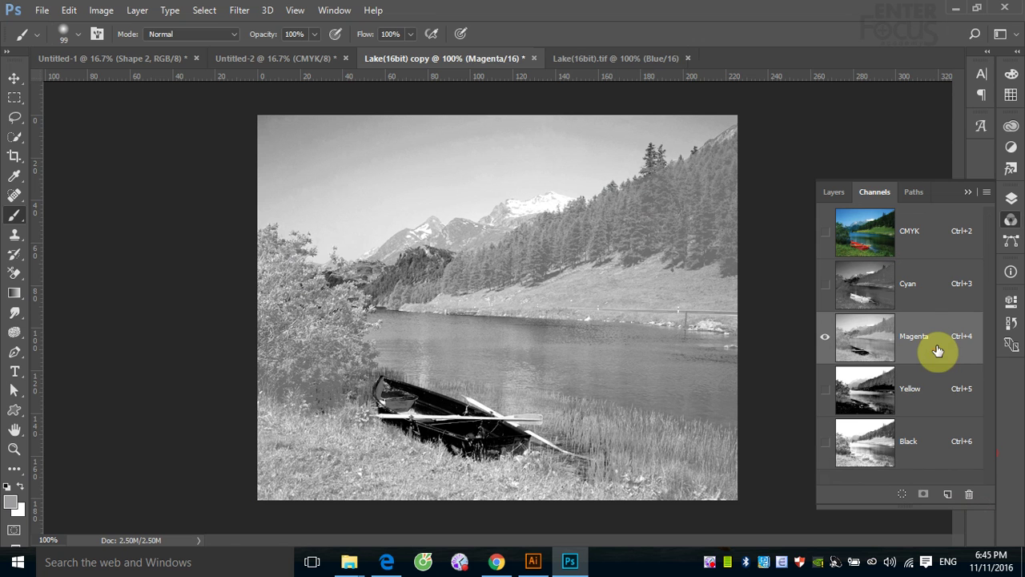
click(939, 392)
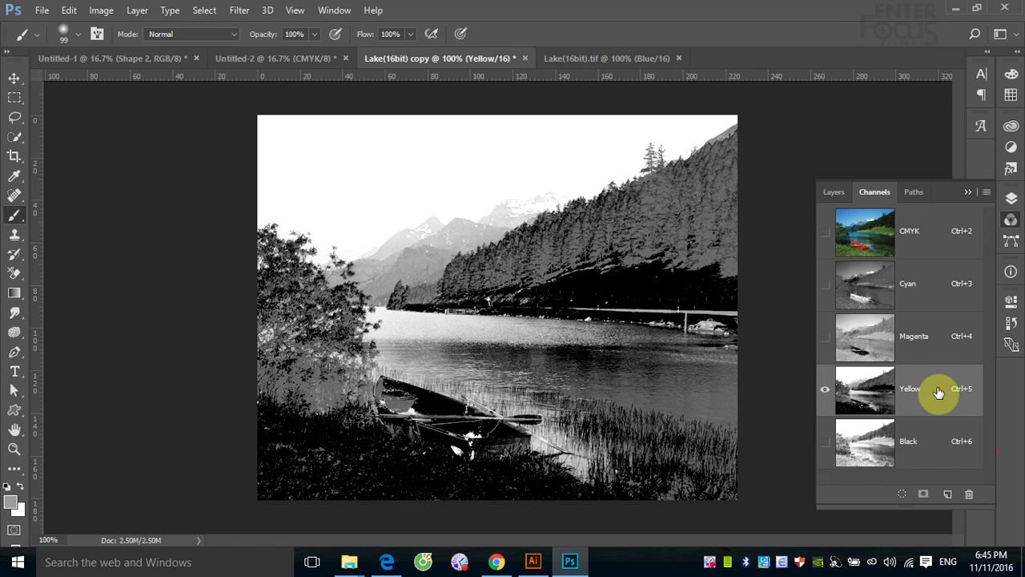
click(936, 450)
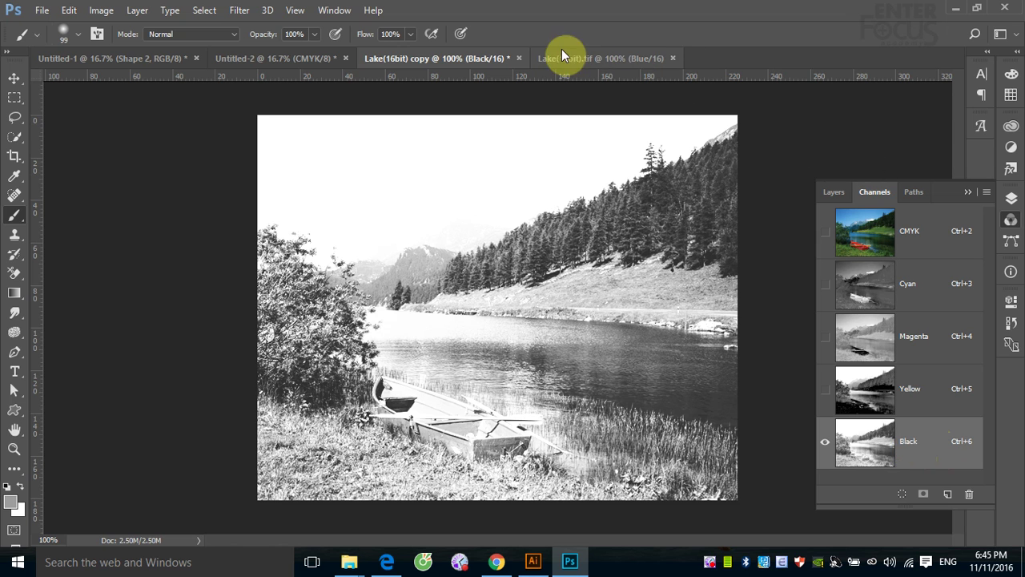
Compare with the RGB photo's Blue channel, then bring Untitled-2 back up.
click(568, 57)
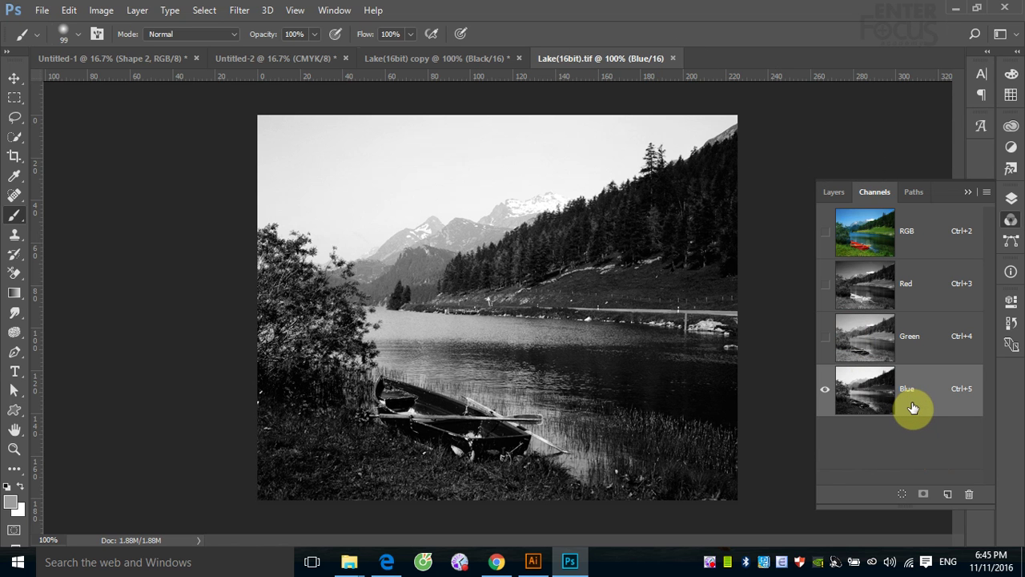
click(484, 62)
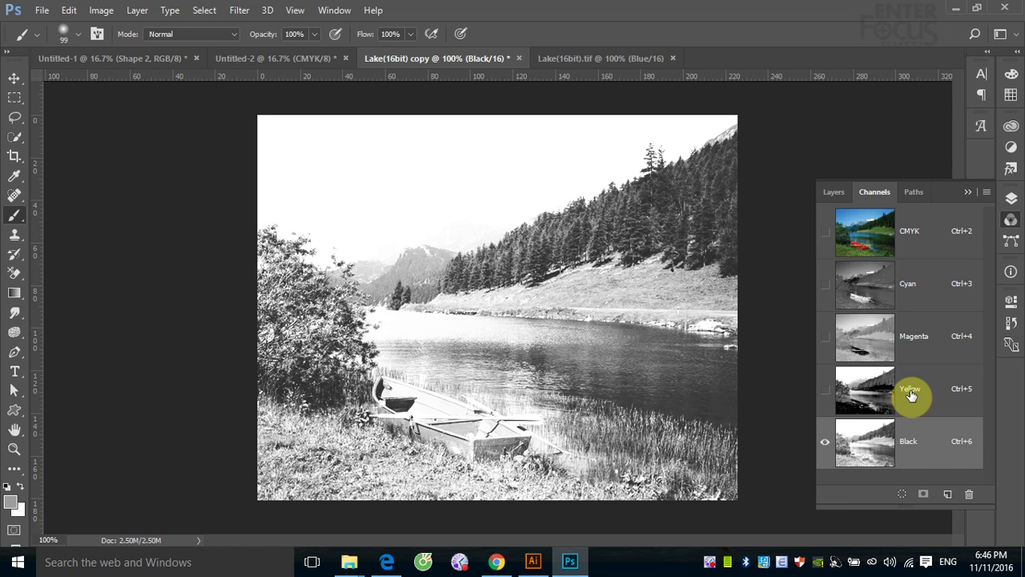
click(268, 60)
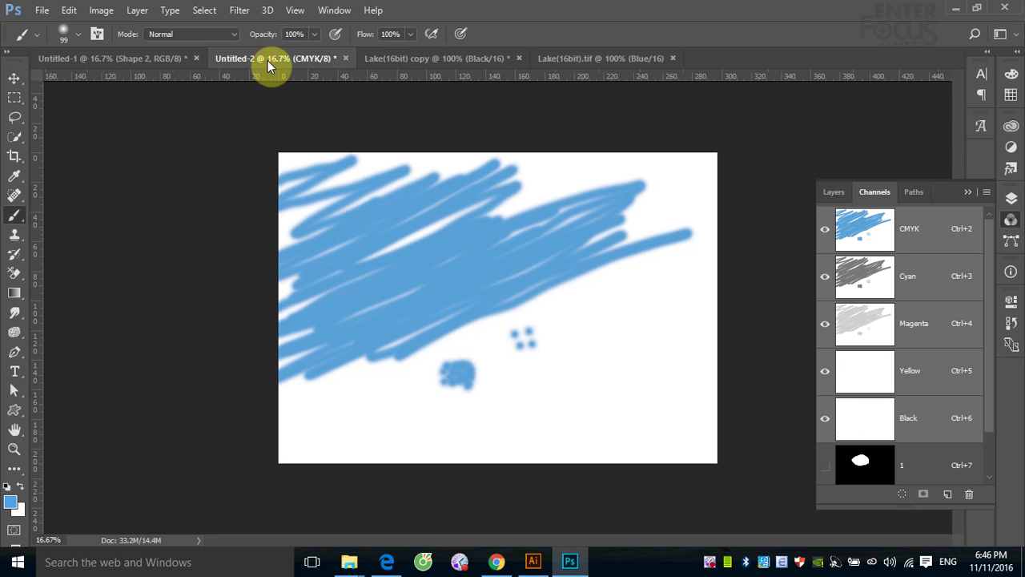
Fill Untitled-2's Background layer with white to erase the blue scribble.
click(833, 193)
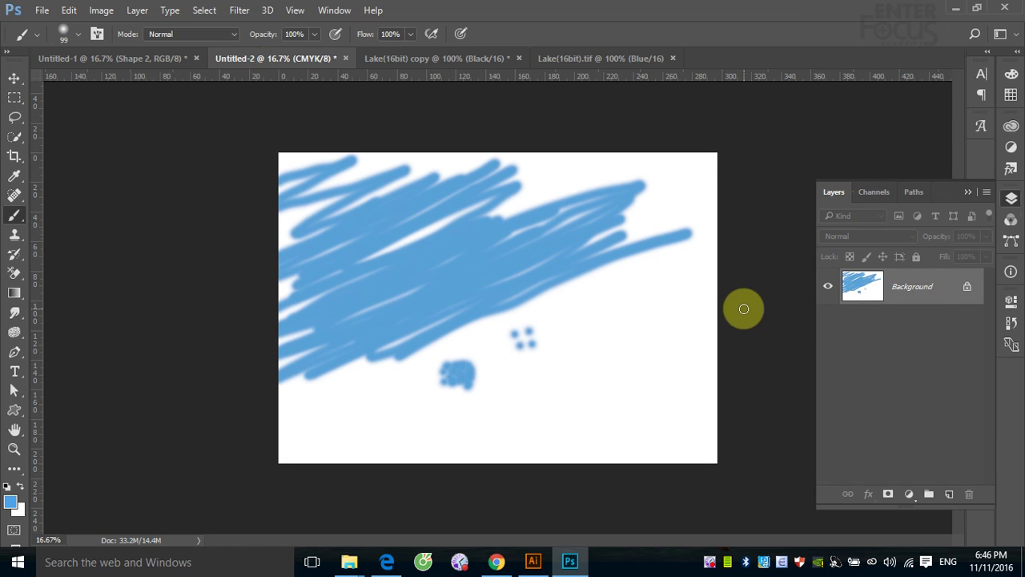
key(ctrl+BackSpace)
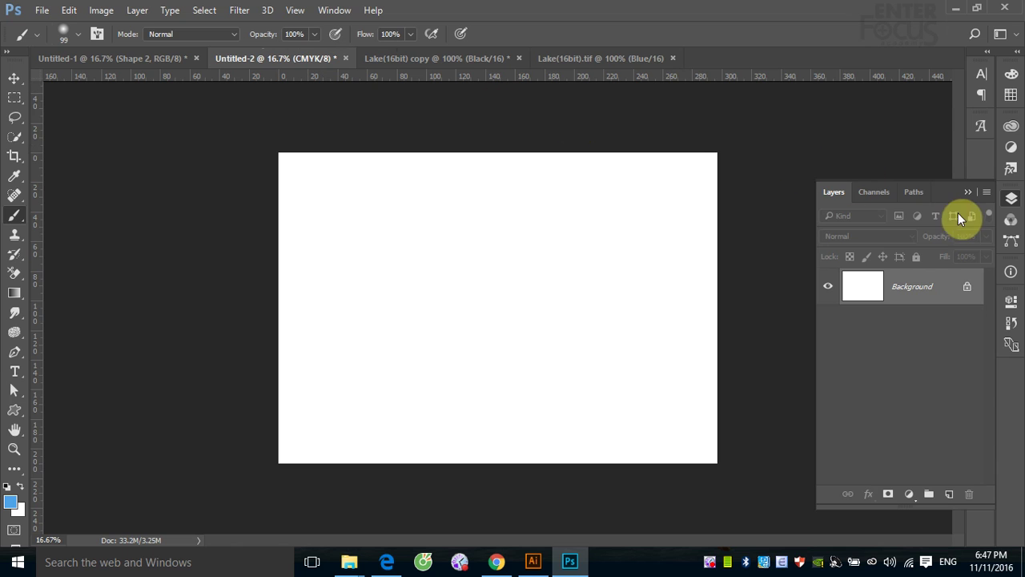
click(874, 193)
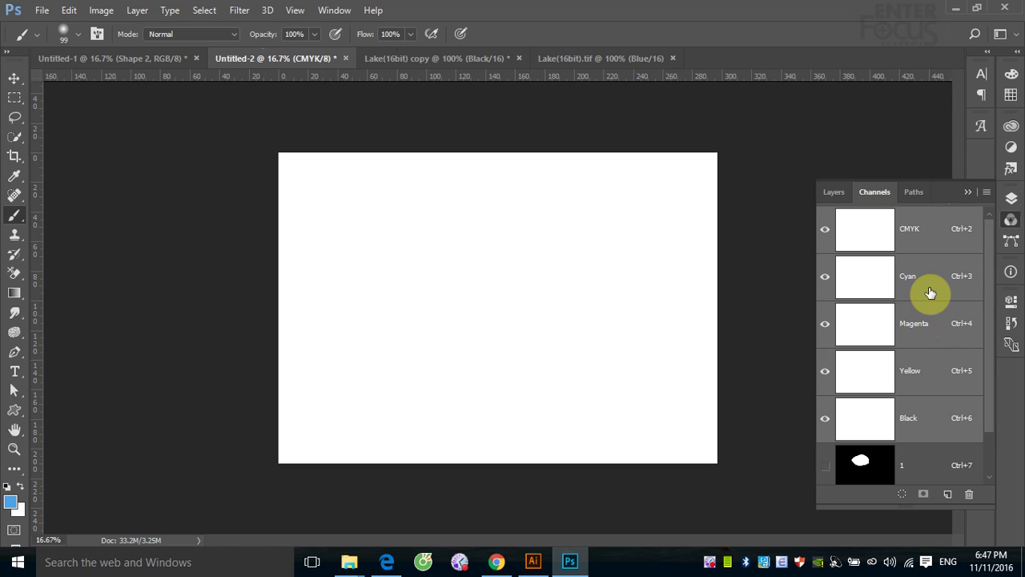
Set the Elliptical Marquee to Fixed Size 200 × 200 px and place a test circle.
click(15, 104)
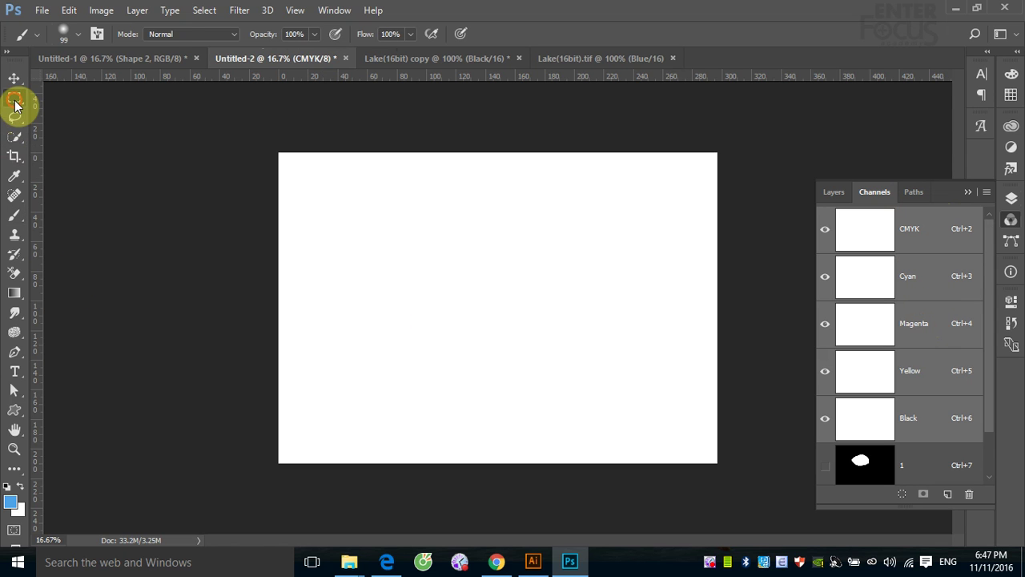
click(50, 110)
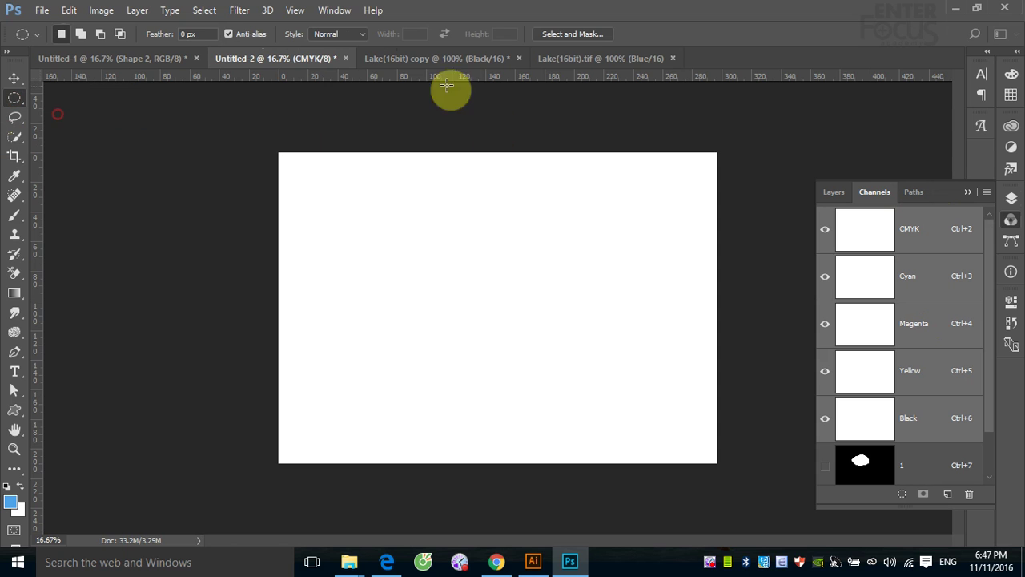
click(360, 35)
click(356, 61)
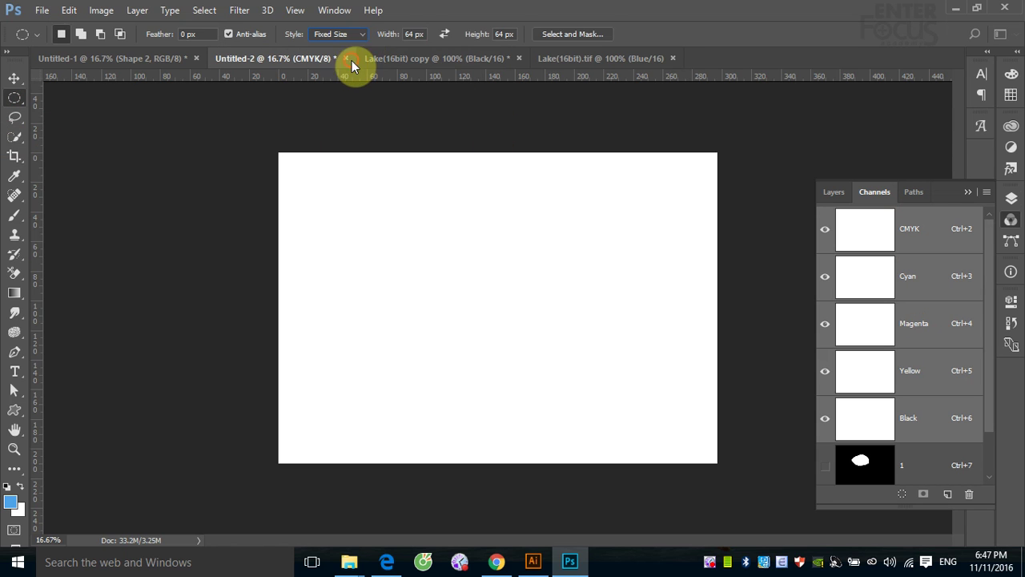
double_click(411, 35)
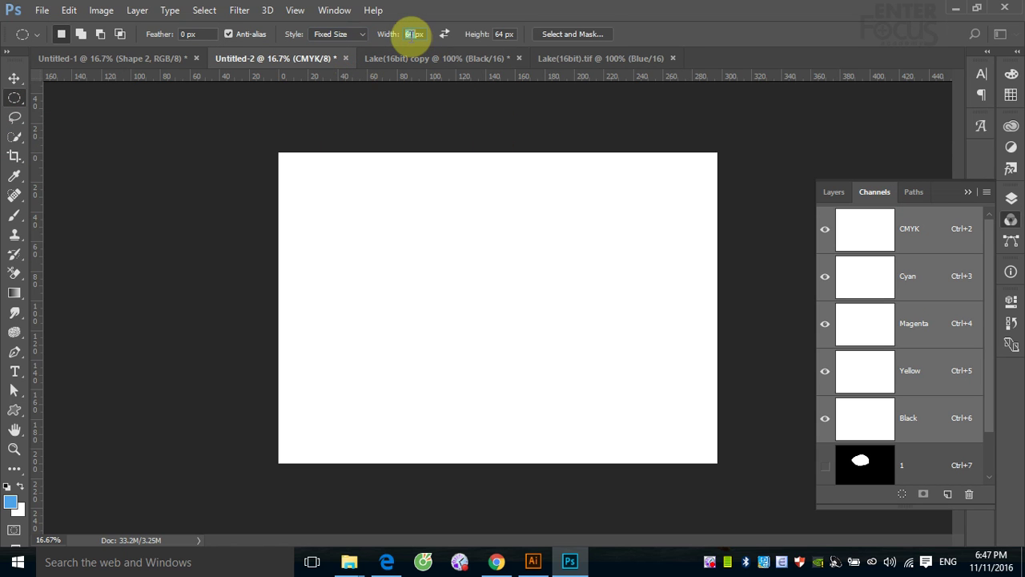
text(200)
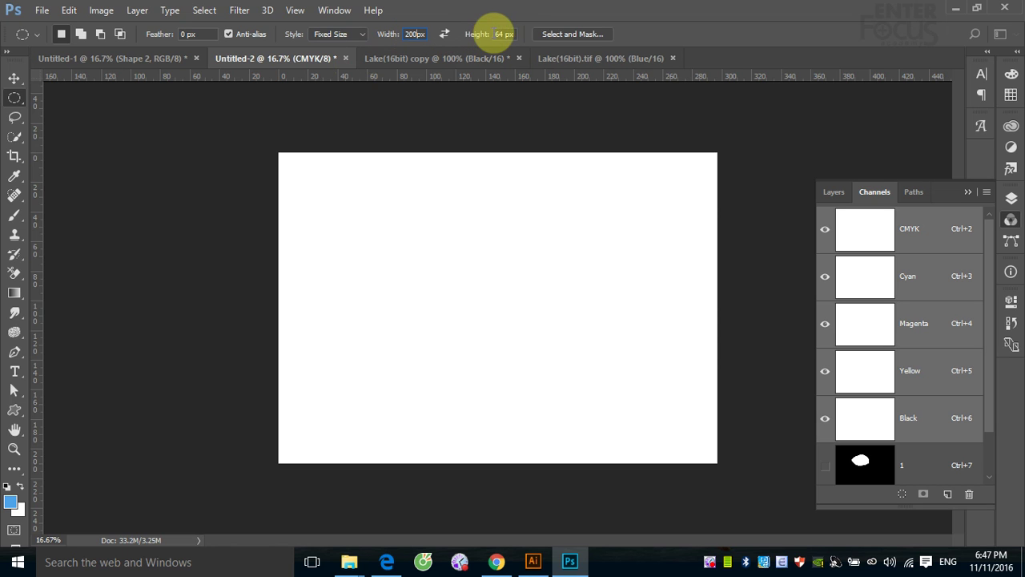
double_click(496, 33)
text(200)
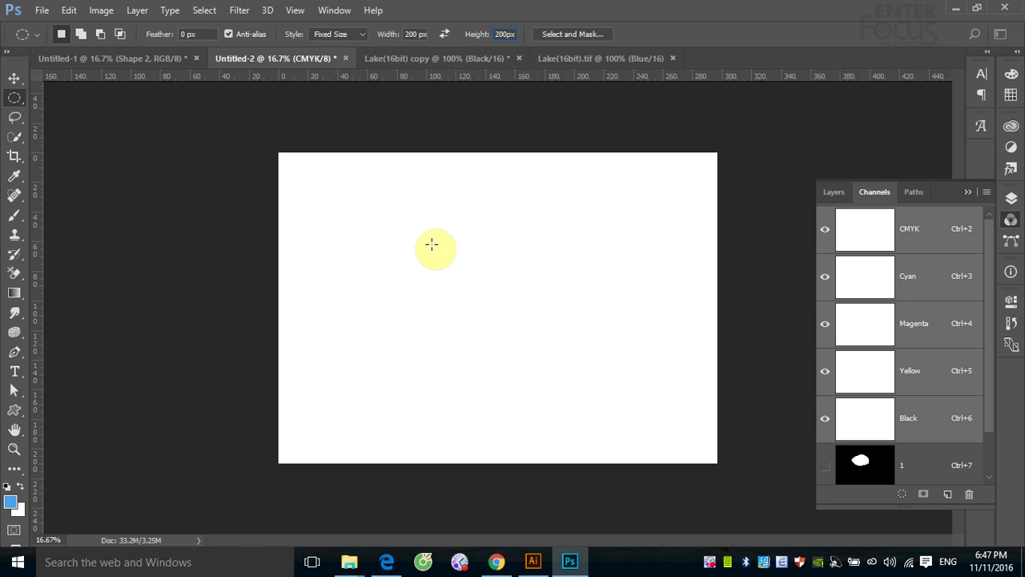
click(414, 234)
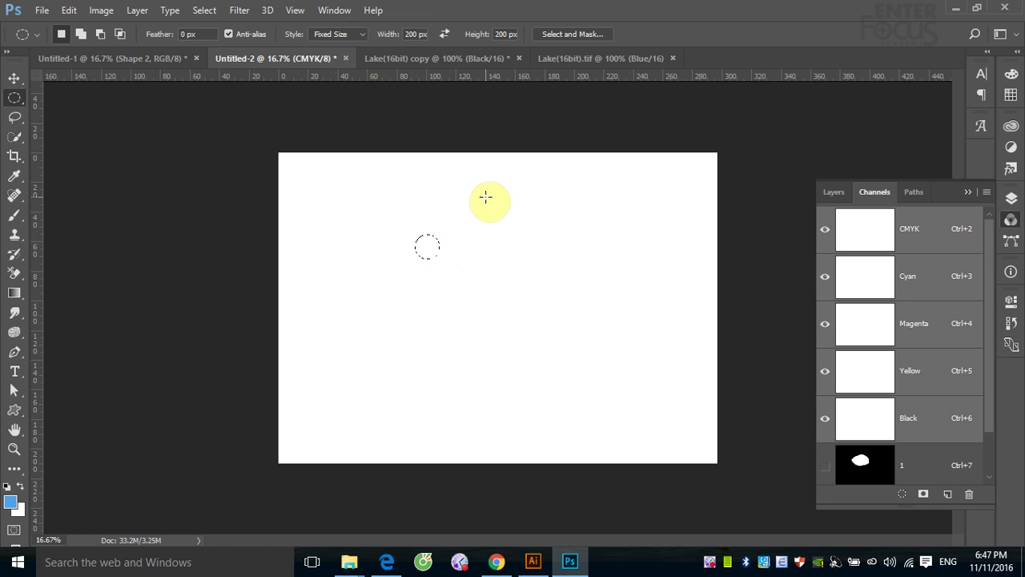
Change the fixed size to 1000 × 1000 px and position the circle in the upper middle.
double_click(410, 34)
text(100)
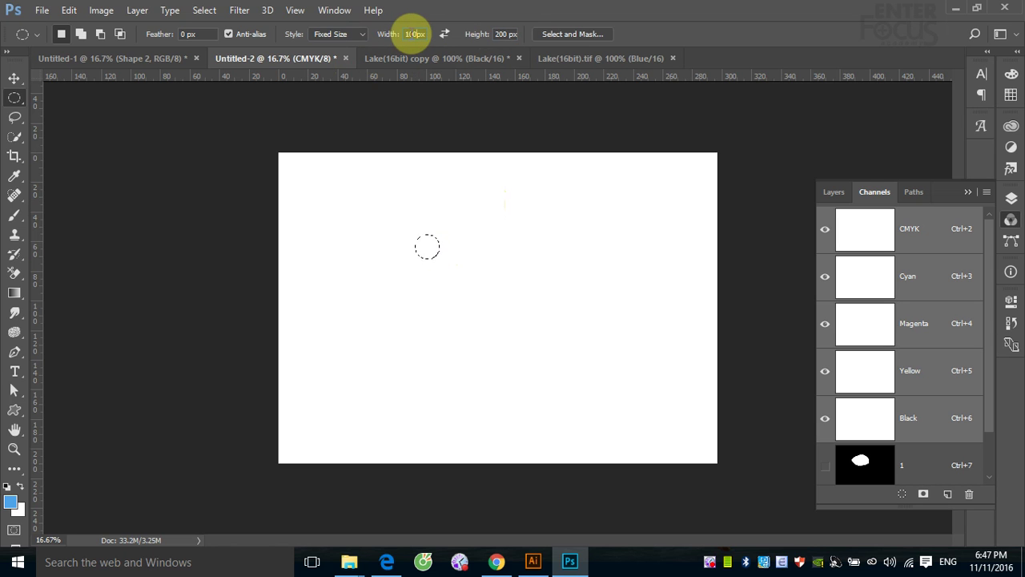
text(0)
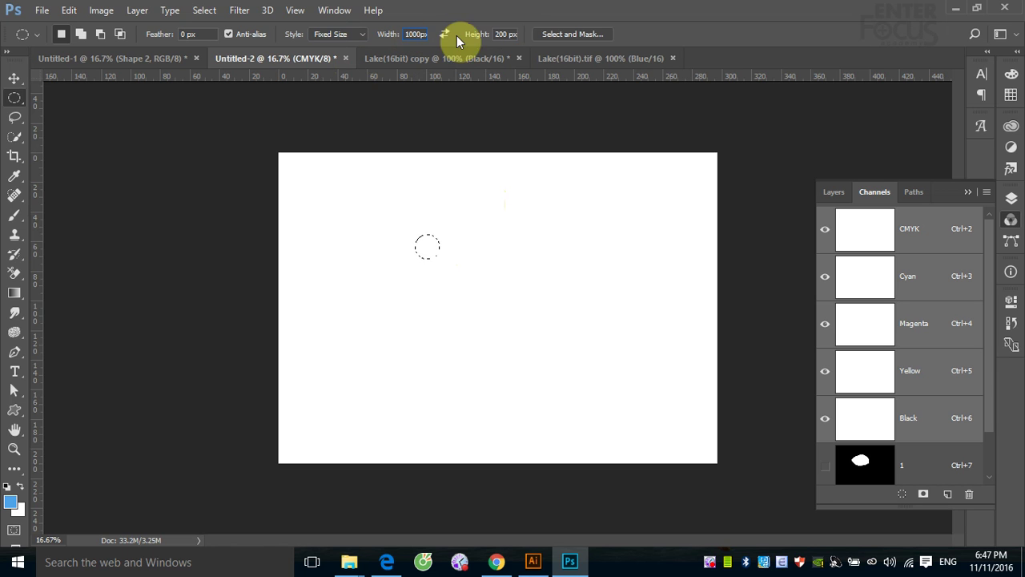
double_click(498, 34)
text(1000)
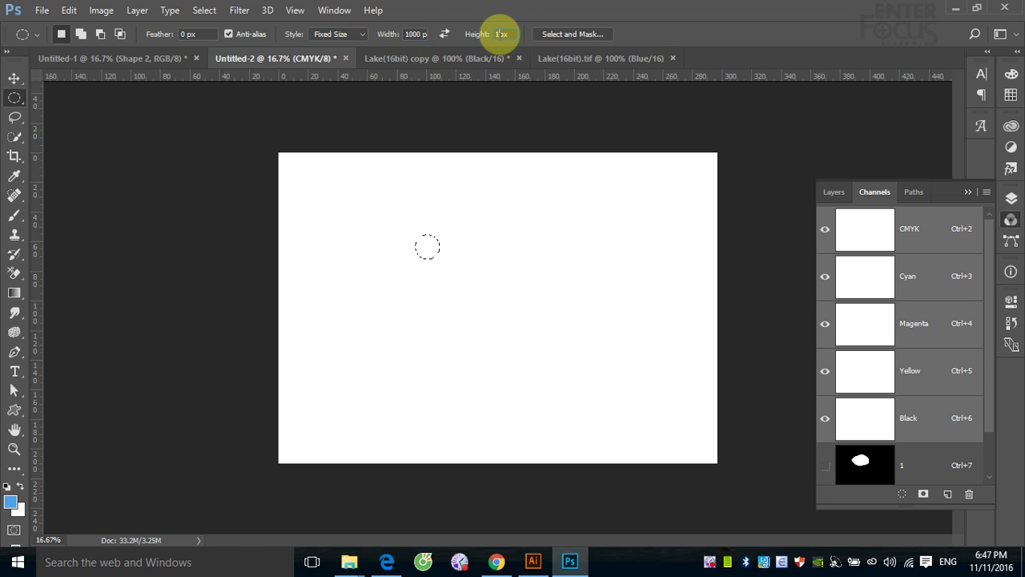
click(406, 269)
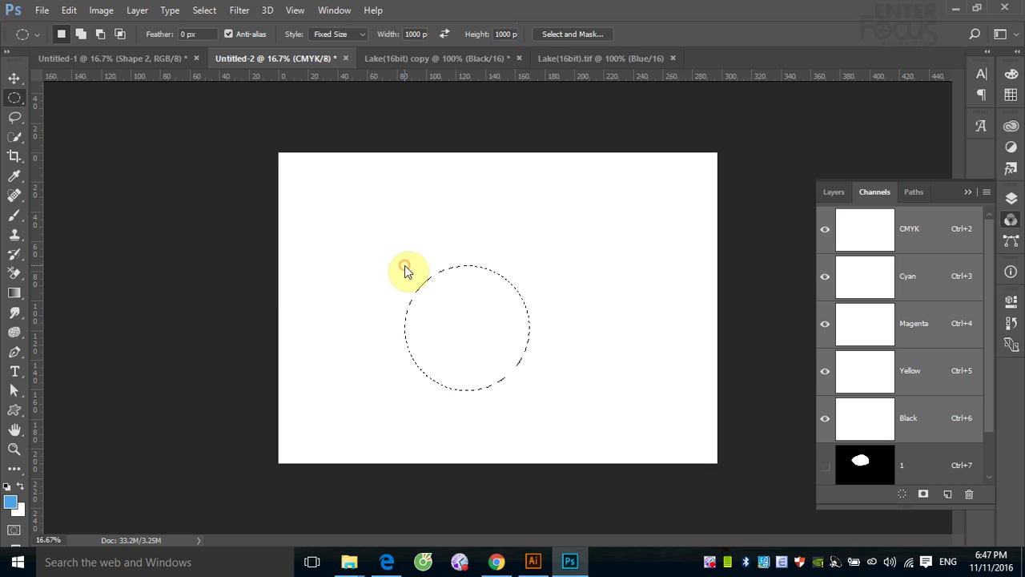
drag(487, 310, 513, 226)
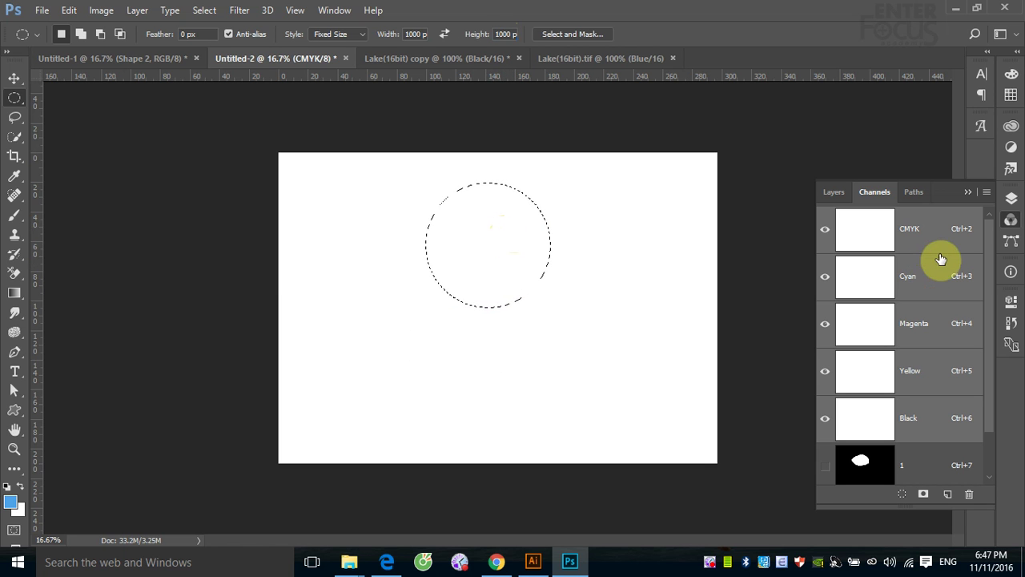
Fill the circular selection with Black on the Cyan channel.
click(923, 277)
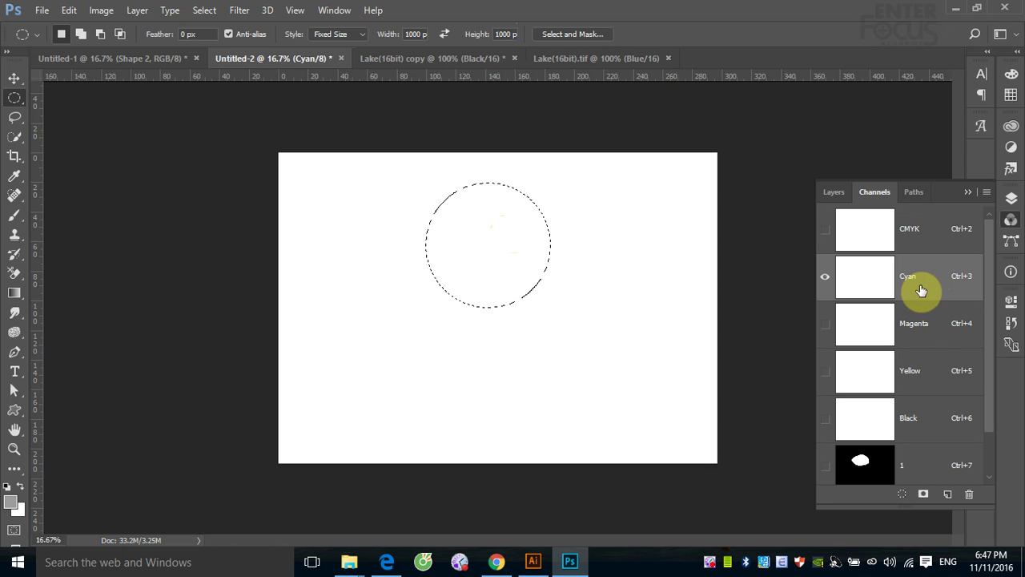
click(70, 10)
click(104, 235)
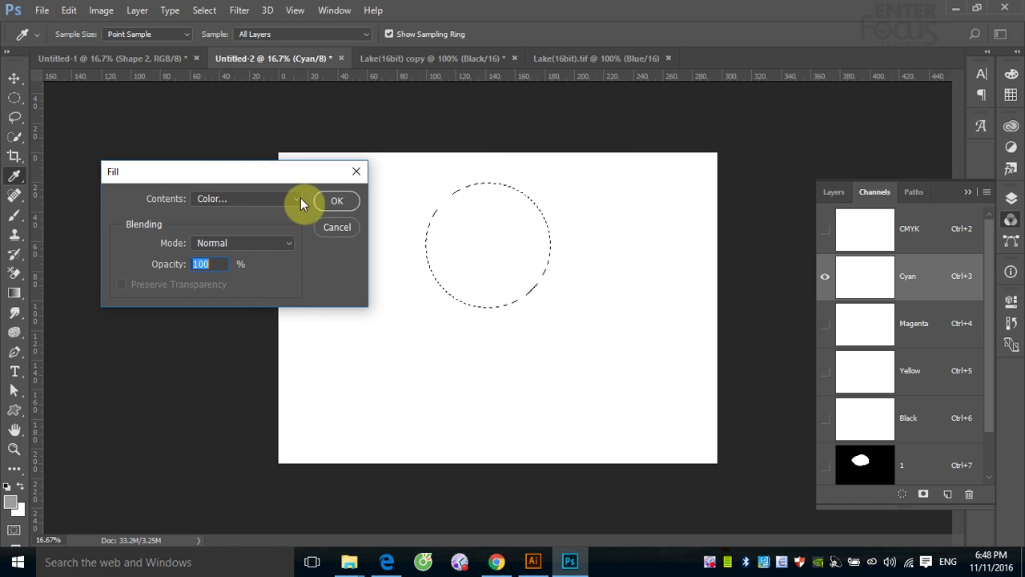
click(298, 198)
click(240, 297)
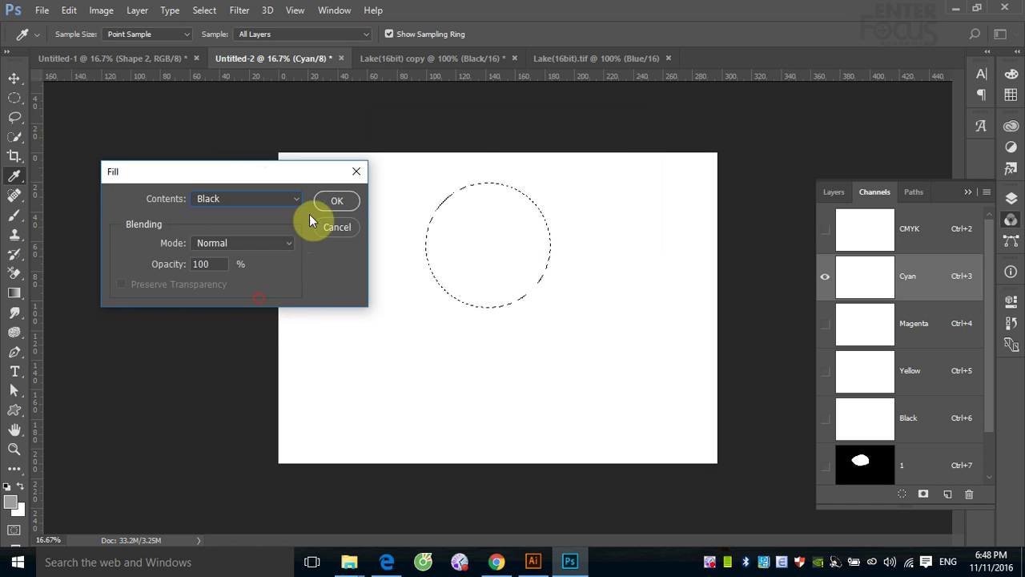
click(343, 201)
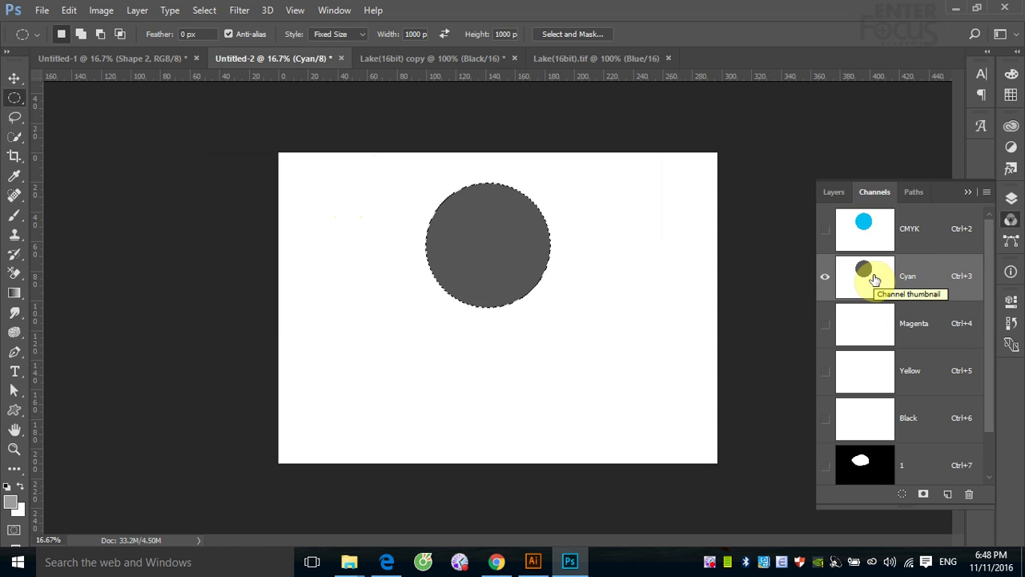
Check the Layers panel and the CMYK composite, then reselect the Cyan channel.
click(834, 192)
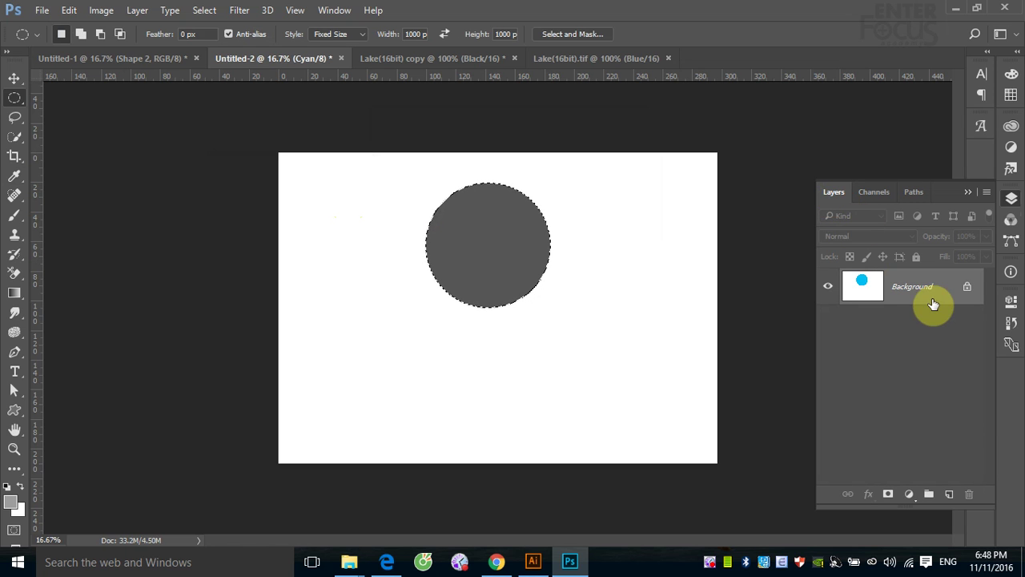
click(873, 193)
click(912, 232)
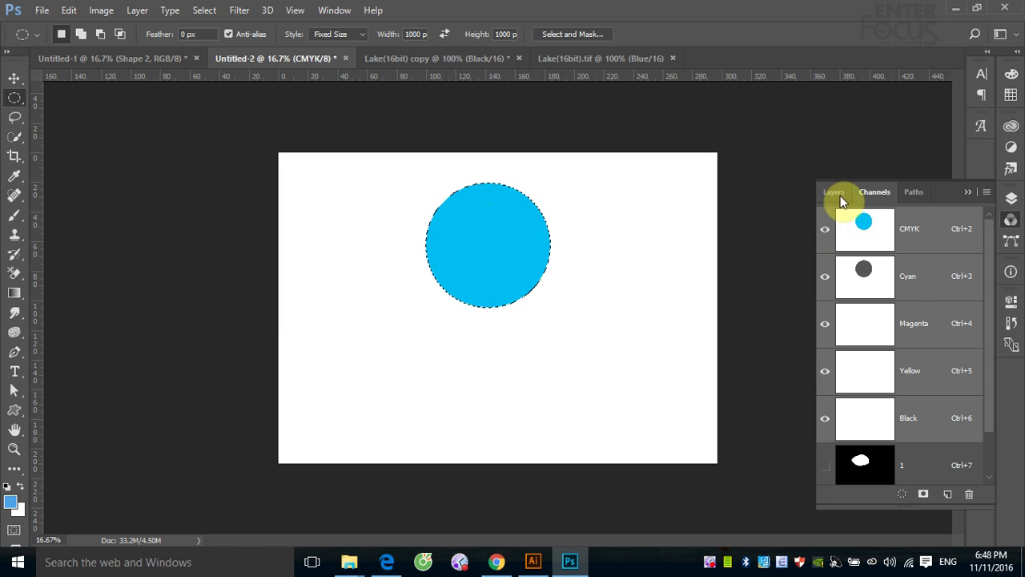
click(906, 278)
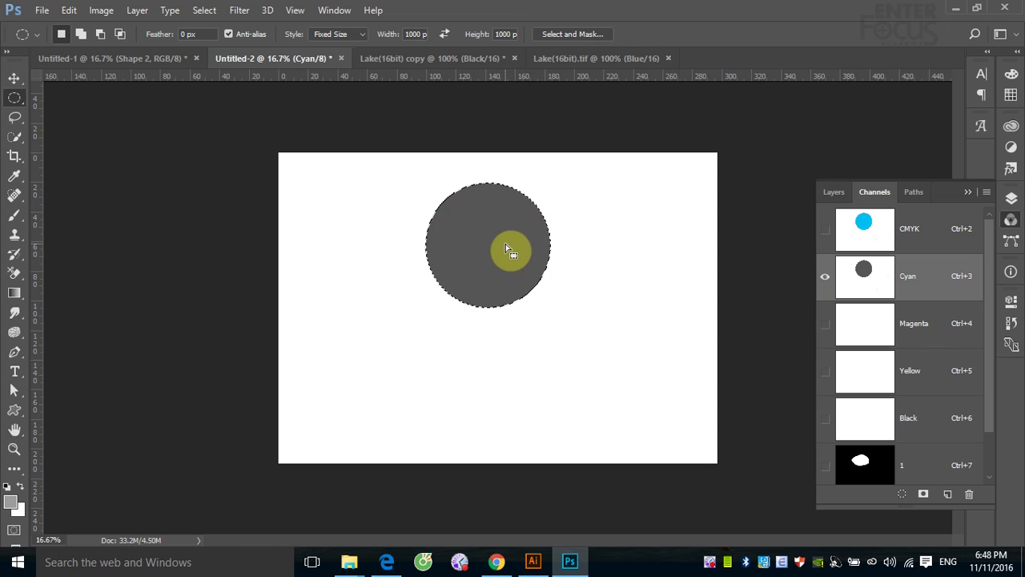
Move the selection down-right and fill it with Black on the Magenta channel, then view CMYK.
drag(502, 253, 563, 318)
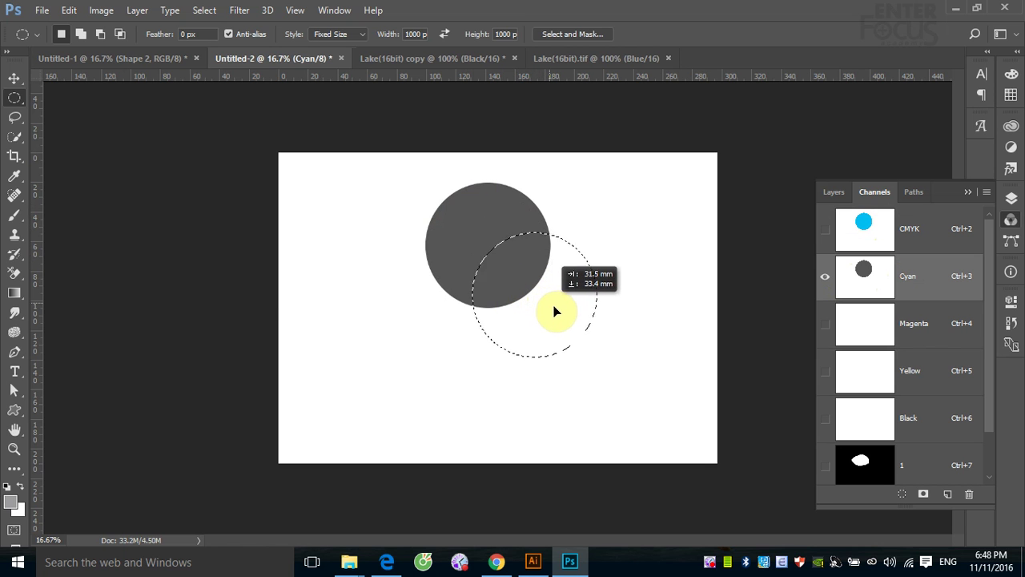
click(863, 336)
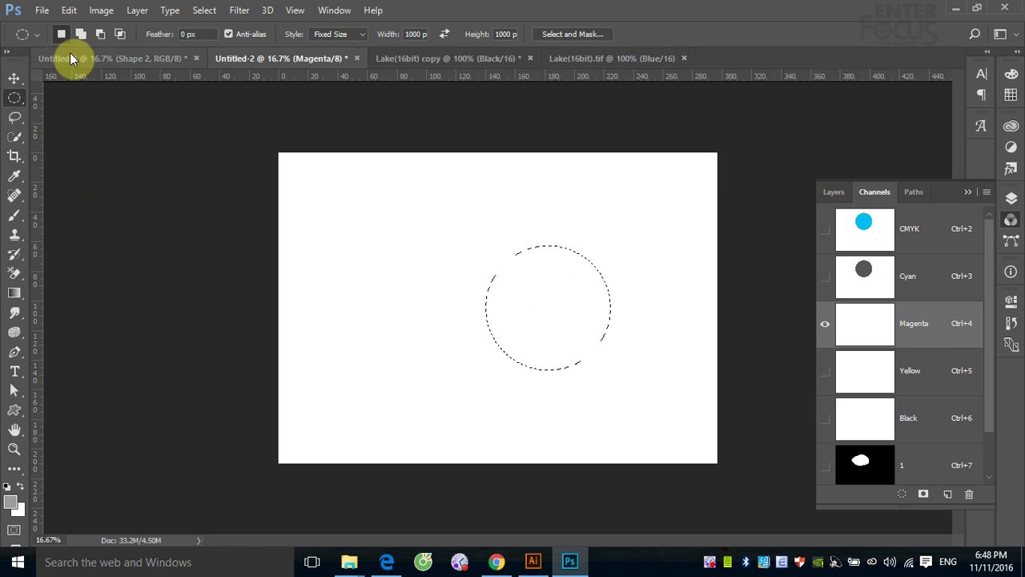
click(69, 9)
click(109, 235)
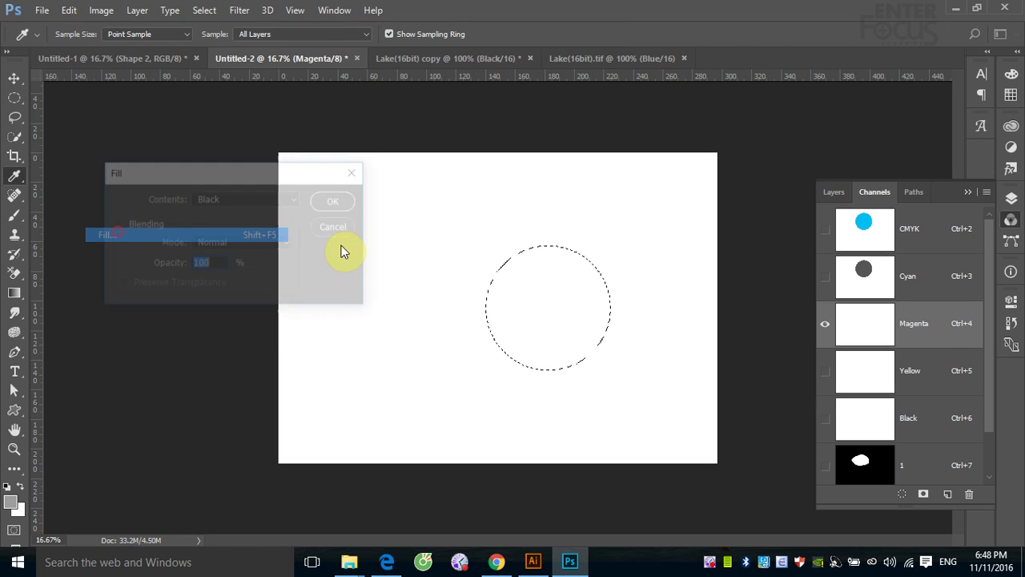
click(335, 202)
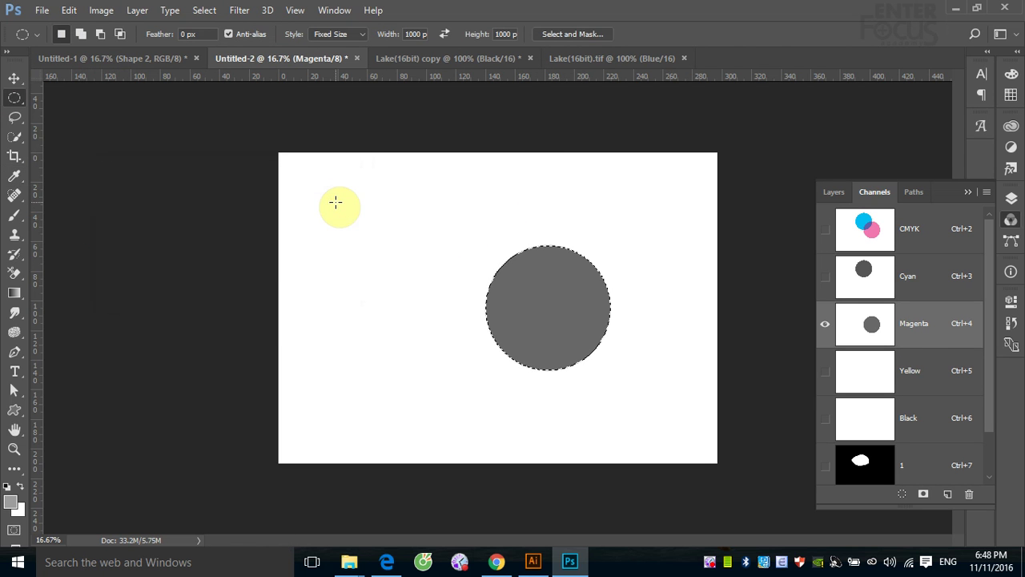
click(920, 232)
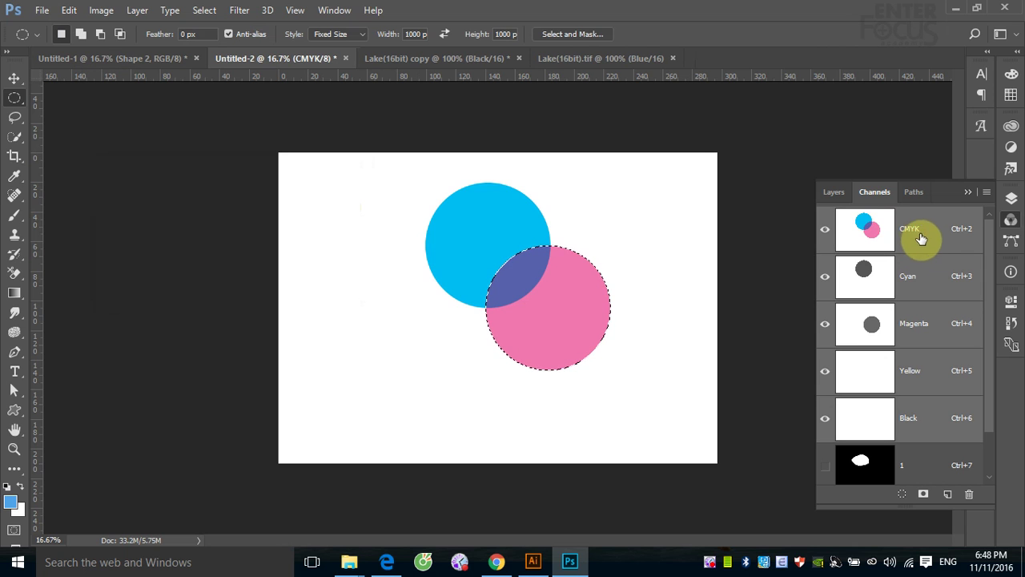
click(833, 192)
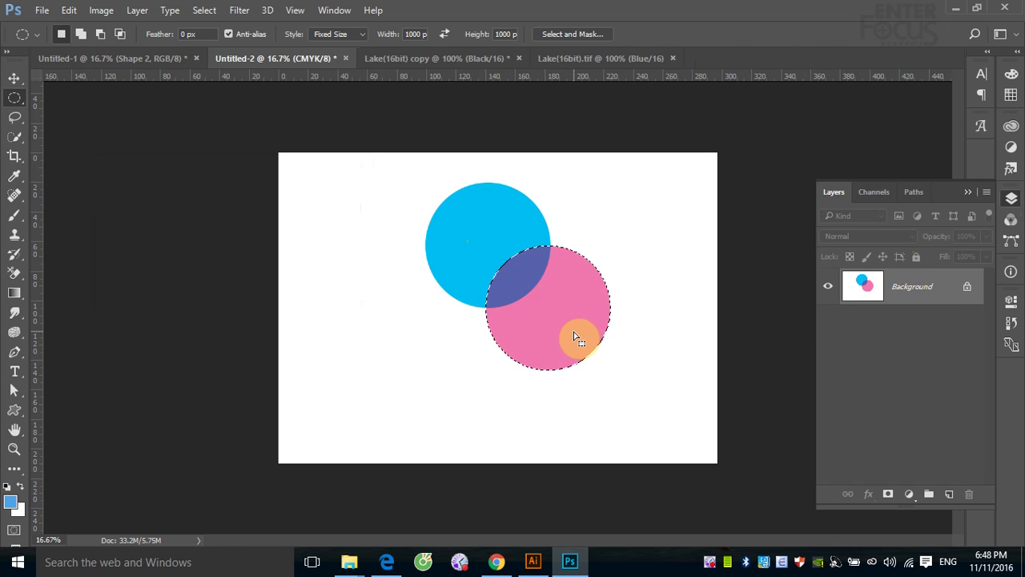
Toggle between the Yellow channel and the CMYK composite to check the image.
click(69, 10)
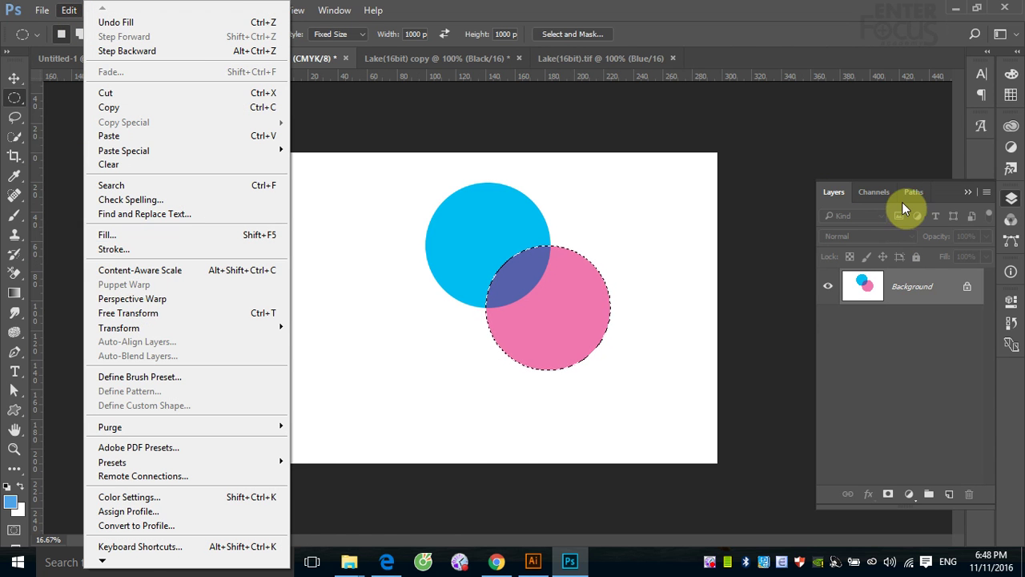
click(881, 197)
click(881, 197)
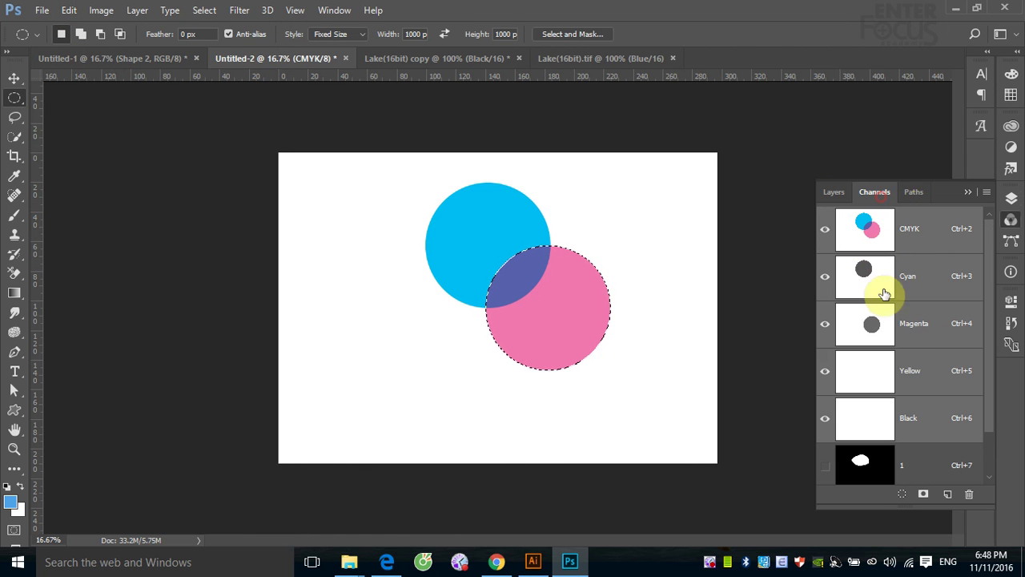
click(921, 374)
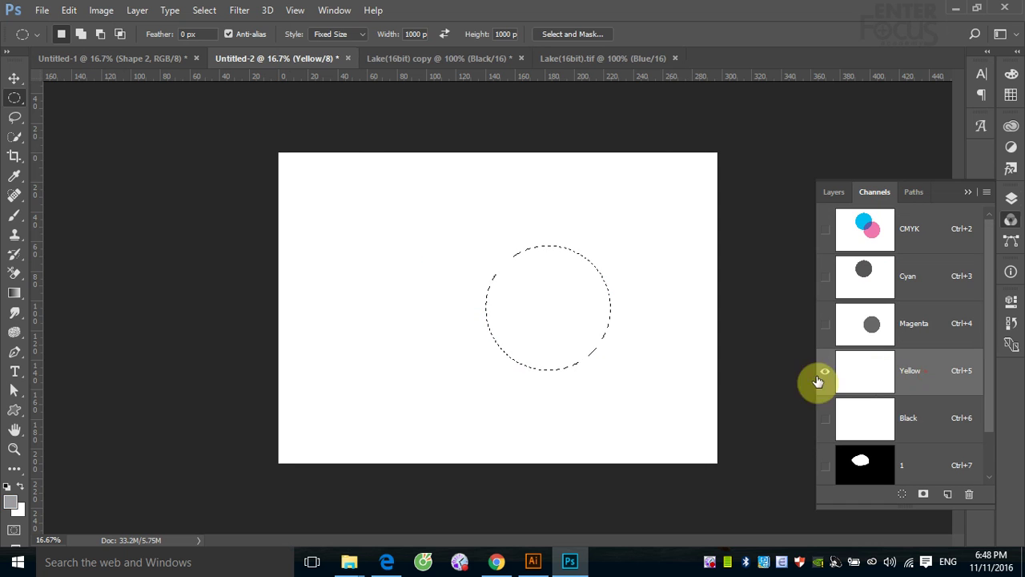
click(934, 230)
click(939, 383)
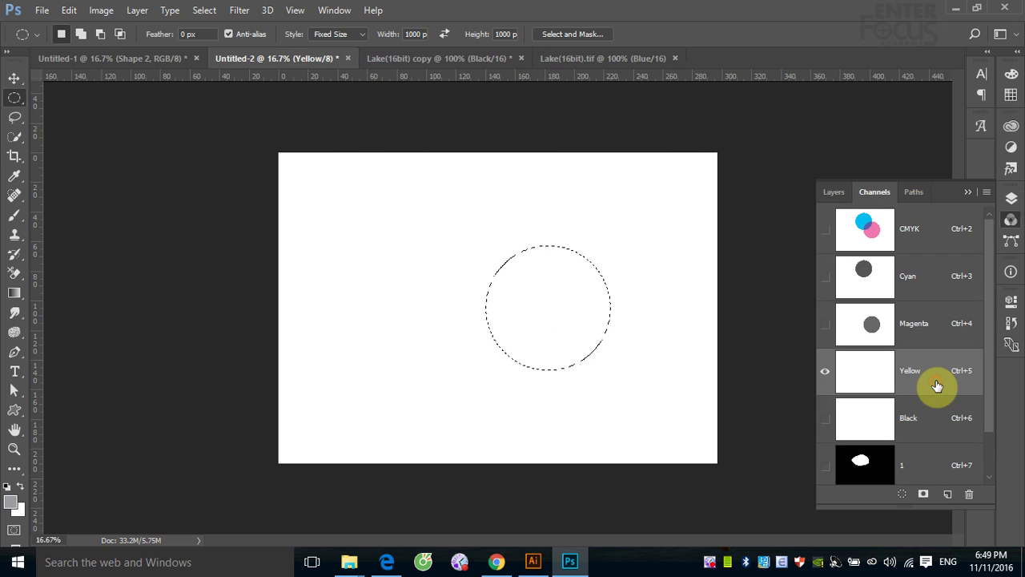
click(919, 241)
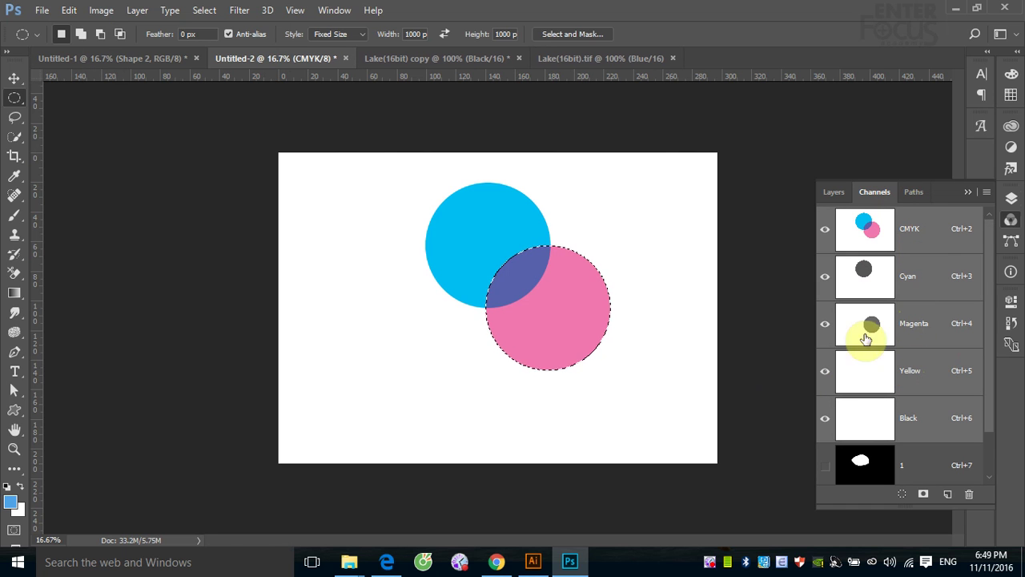
Move the selection lower-left over both circles and fill it with Black on Yellow.
drag(565, 319, 474, 318)
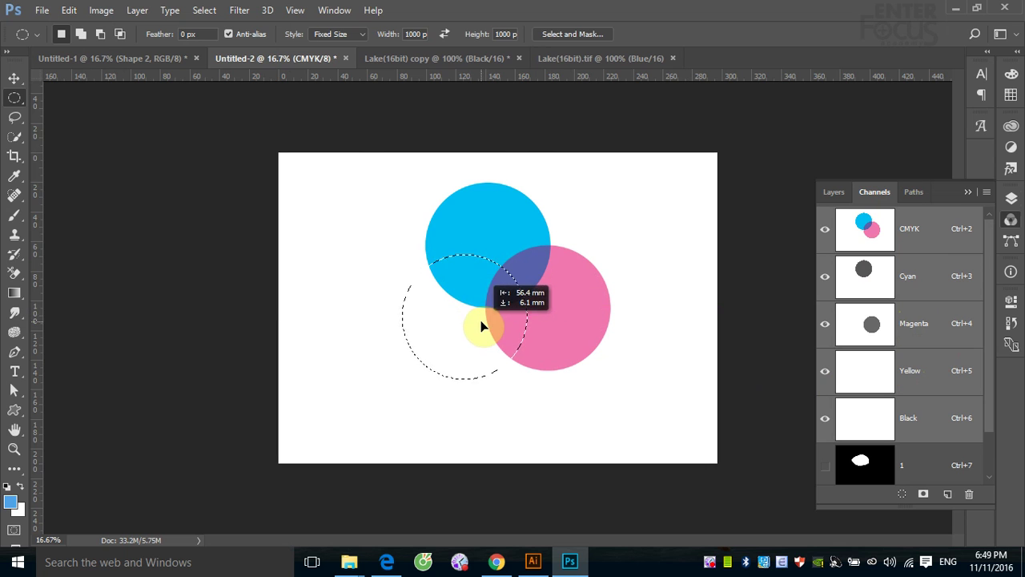
mouse_move(471, 318)
mouse_down()
mouse_move(481, 321)
mouse_move(470, 322)
mouse_up()
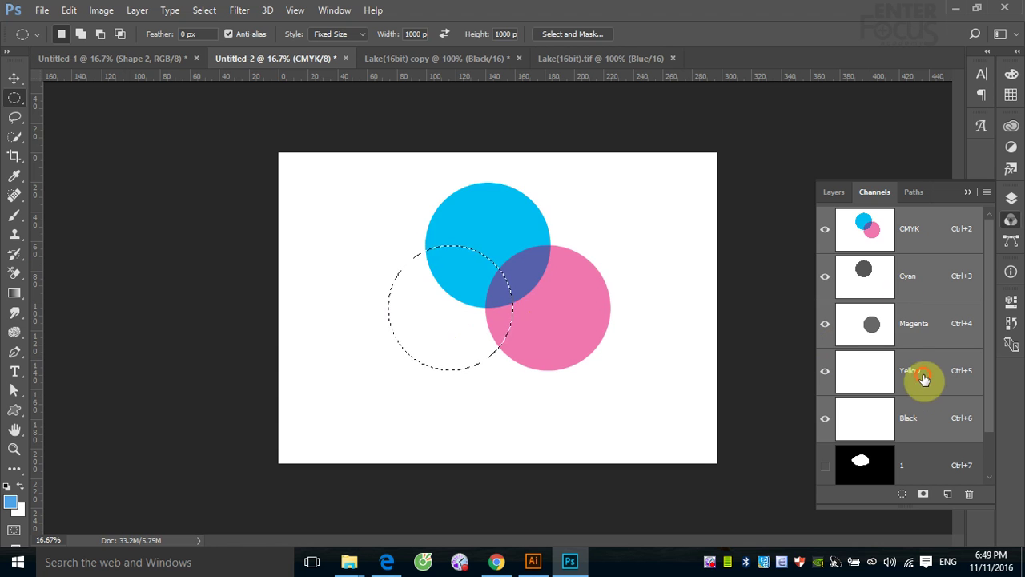
click(923, 379)
click(72, 11)
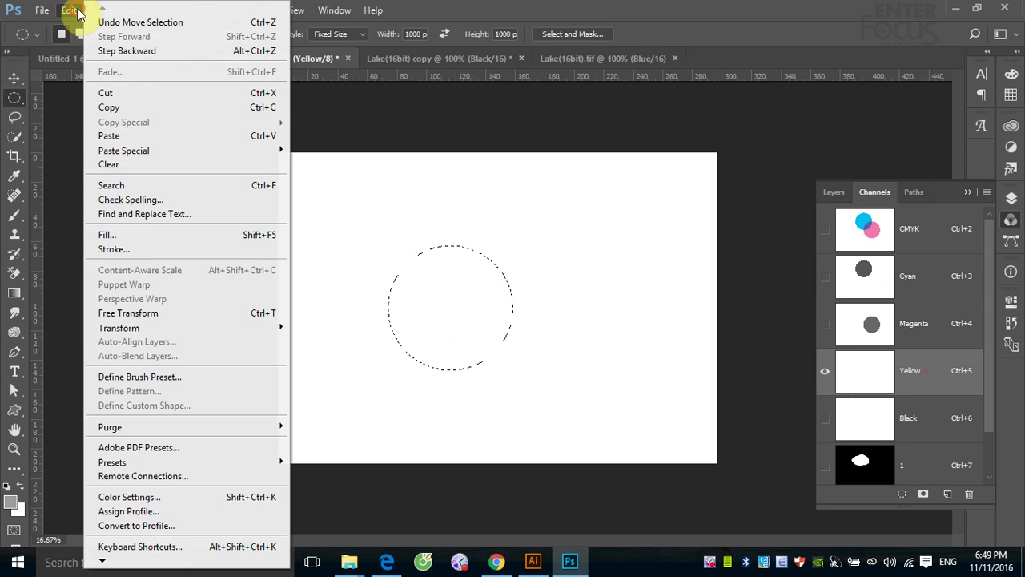
click(112, 235)
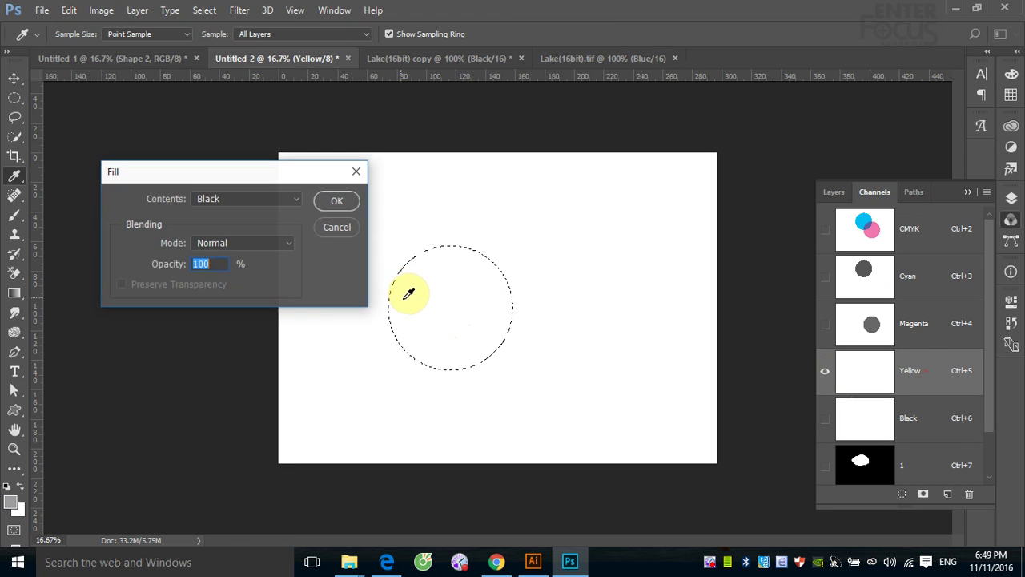
click(336, 201)
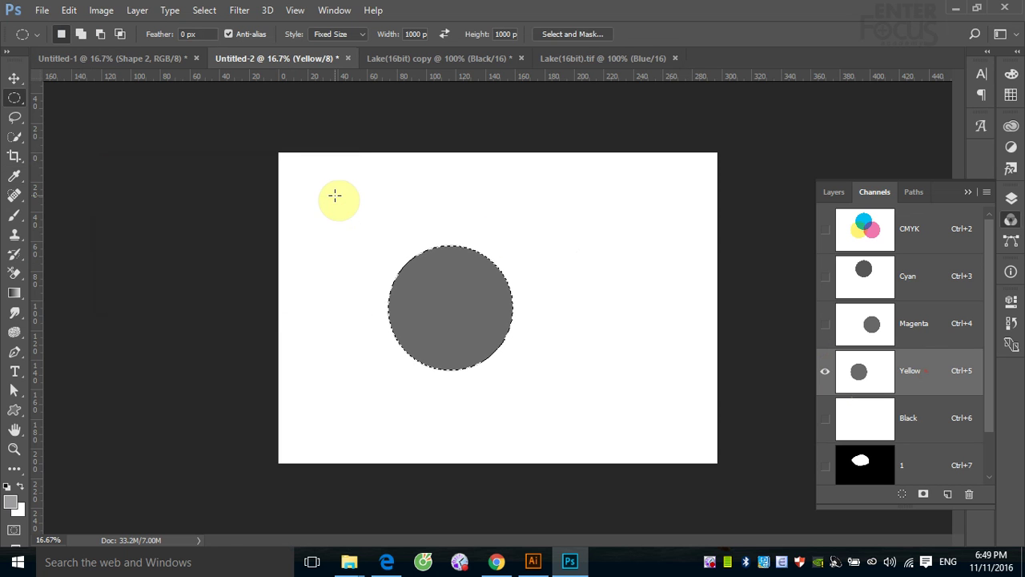
click(915, 236)
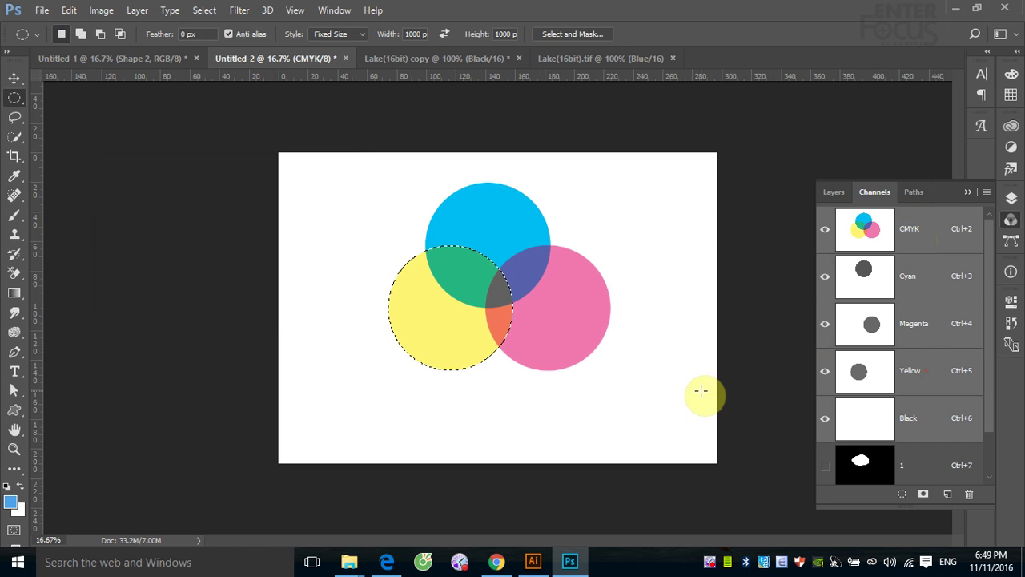
Deselect, then with the Move tool shift the magenta circle left and the yellow right.
key(ctrl+d)
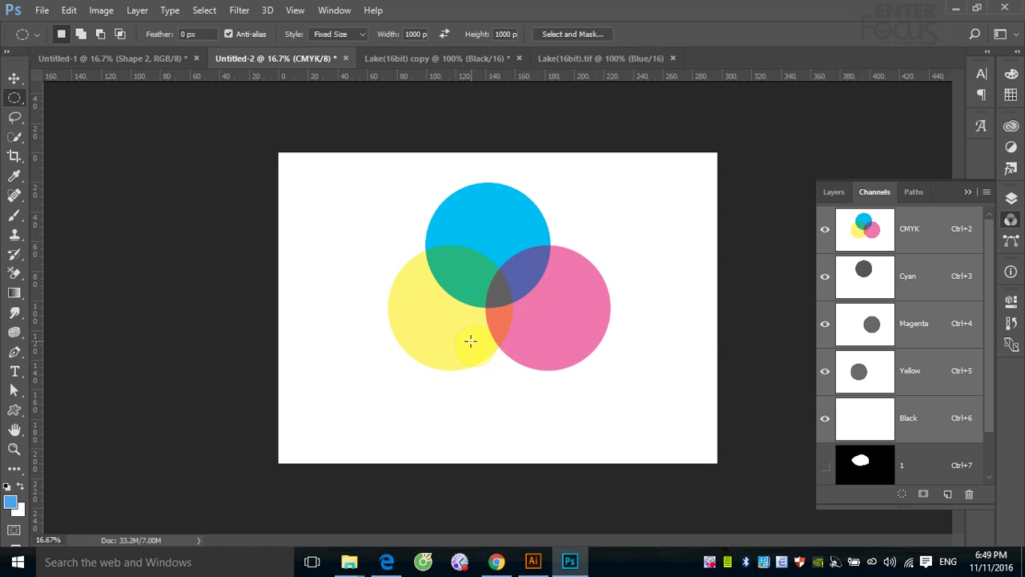
click(917, 279)
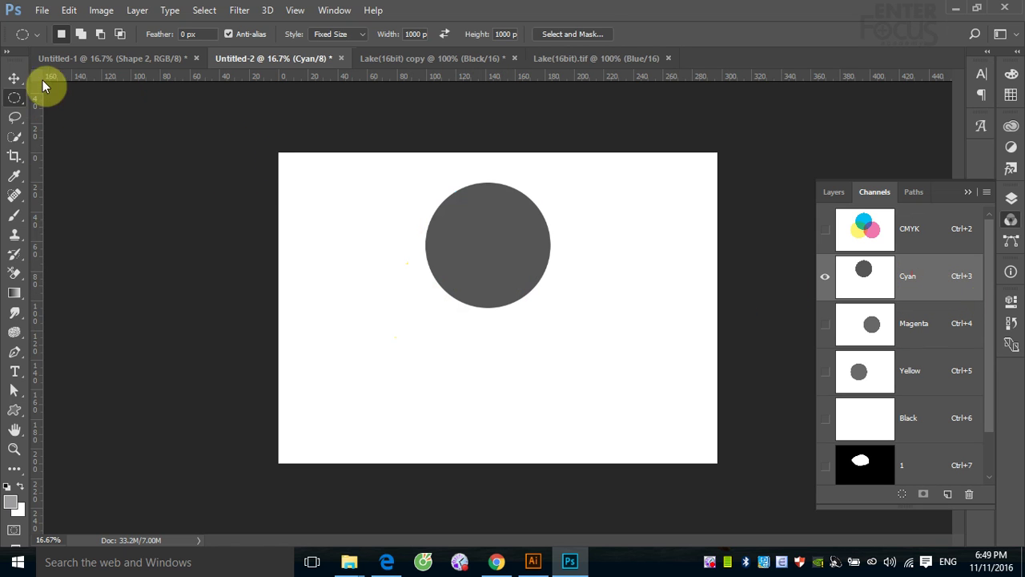
key(v)
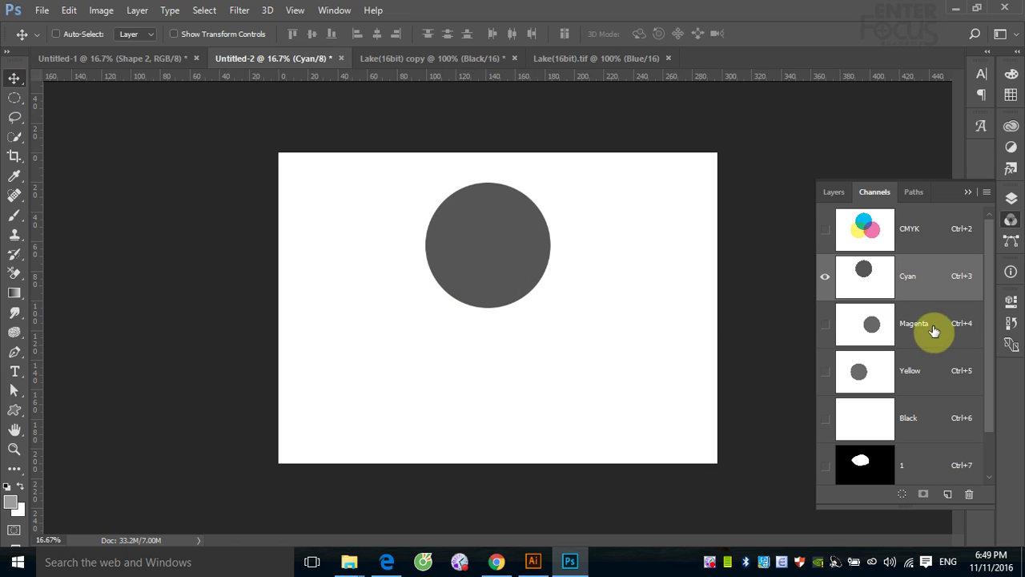
click(877, 337)
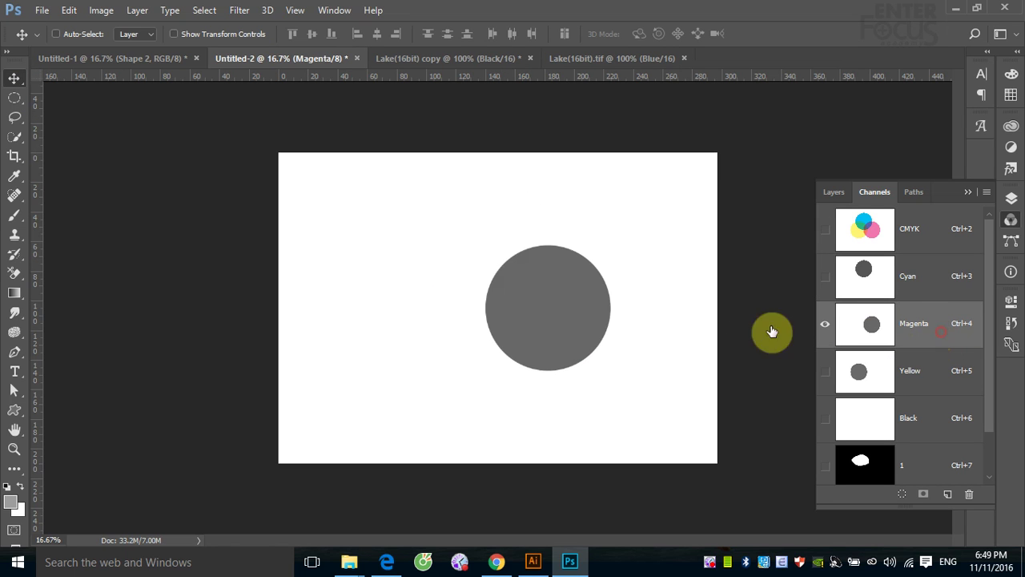
drag(568, 319, 558, 317)
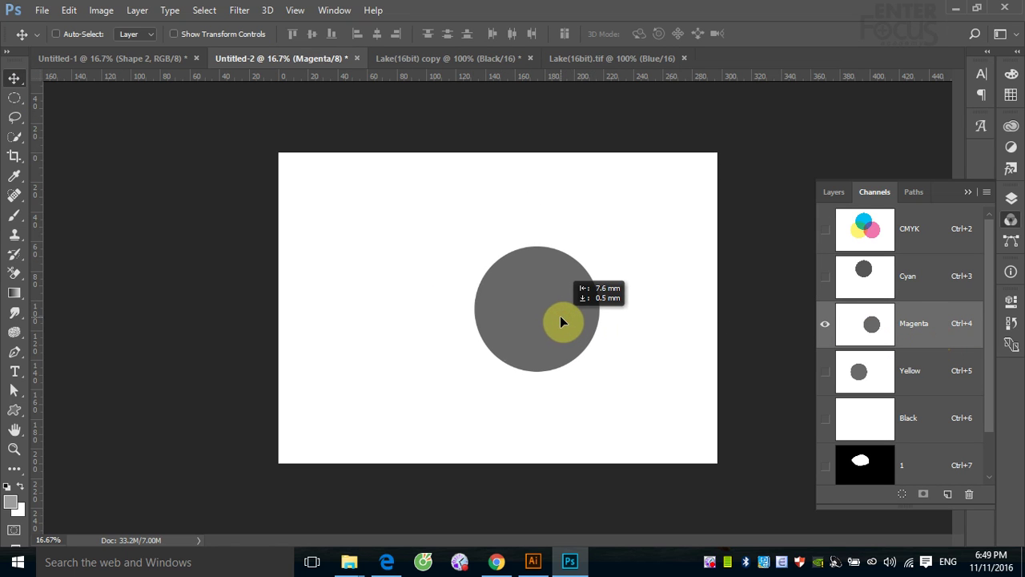
click(926, 377)
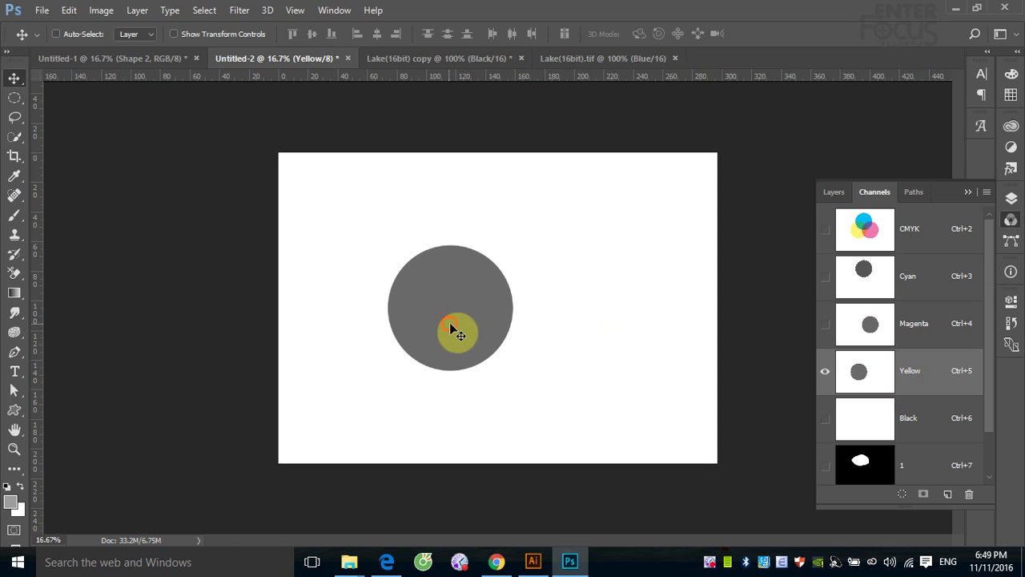
drag(455, 332, 460, 330)
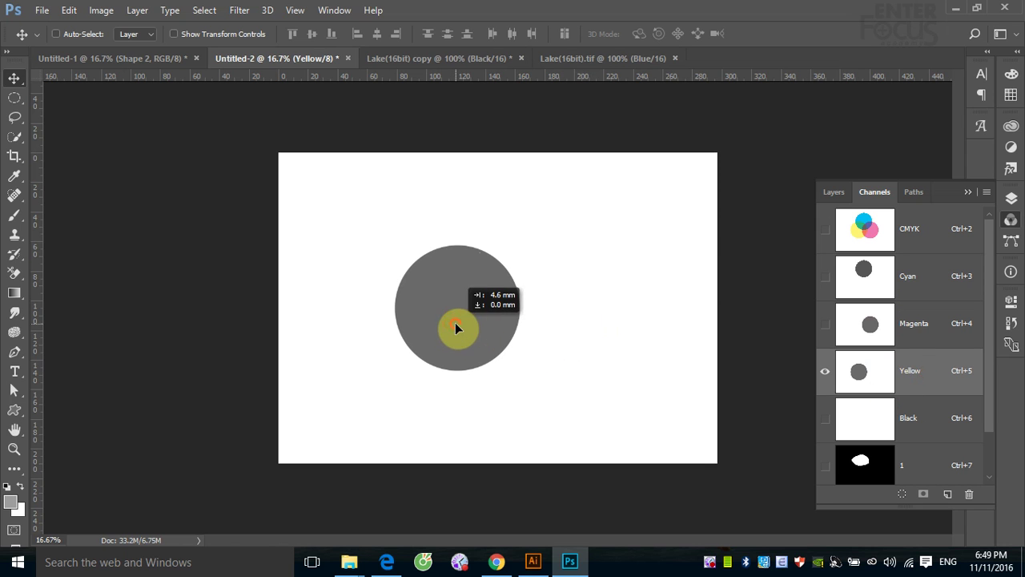
Check the CMYK composite and nudge the magenta circle a bit further left.
click(904, 246)
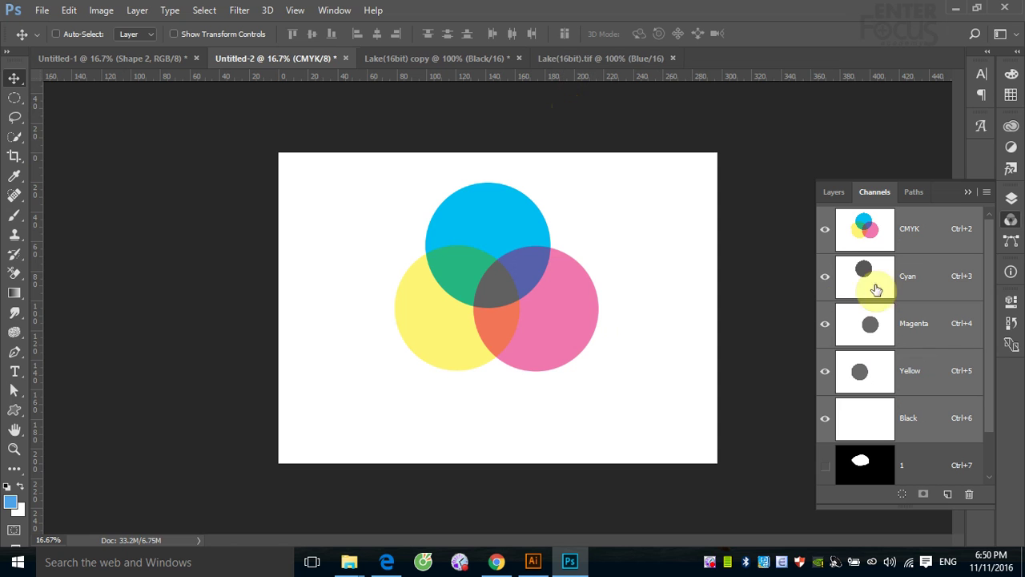
click(931, 338)
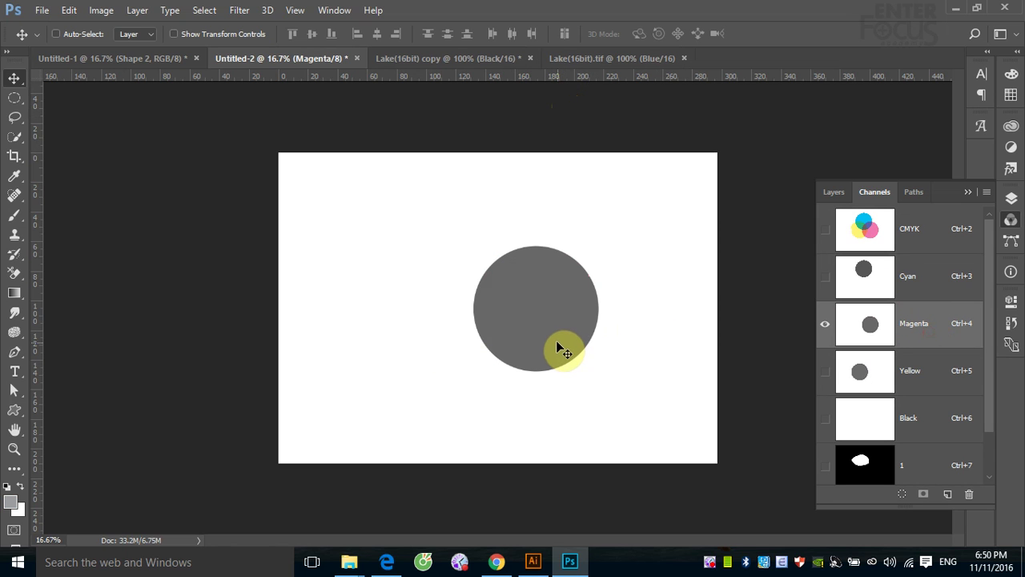
drag(563, 345, 547, 338)
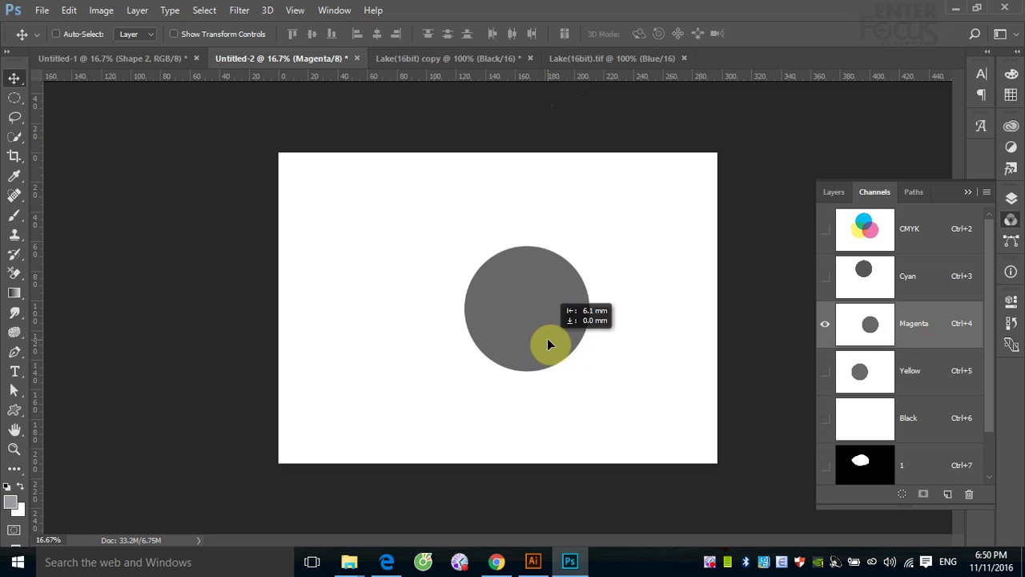
click(942, 233)
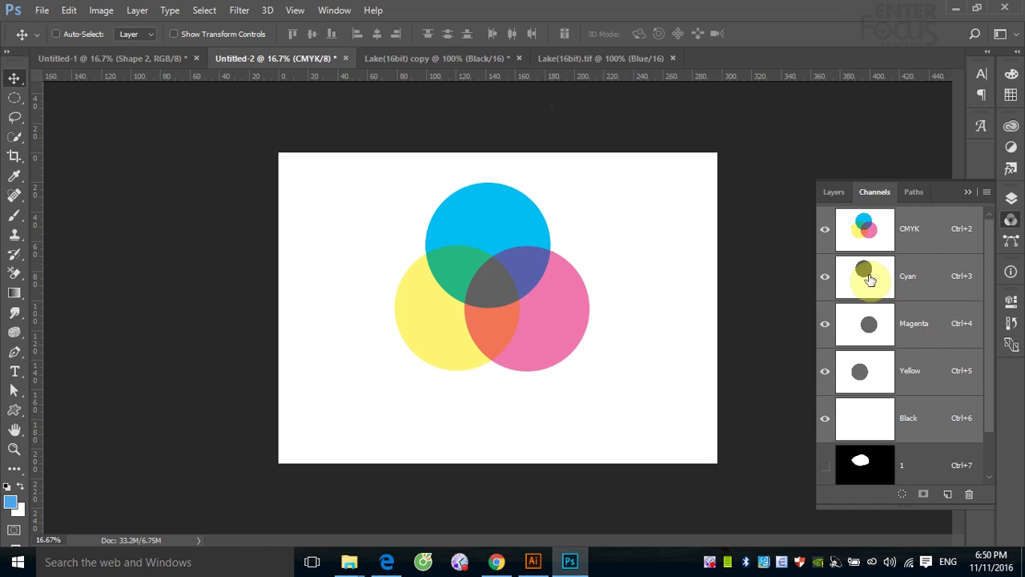
mouse_move(513, 300)
mouse_down()
mouse_move(502, 320)
mouse_move(491, 281)
mouse_move(475, 286)
mouse_move(493, 263)
mouse_move(492, 298)
mouse_move(498, 289)
mouse_up()
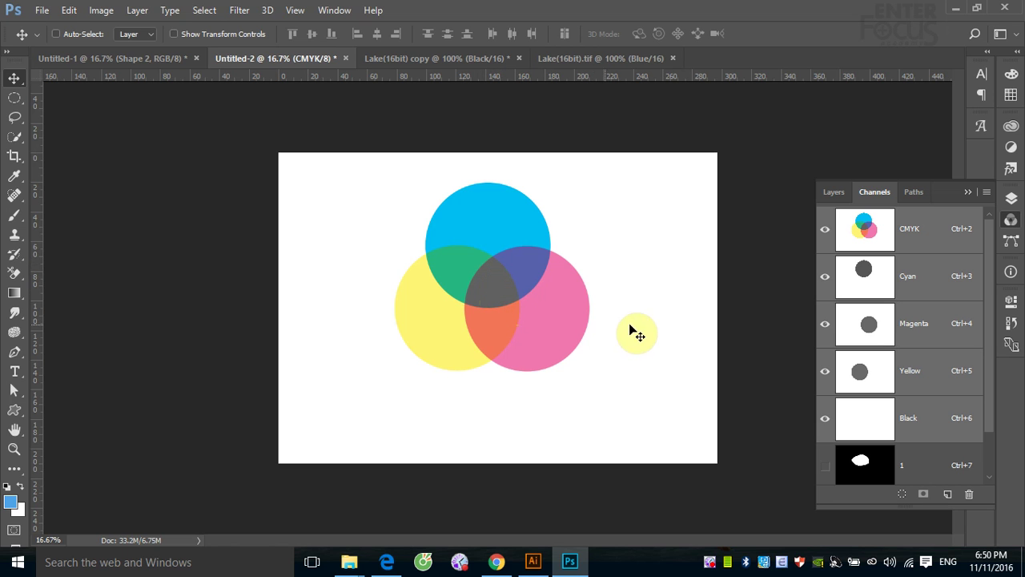
Select the central overlap of the three circles with the Magic Wand.
click(14, 136)
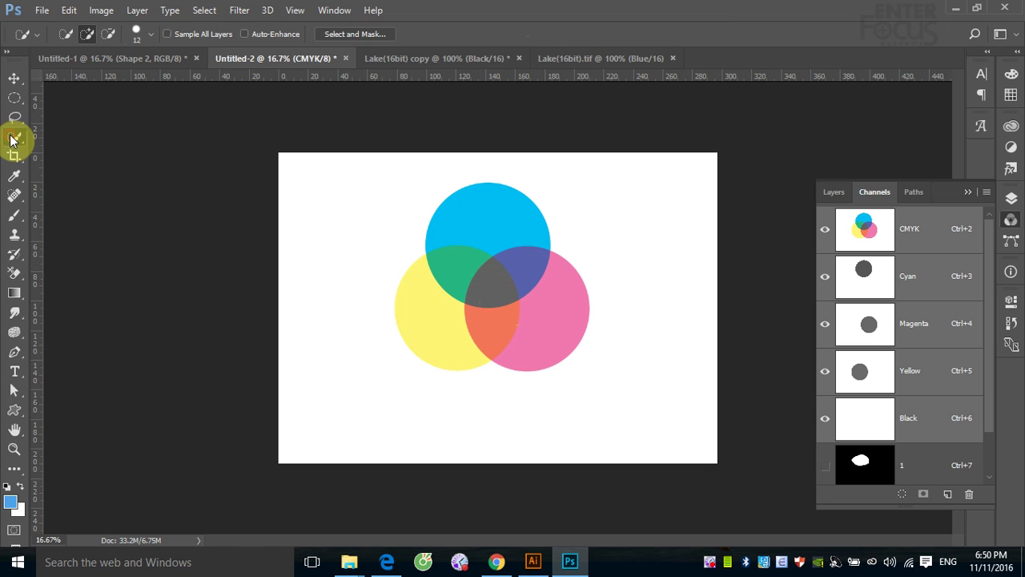
click(60, 150)
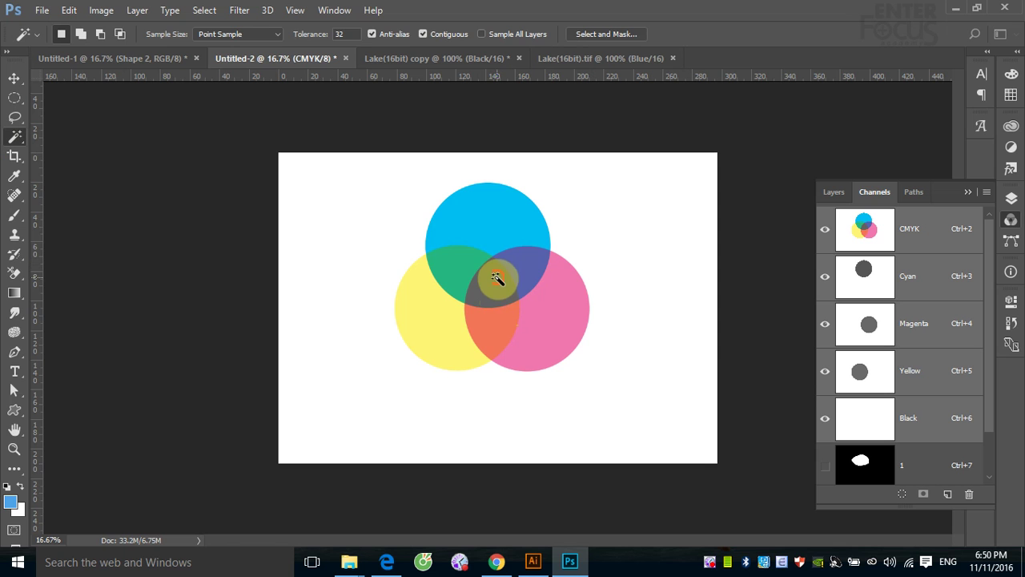
click(487, 279)
Fill the overlap with Black on the Black channel, view CMYK, and deselect.
click(929, 429)
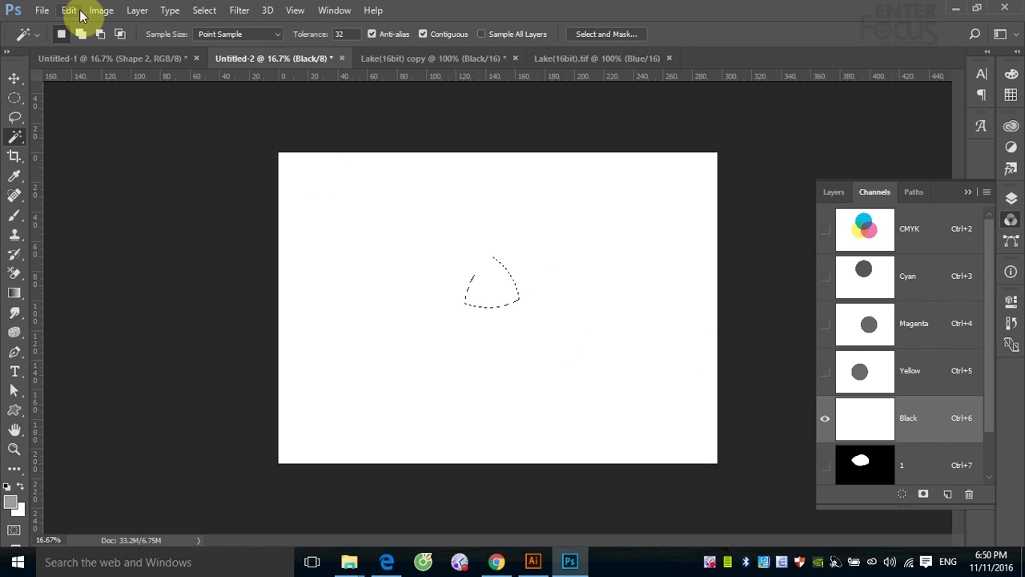
click(68, 11)
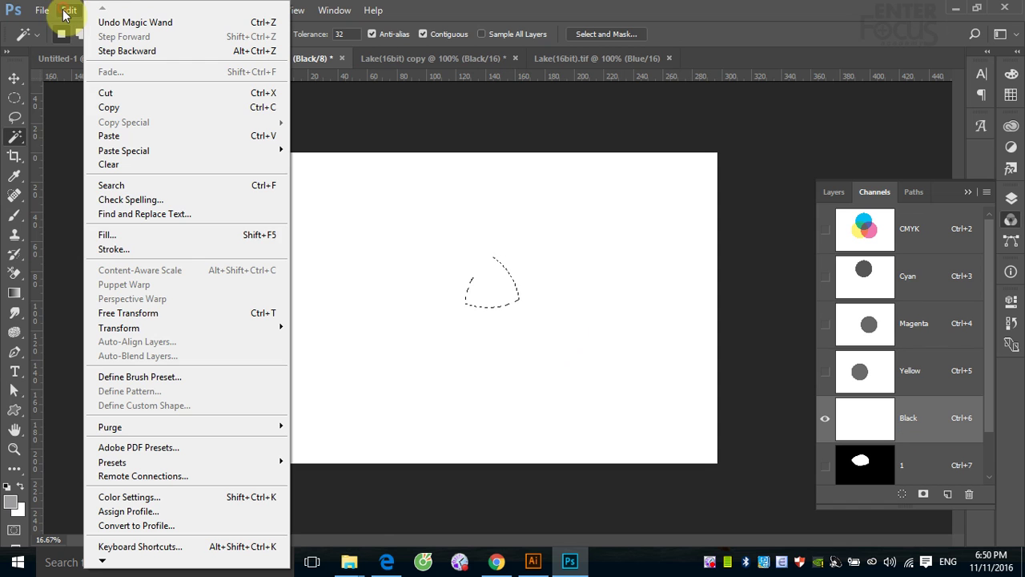
click(108, 232)
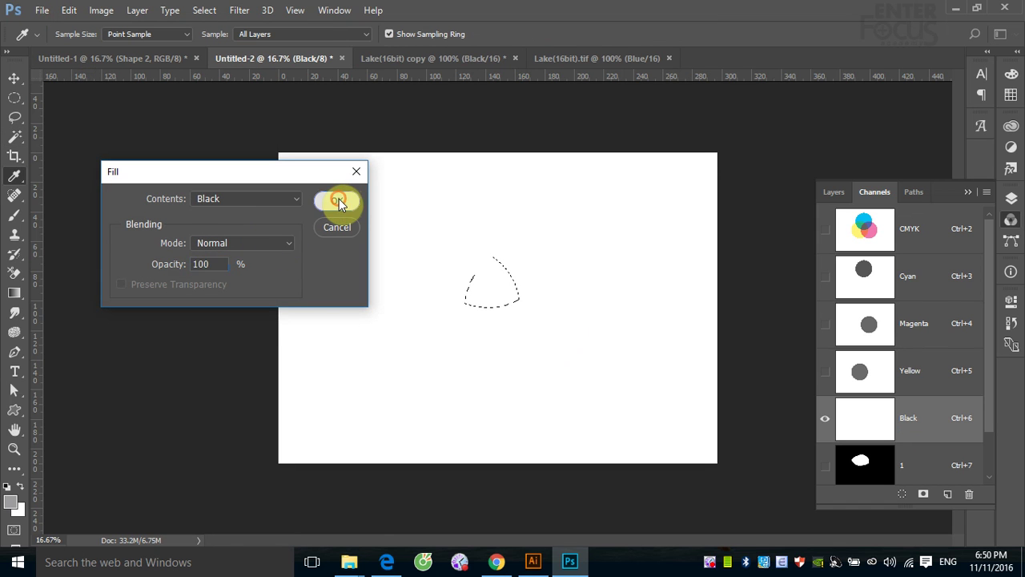
click(339, 200)
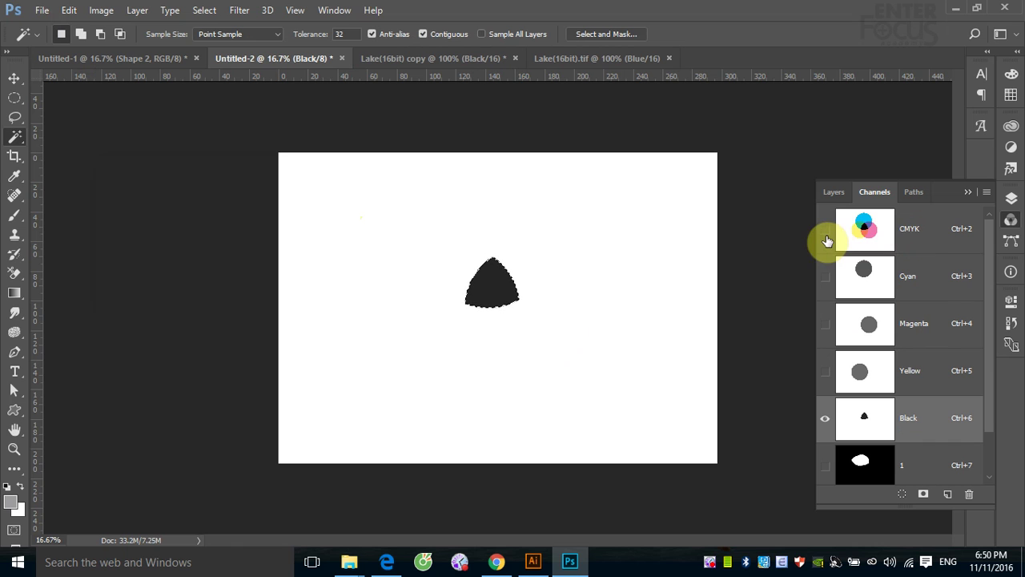
click(921, 237)
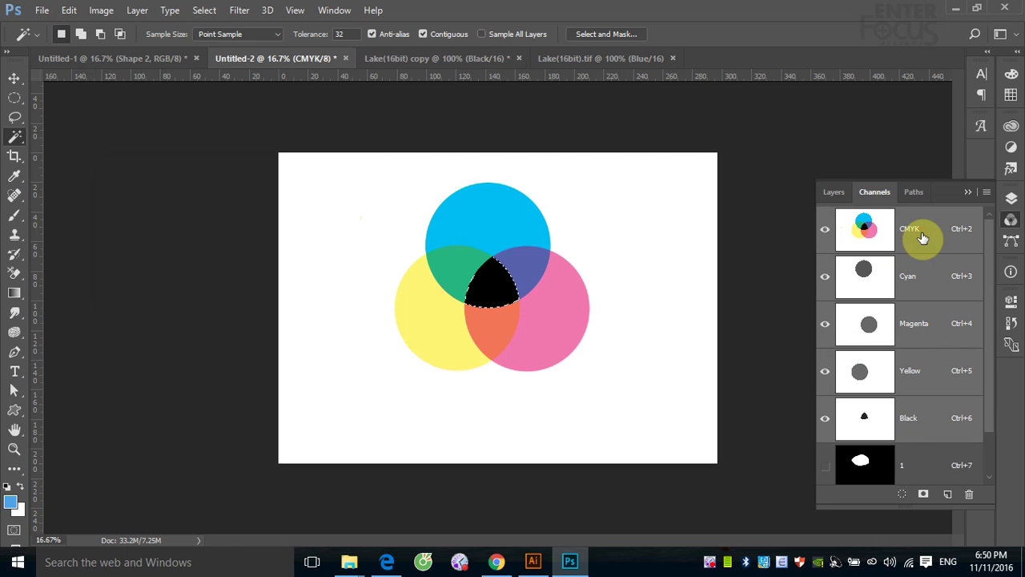
key(ctrl+d)
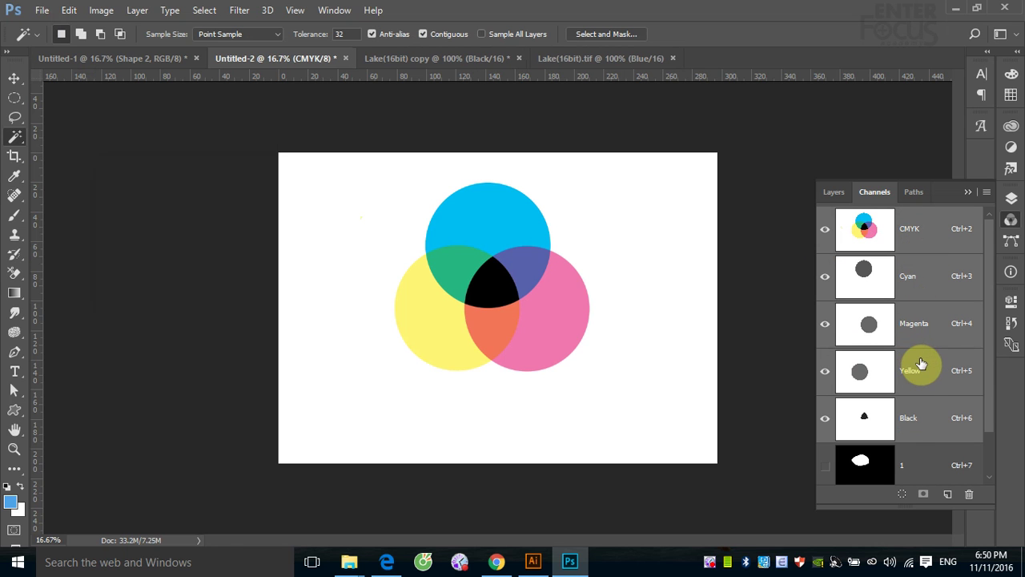
click(823, 424)
click(824, 424)
click(825, 418)
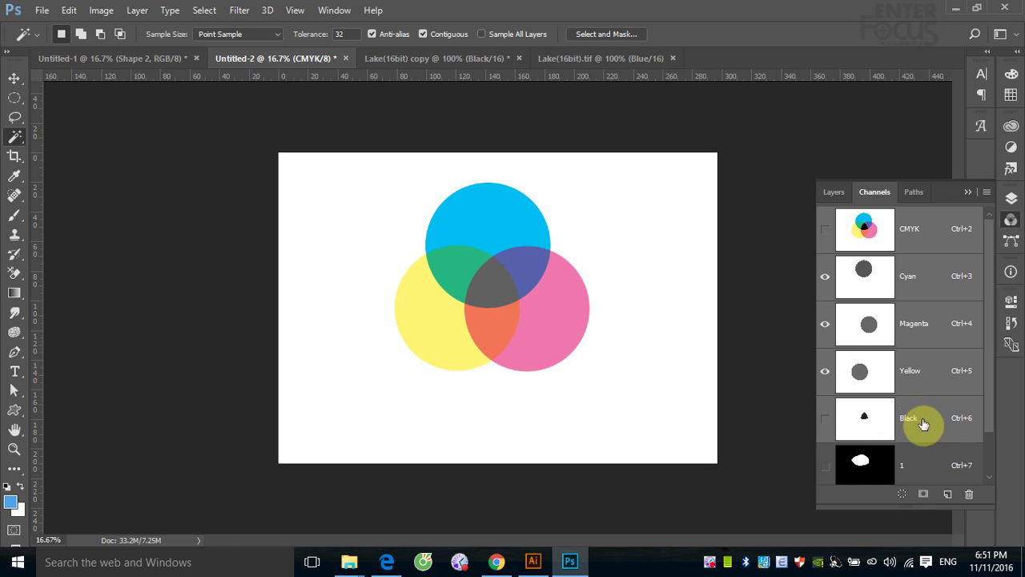
click(918, 232)
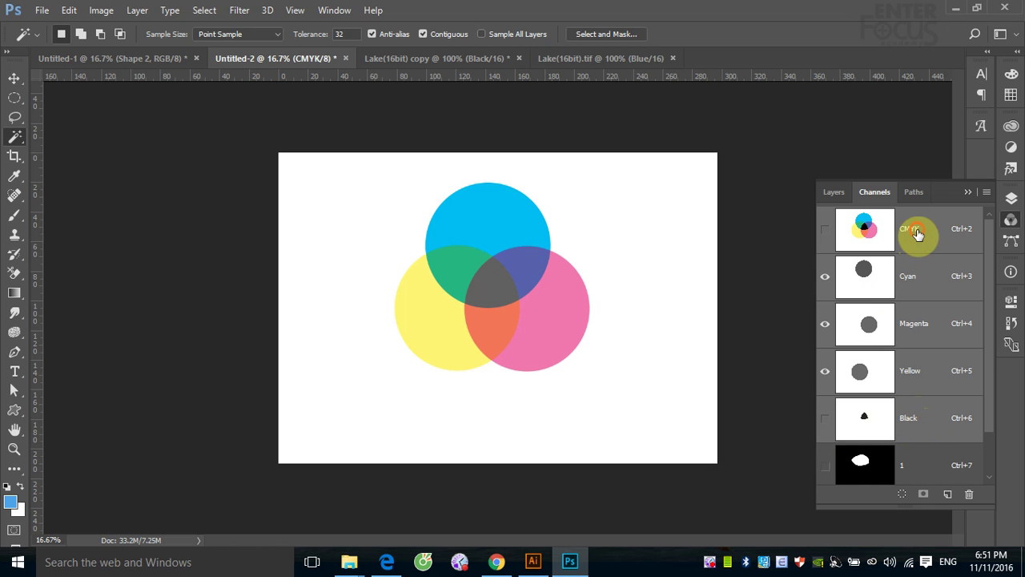
click(825, 229)
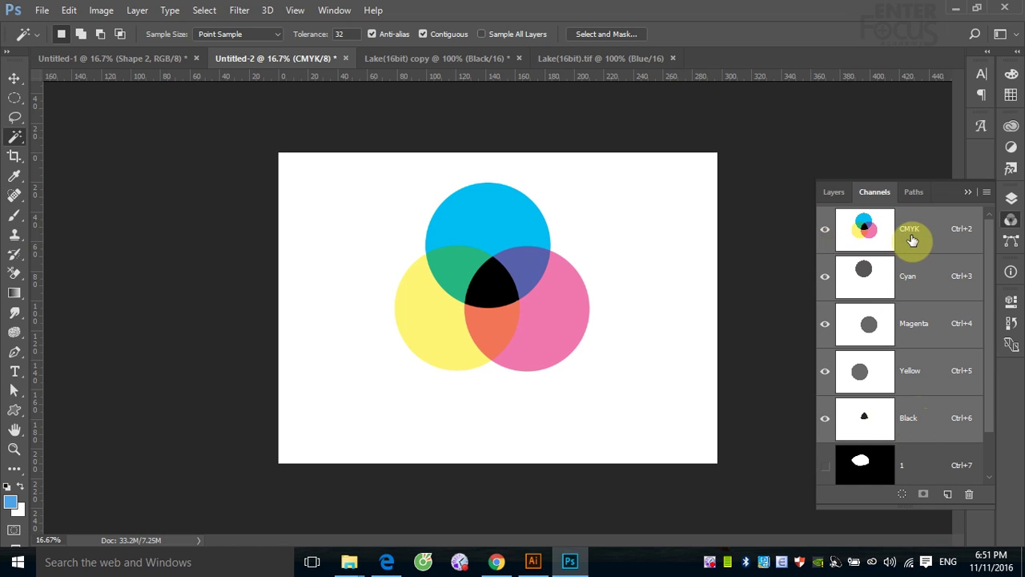
click(824, 421)
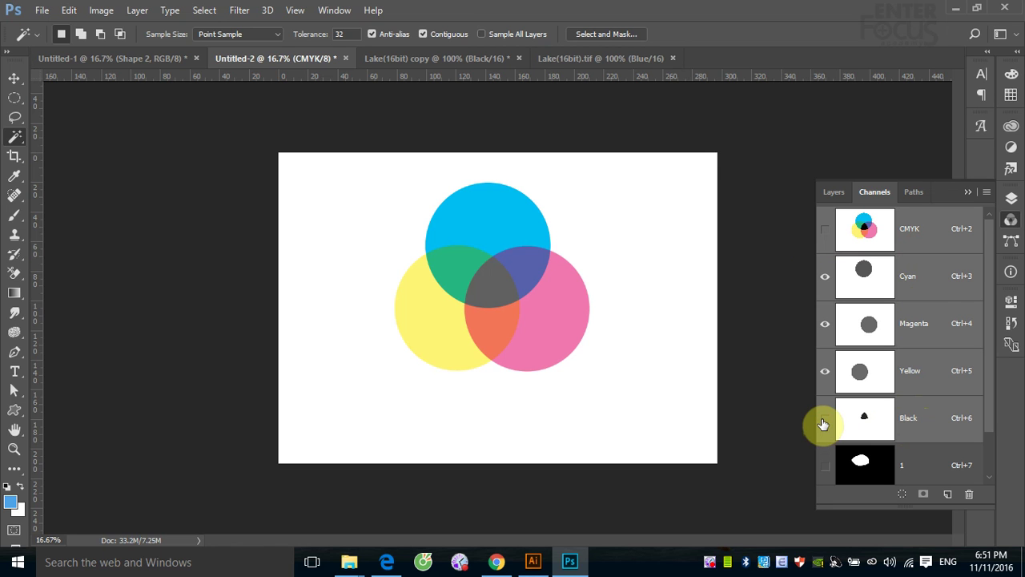
click(824, 421)
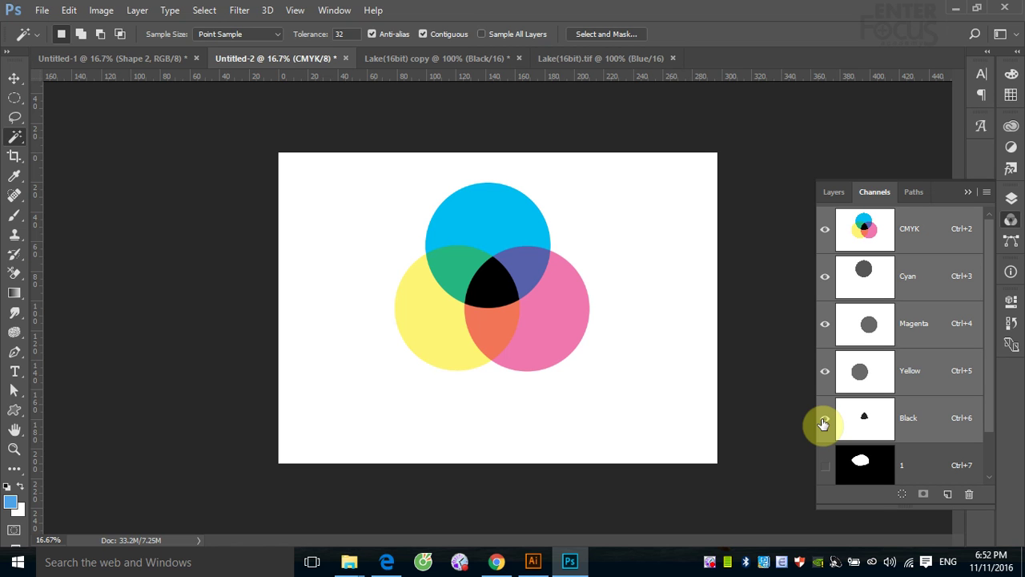
Show the Black channel of the circles image again, select the Move tool, and open the Edit menu.
click(823, 424)
click(14, 78)
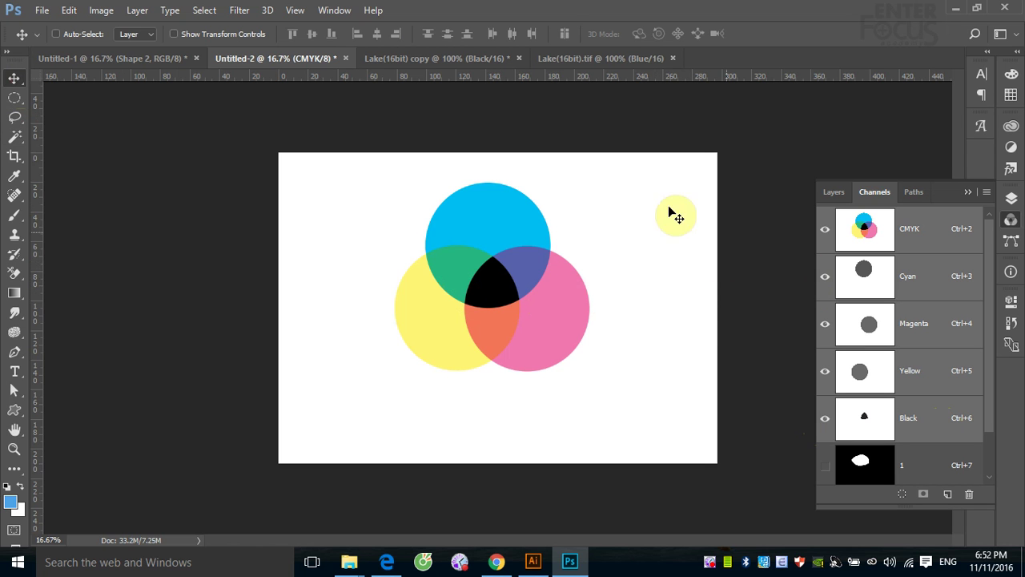
click(69, 11)
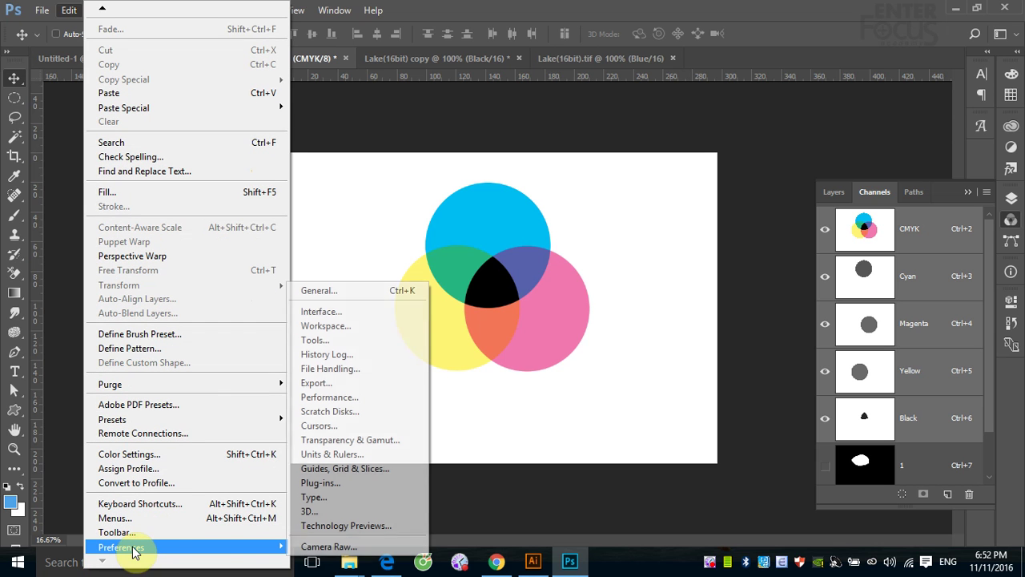
mouse_move(121, 547)
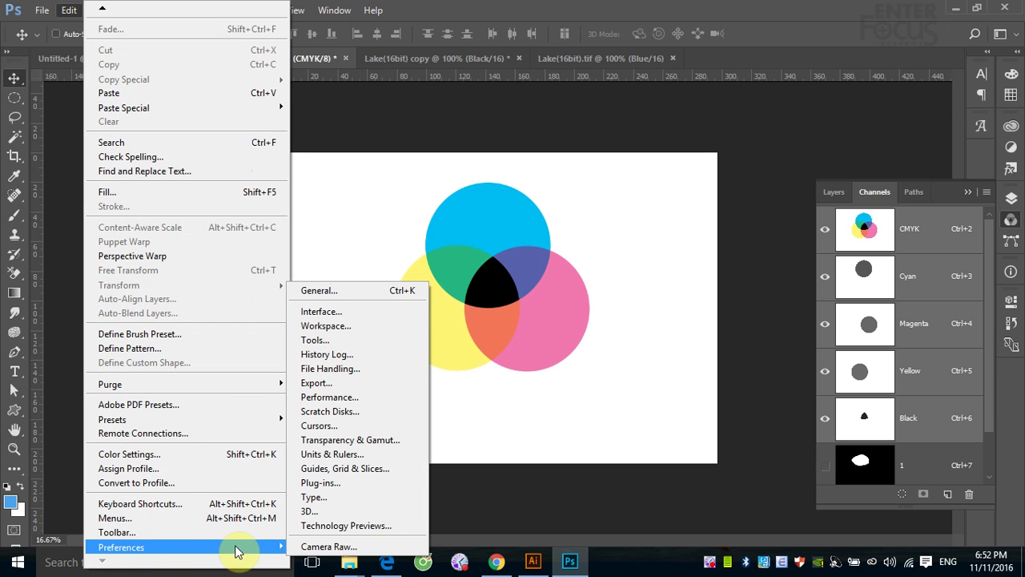
Turn on Show Channels in Color in the Interface preferences.
click(343, 293)
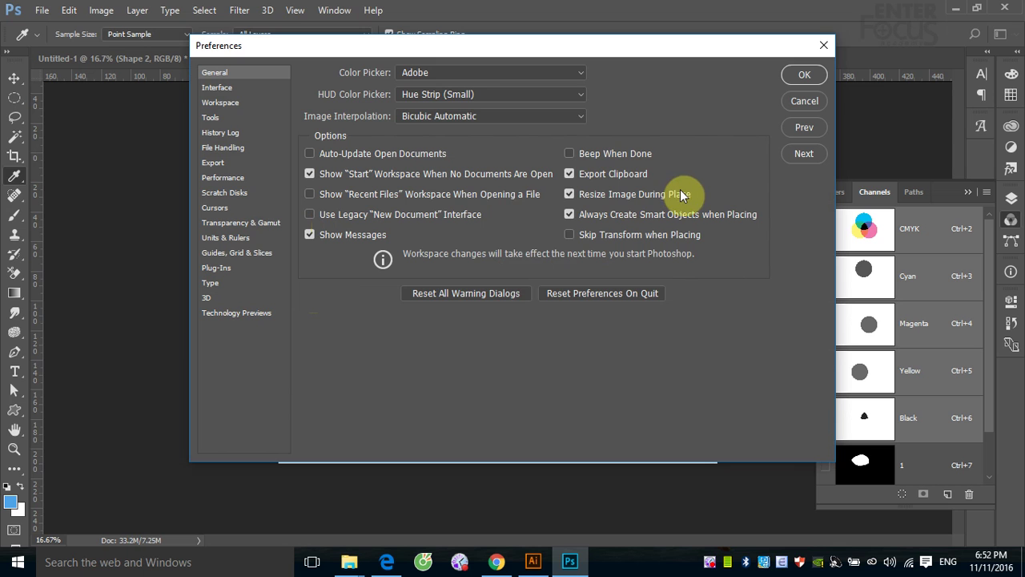
click(230, 90)
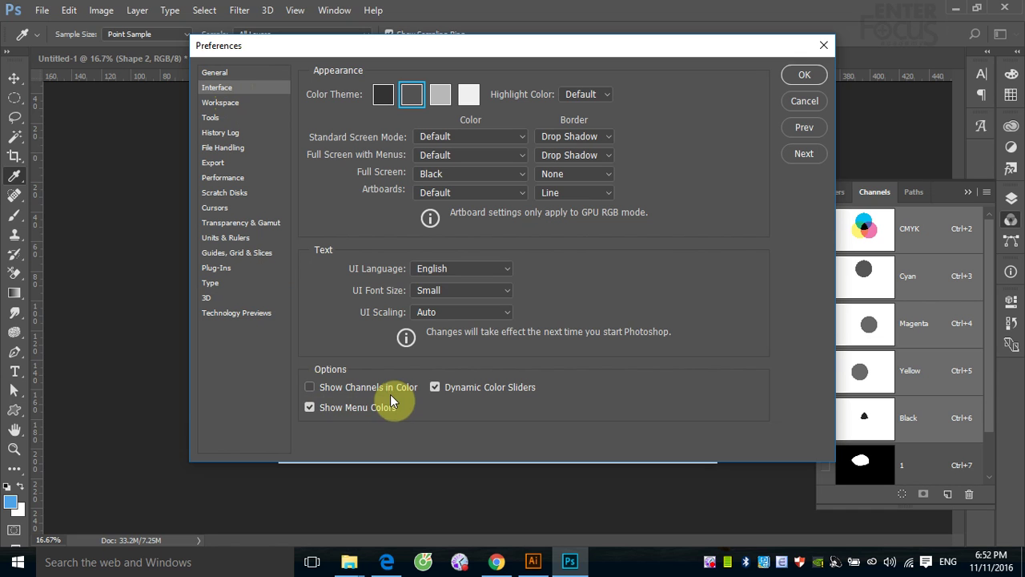
click(309, 387)
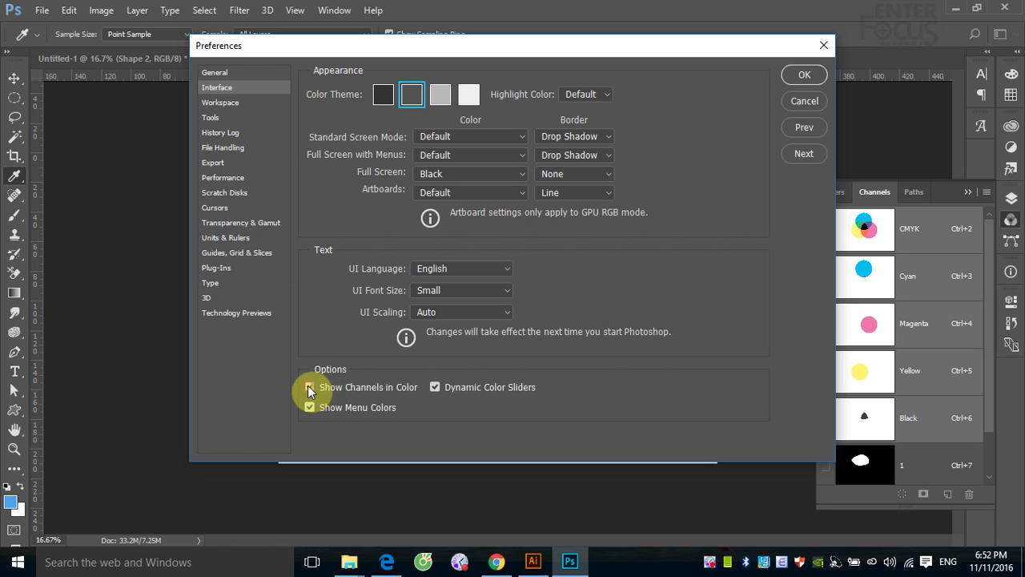
click(804, 76)
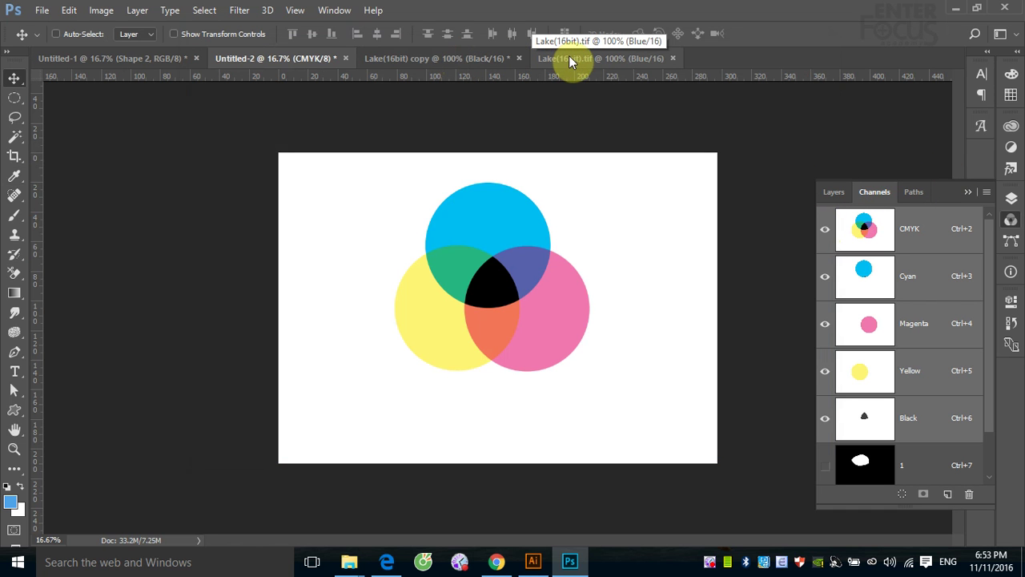
In Lake(16bit) copy, view the Cyan, Magenta, Yellow and Black channels singly, ending on Cyan.
click(484, 59)
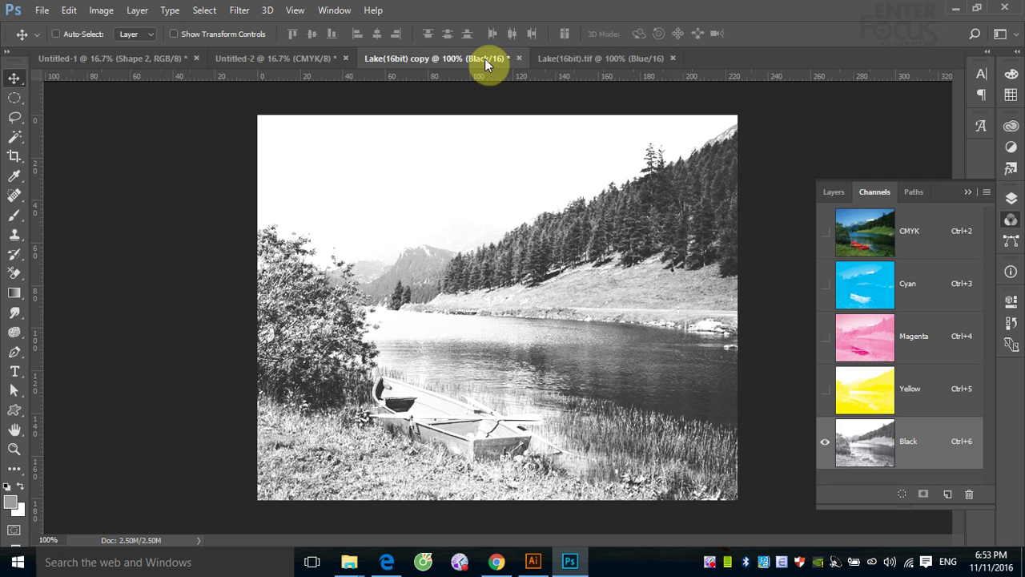
click(933, 242)
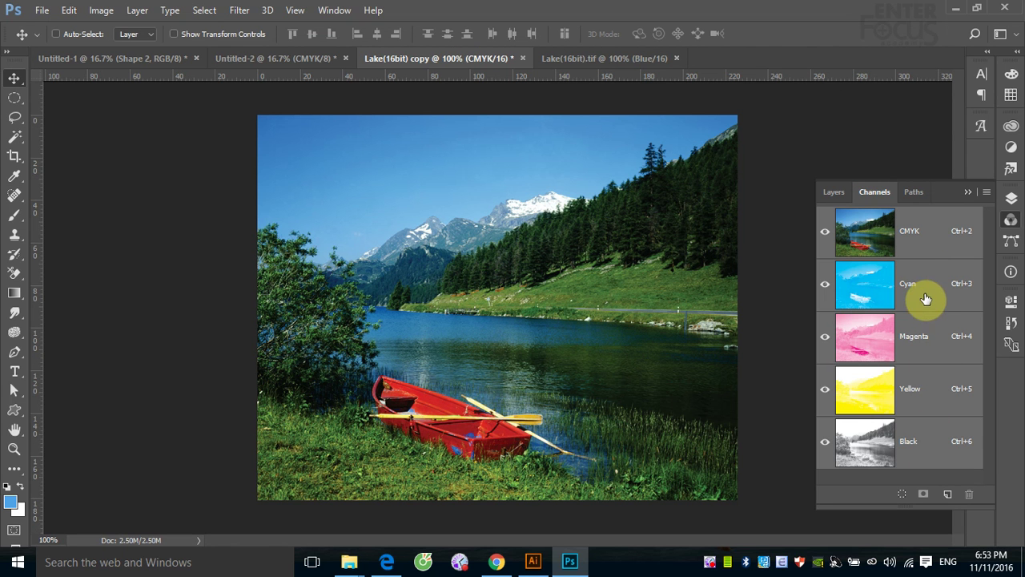
click(928, 293)
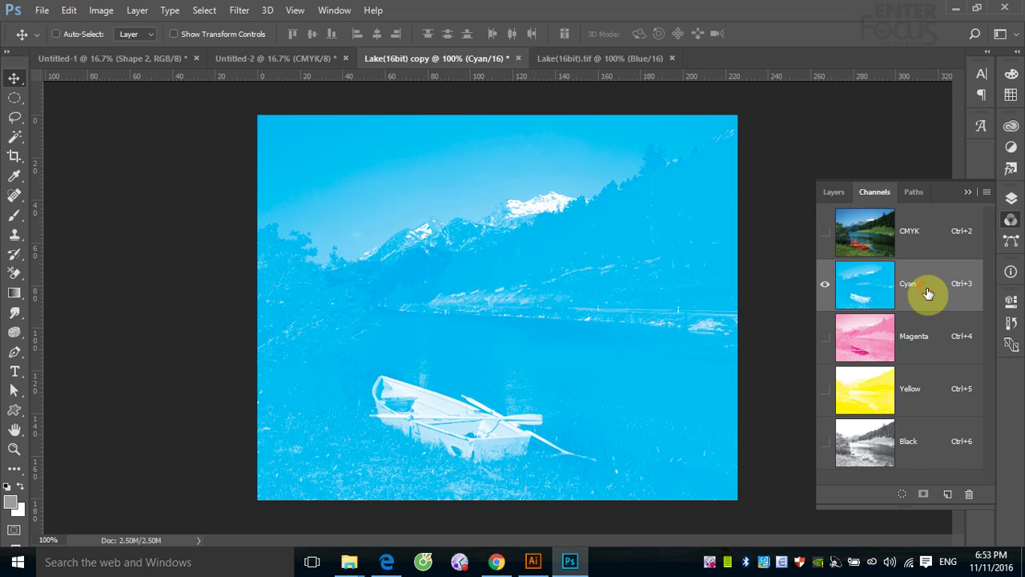
click(926, 337)
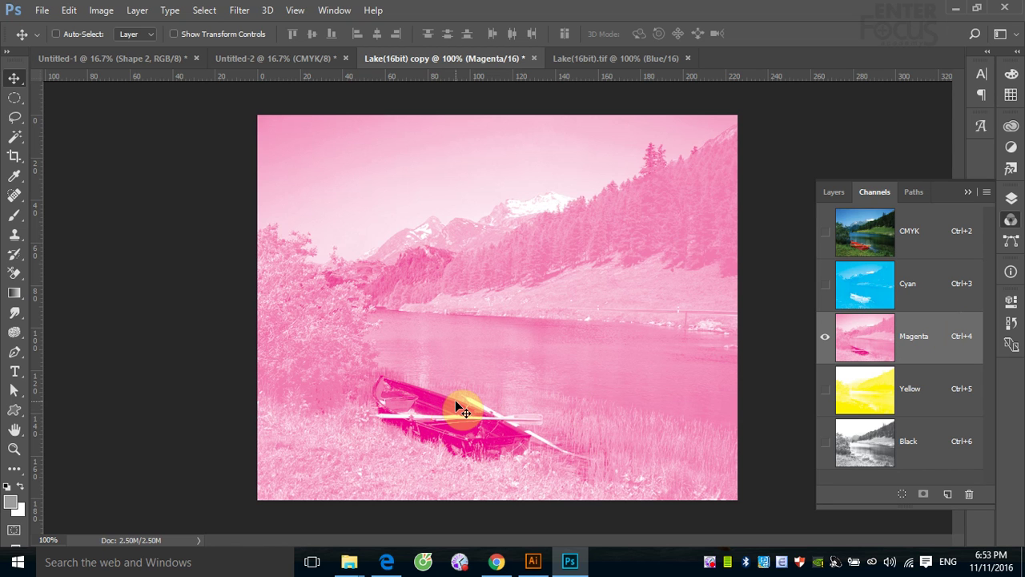
click(939, 300)
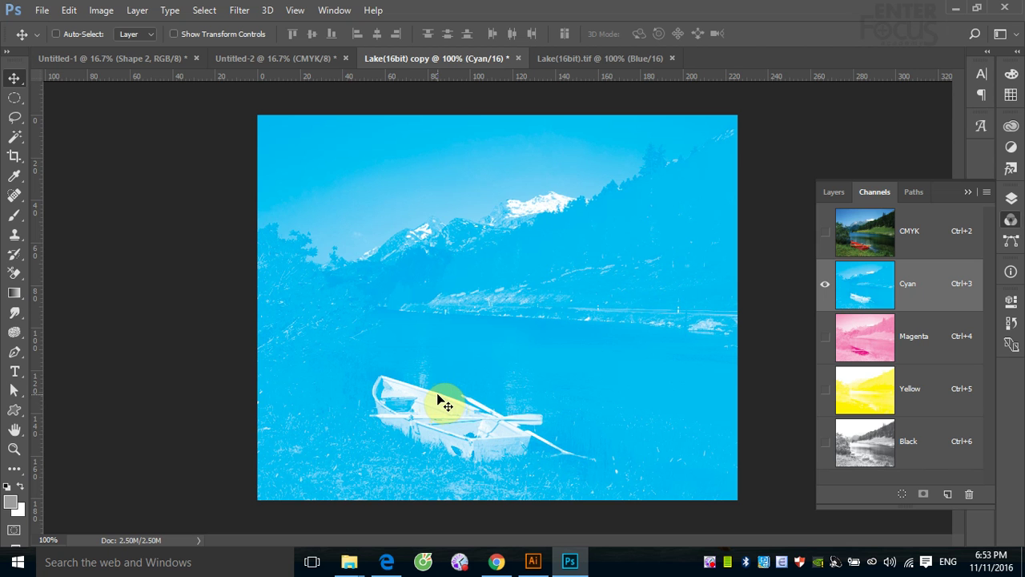
click(939, 398)
click(932, 443)
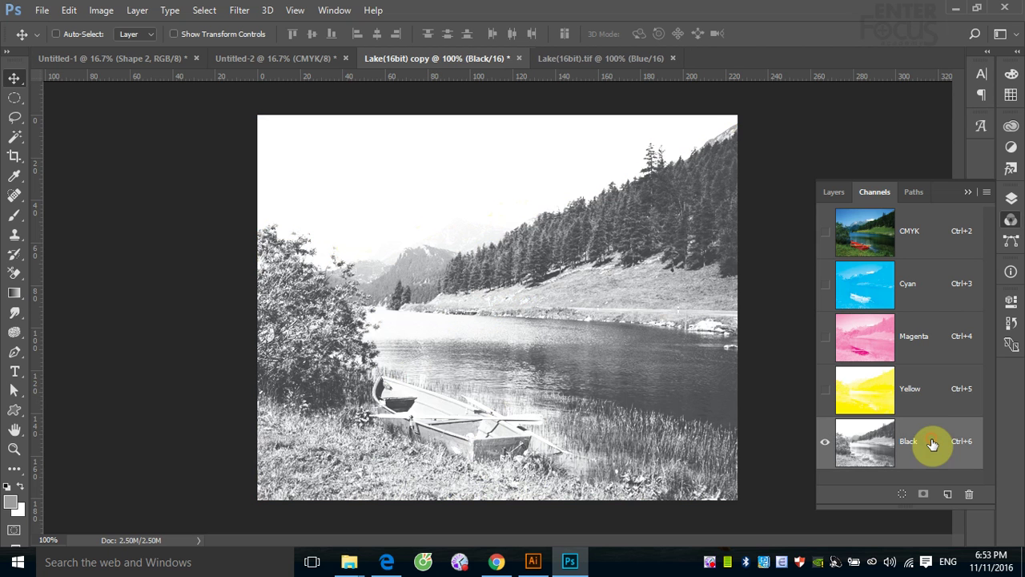
click(920, 289)
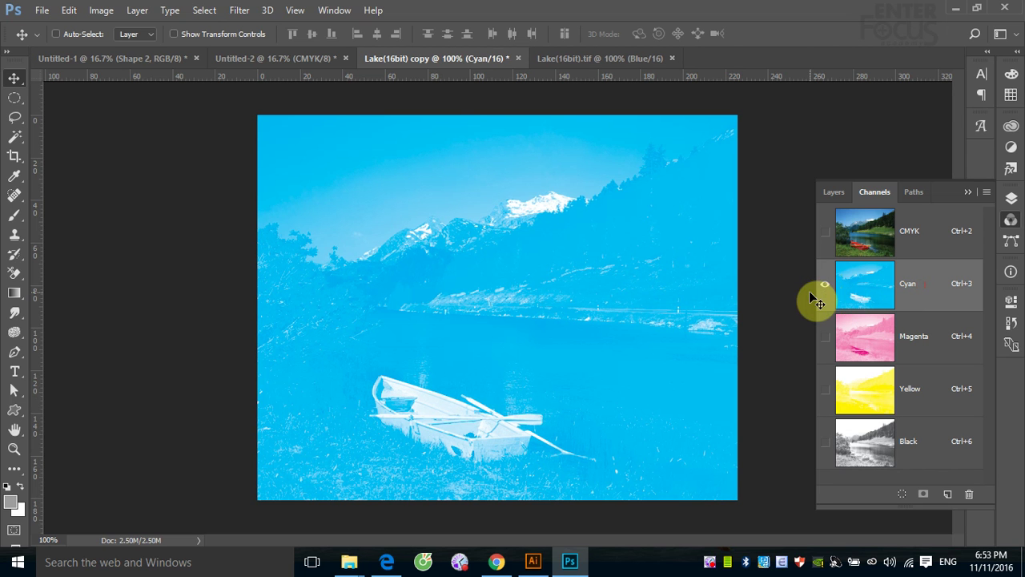
Add Magenta, Yellow and Black to the Cyan view until the lake photo shows full colour.
click(568, 245)
click(825, 336)
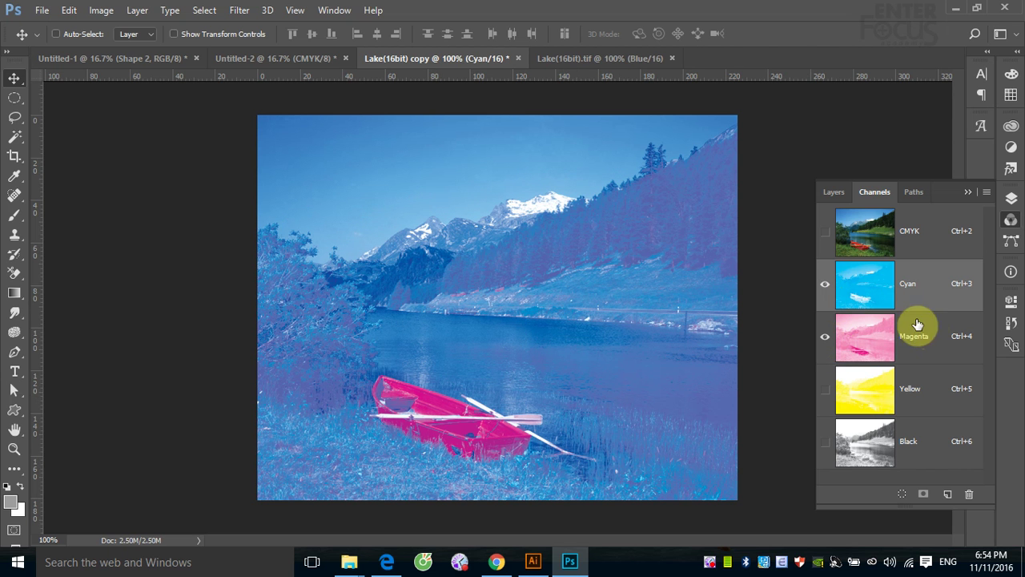
click(824, 339)
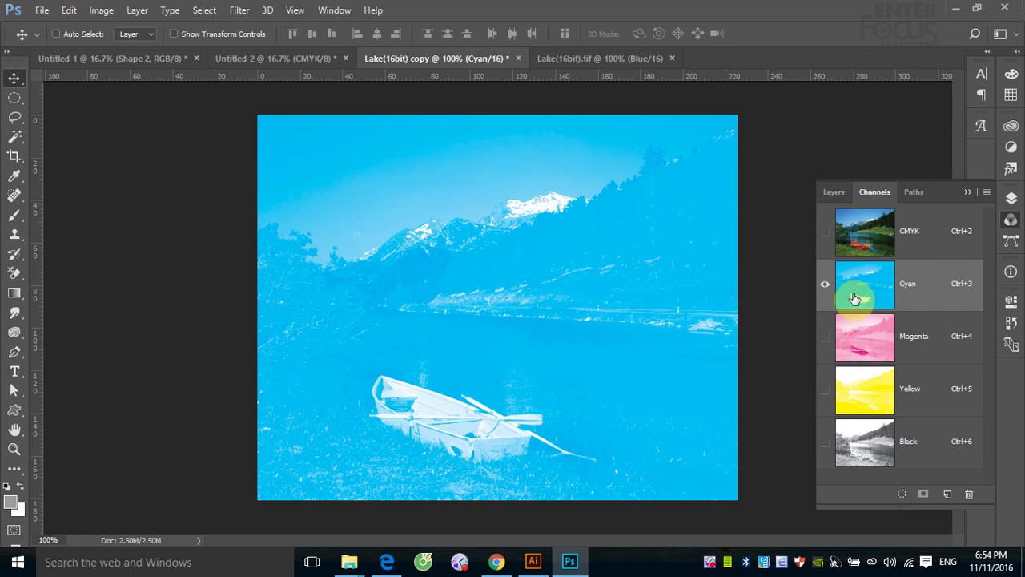
click(825, 339)
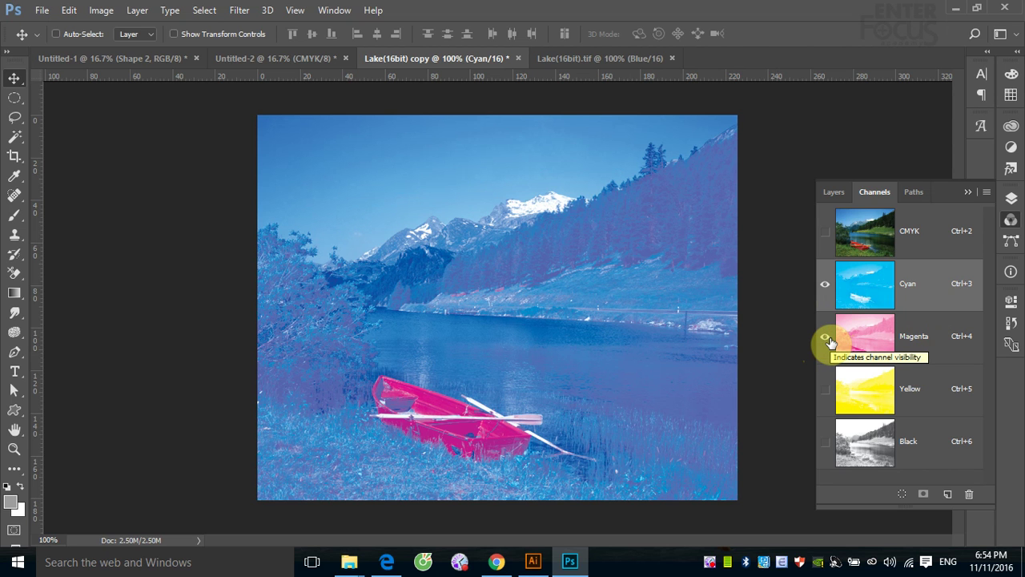
click(825, 388)
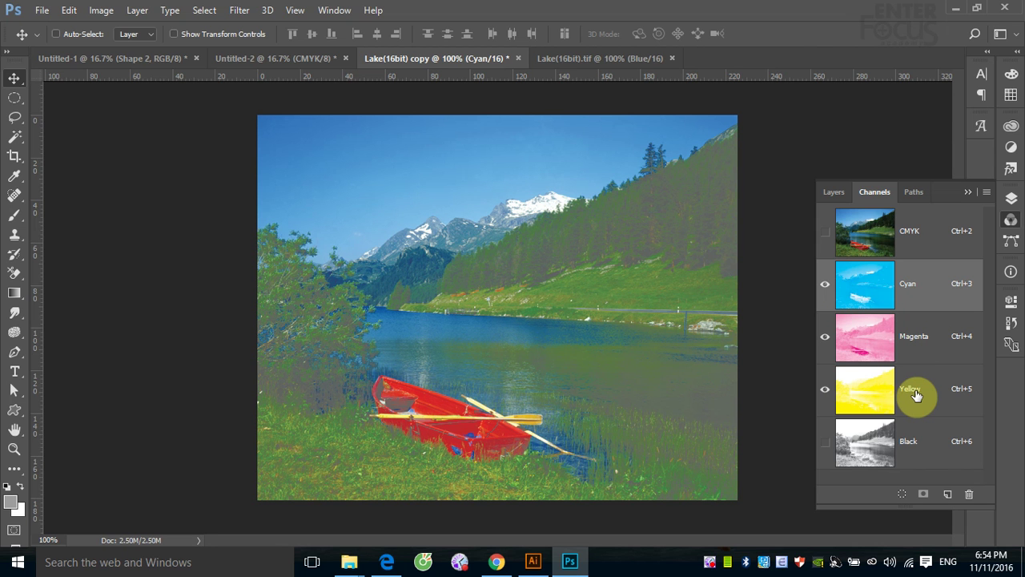
click(826, 443)
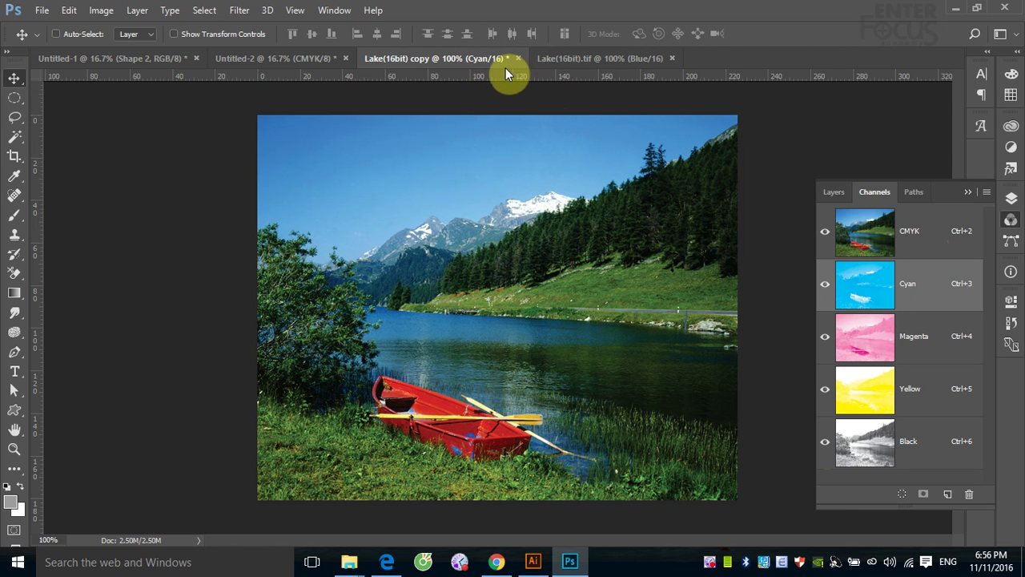
click(909, 238)
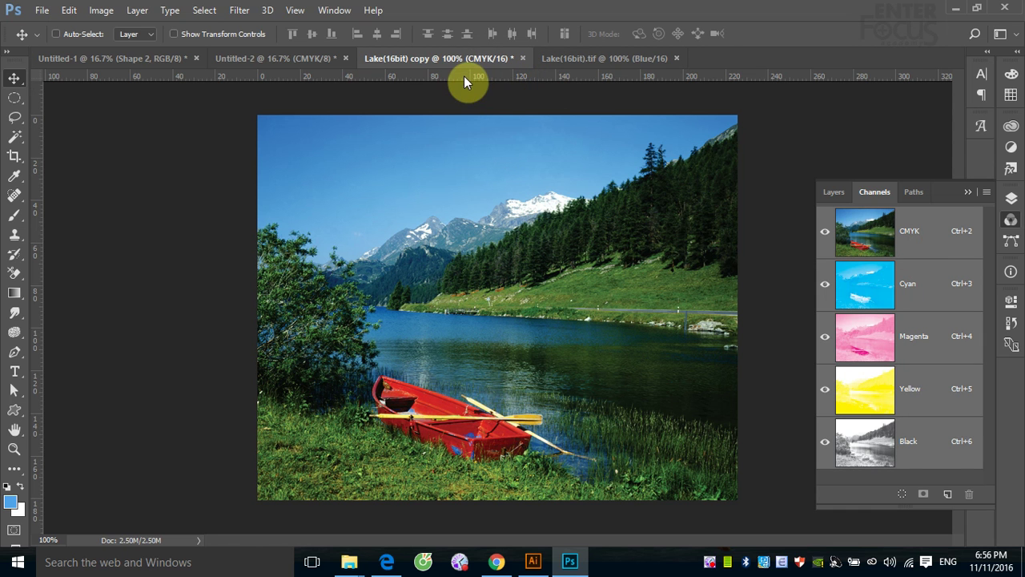
Close the lake copy, Untitled-2 and Untitled-1 unsaved, then show Lake(16bit).tif's RGB composite.
click(523, 58)
click(518, 222)
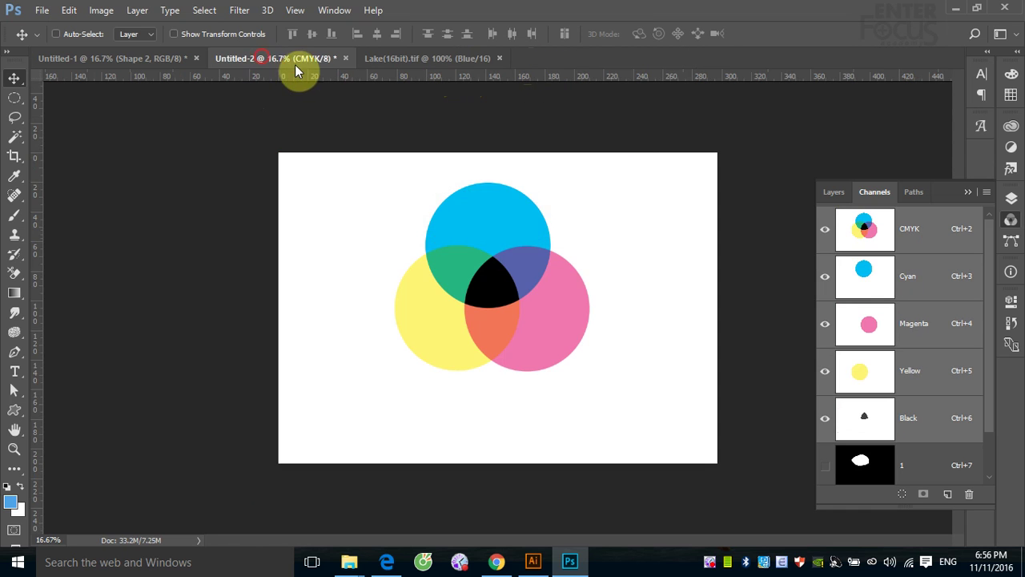
click(347, 58)
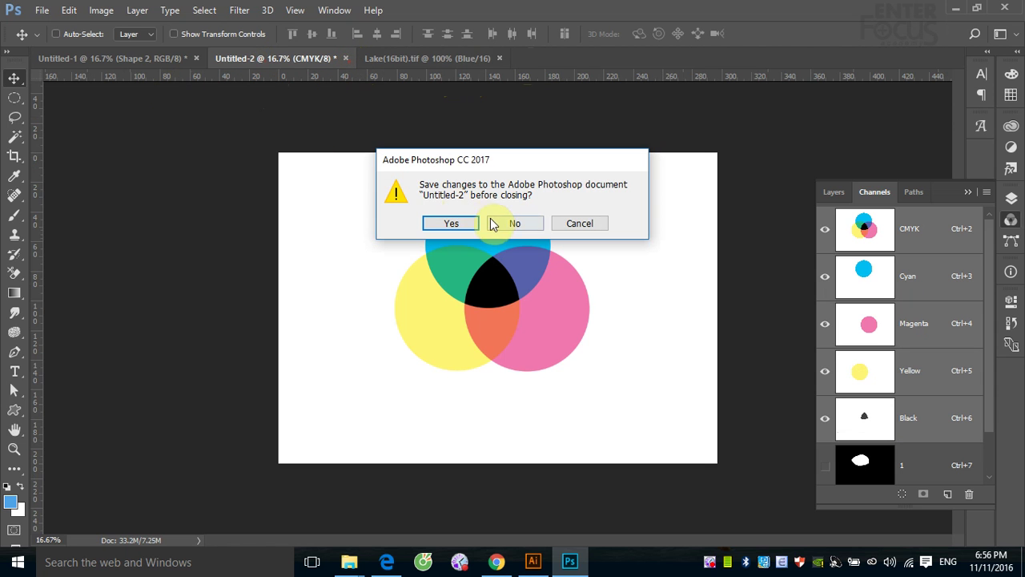
click(496, 223)
click(125, 58)
click(195, 57)
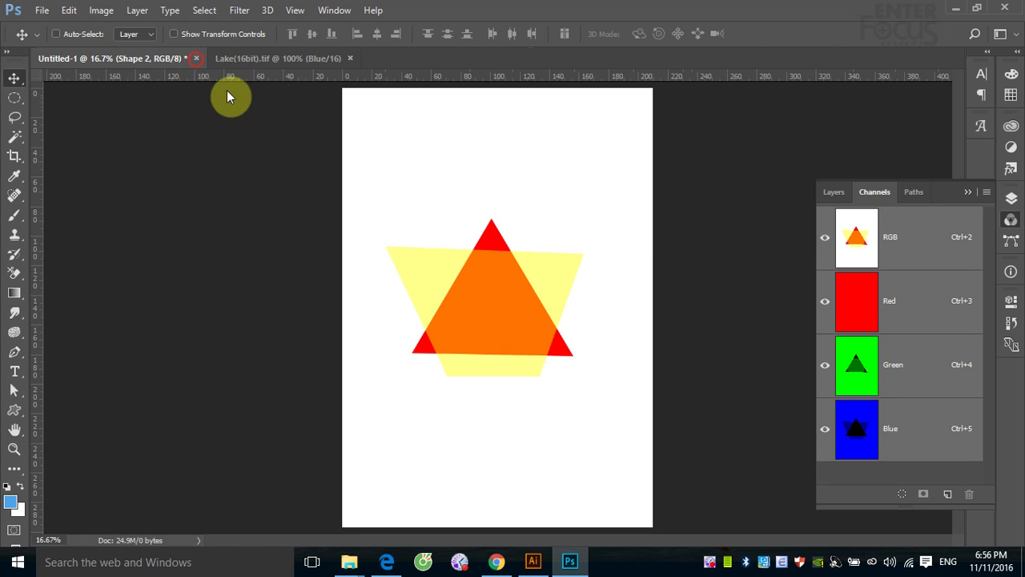
click(516, 223)
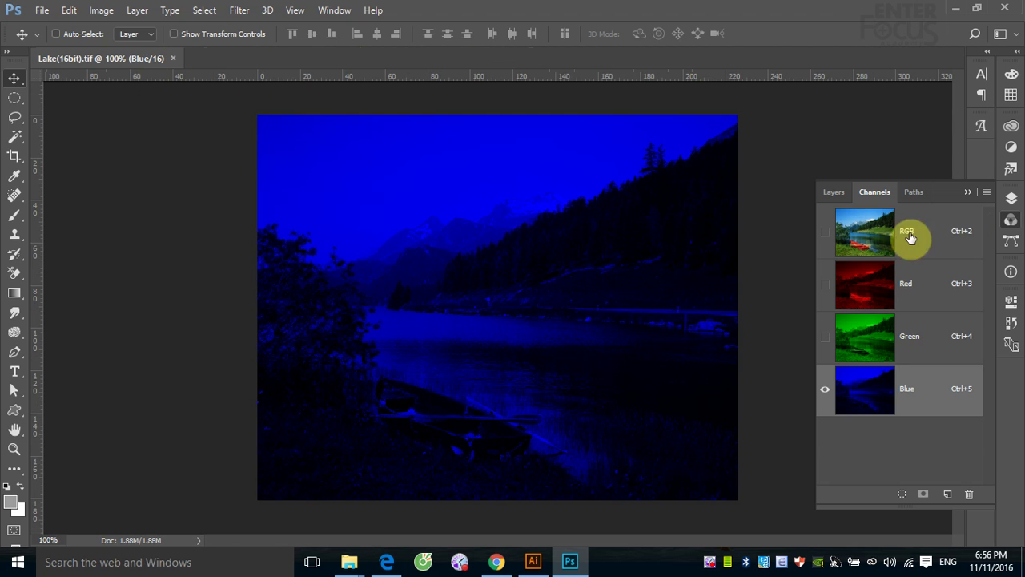
click(919, 240)
Duplicate the lake image as Lake(16bit) copy.
click(101, 10)
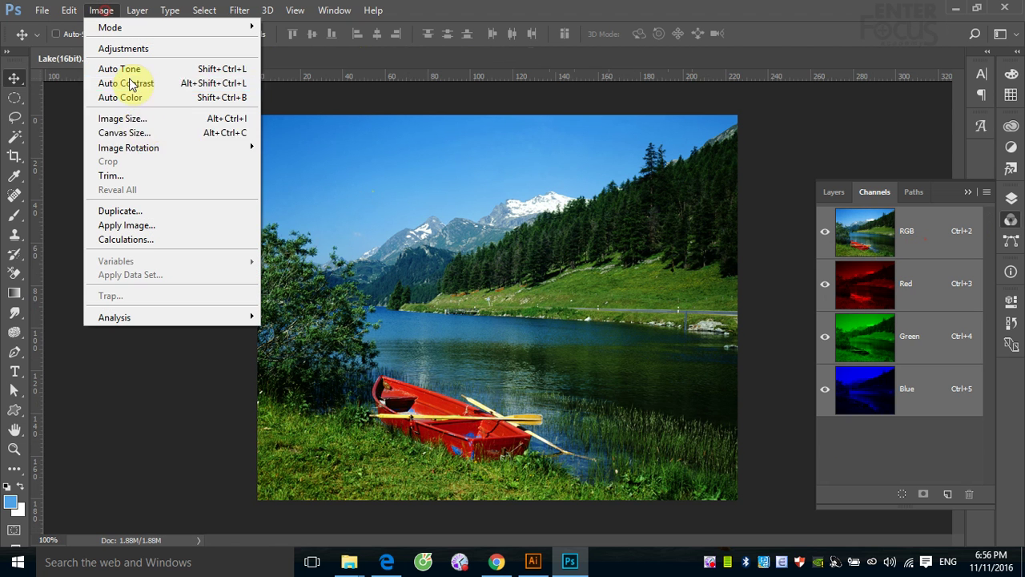
click(137, 210)
click(634, 190)
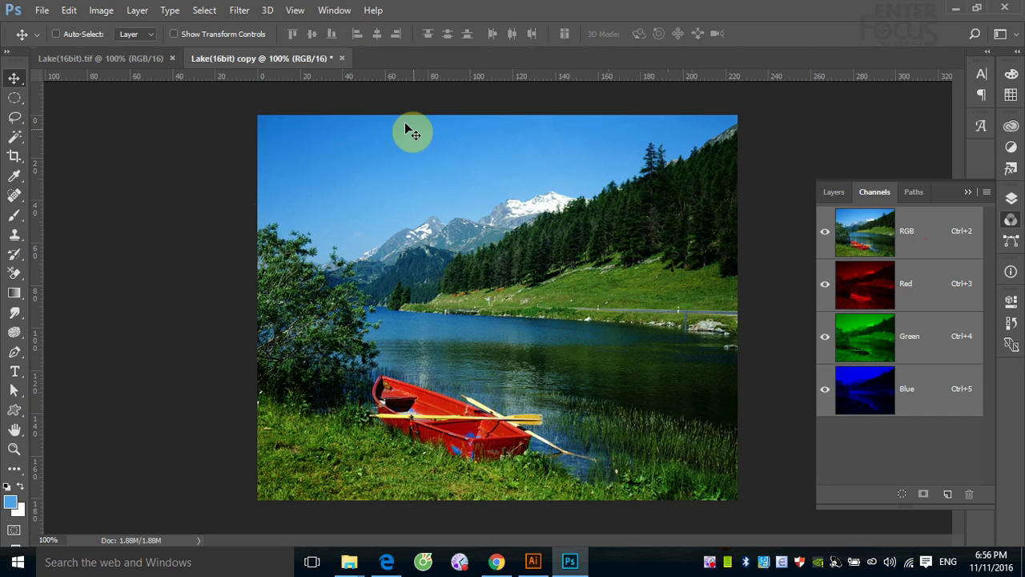
Arrange the two lake documents 2-up Vertical and close the Channels panel.
click(334, 10)
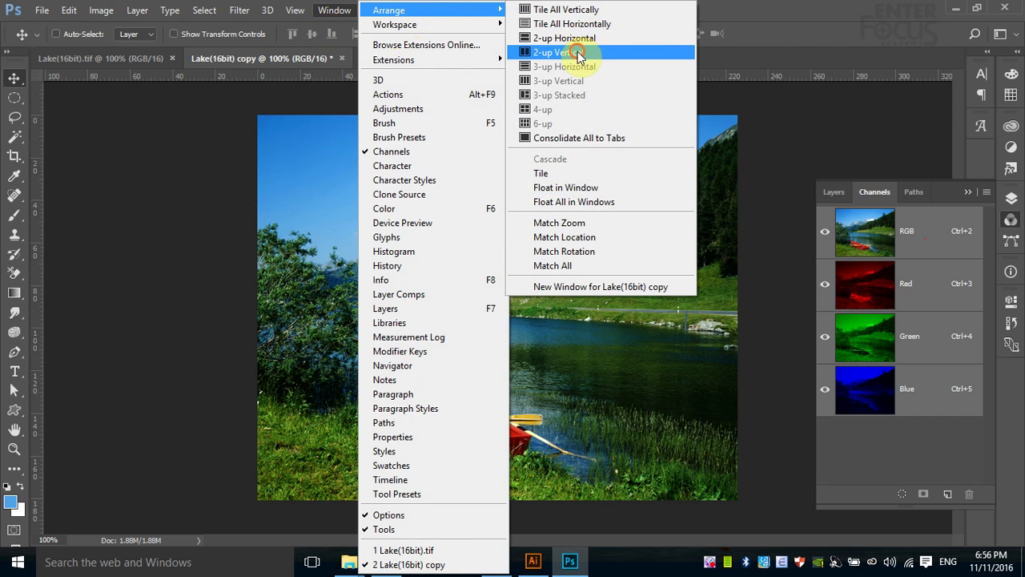
click(585, 55)
click(967, 192)
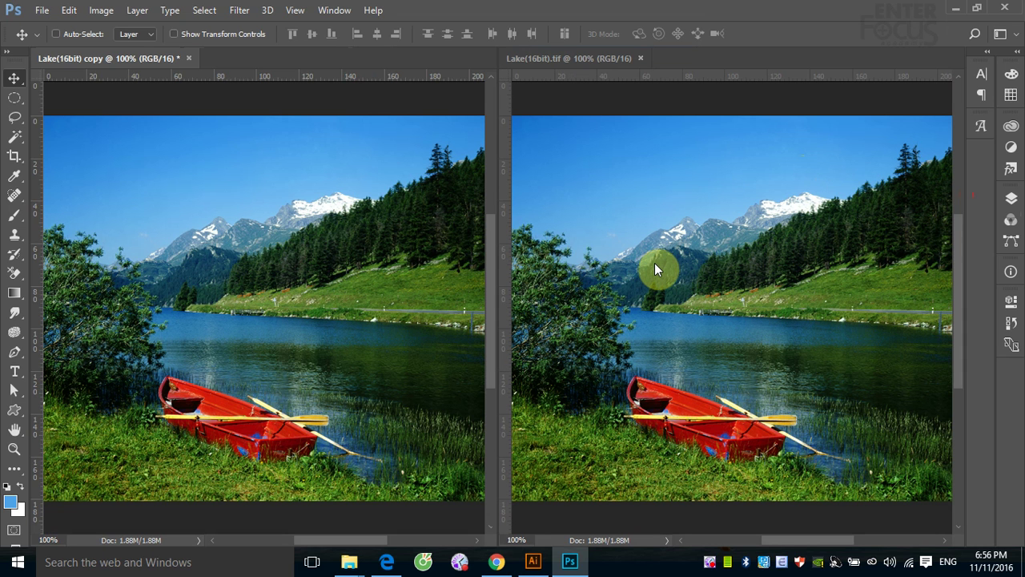
scroll(654, 262, up, 1)
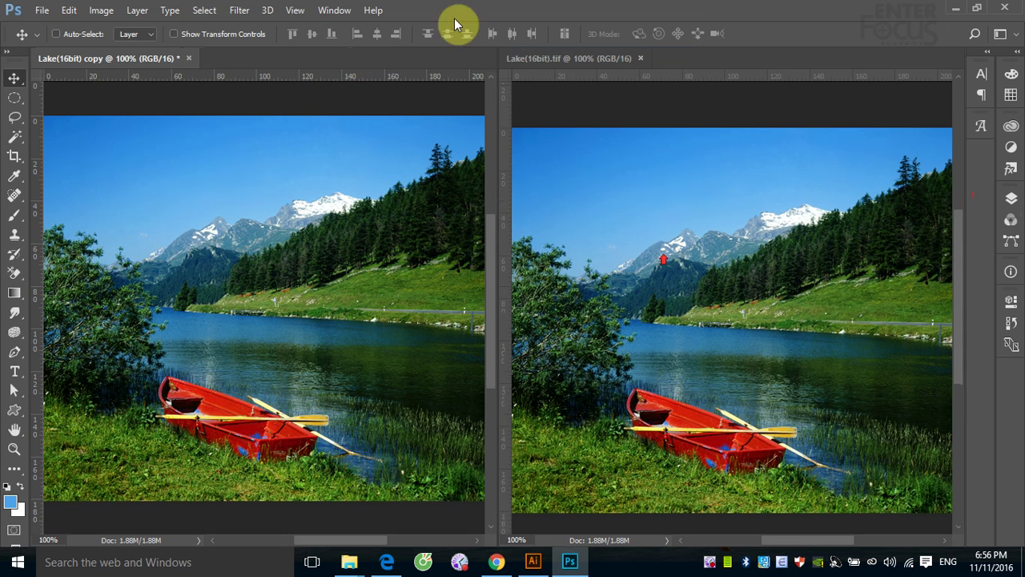
Look over the Image > Mode options without changing anything, then open the Edit menu.
click(101, 10)
mouse_move(172, 27)
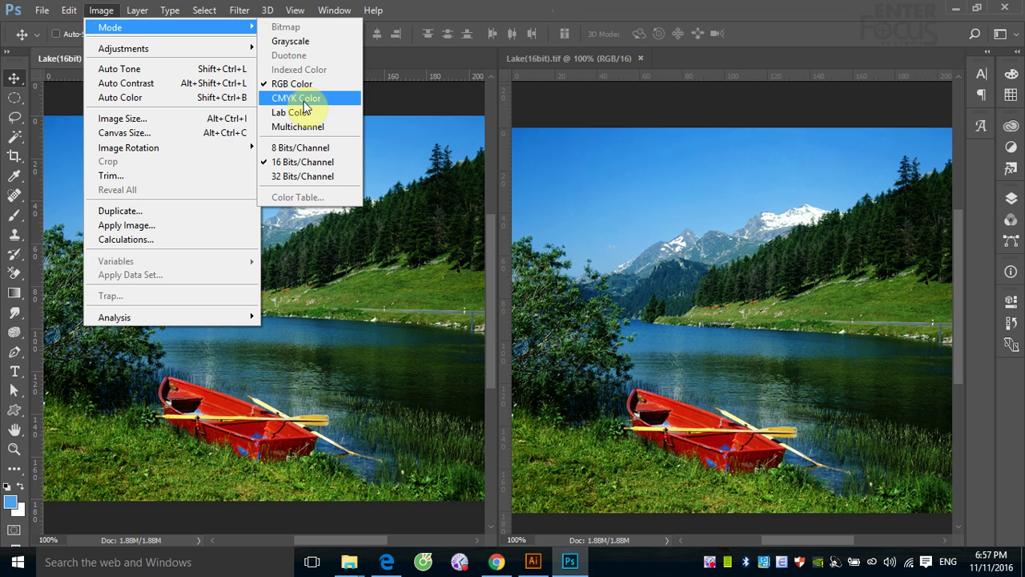
click(438, 9)
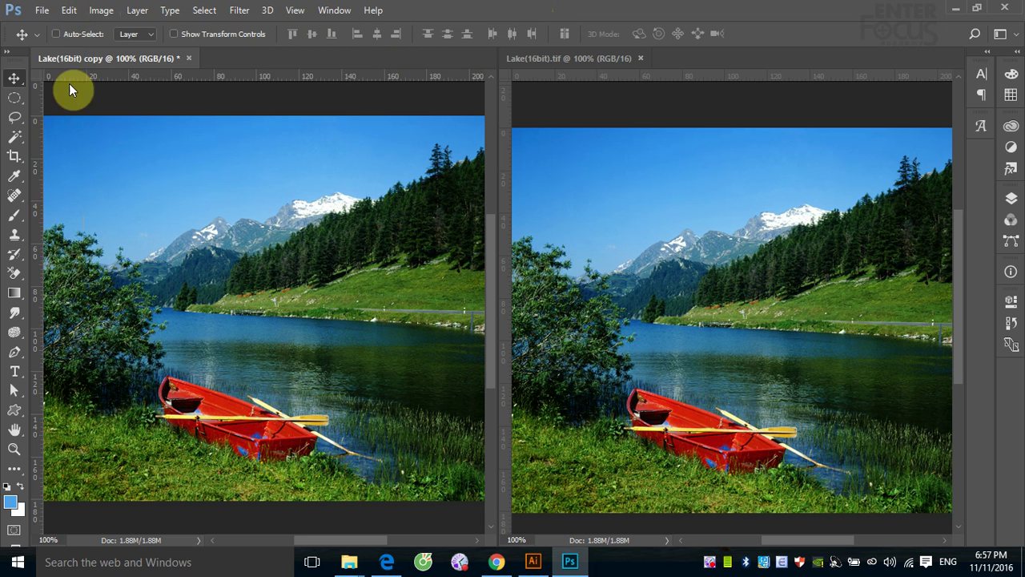
click(71, 11)
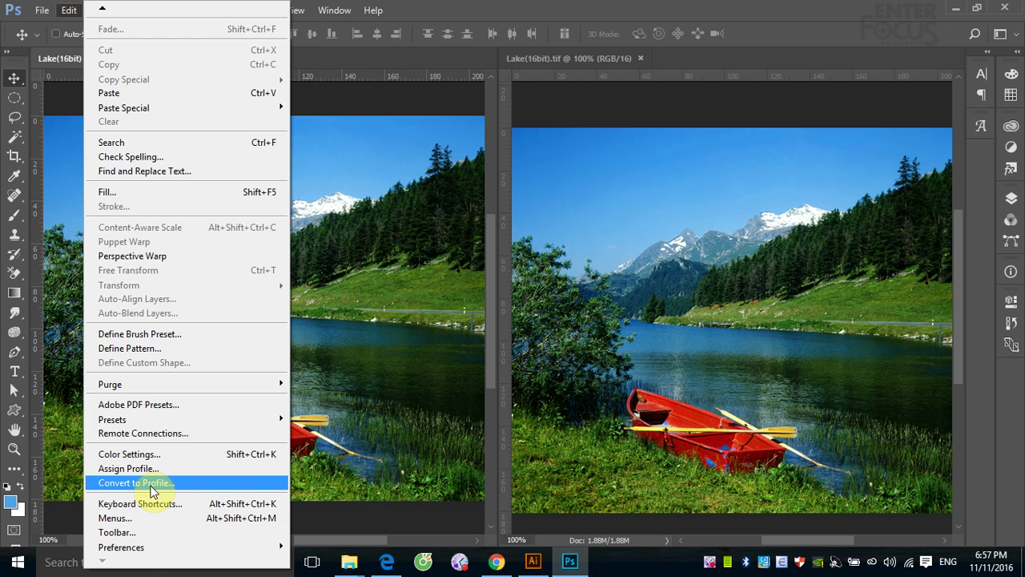
Open Convert to Profile for the lake copy and list the destination profiles.
click(151, 483)
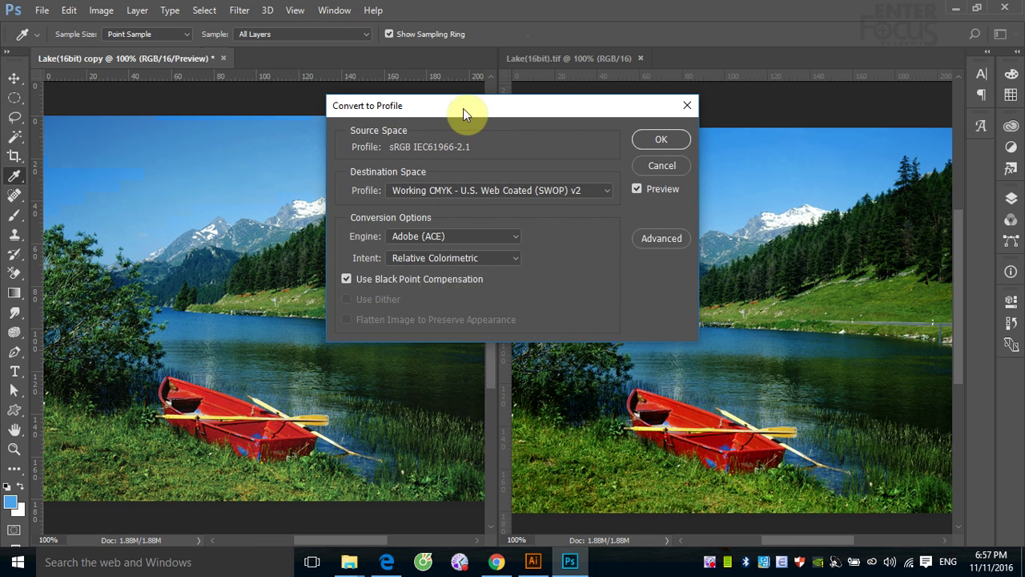
drag(463, 108, 437, 142)
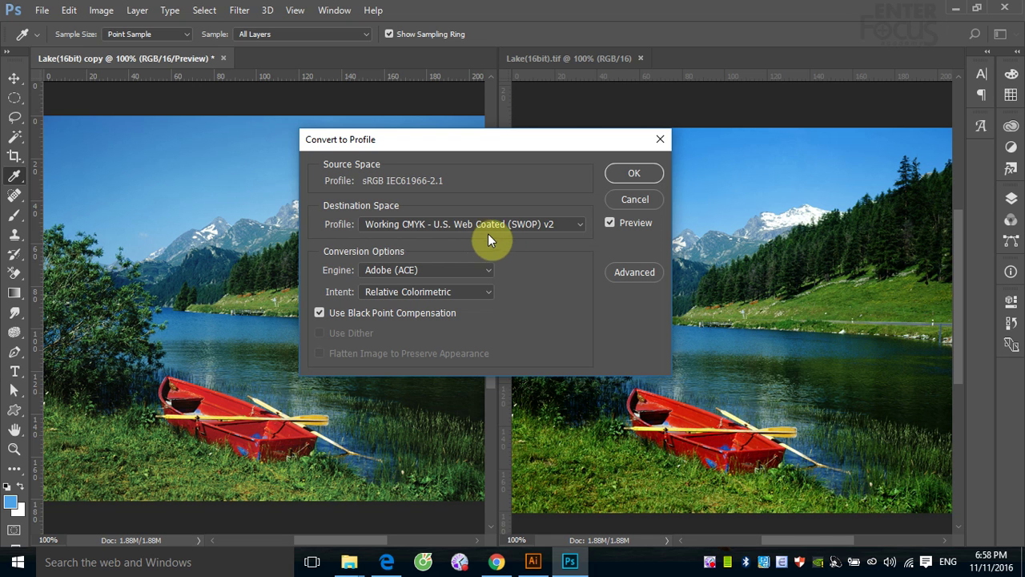
click(580, 228)
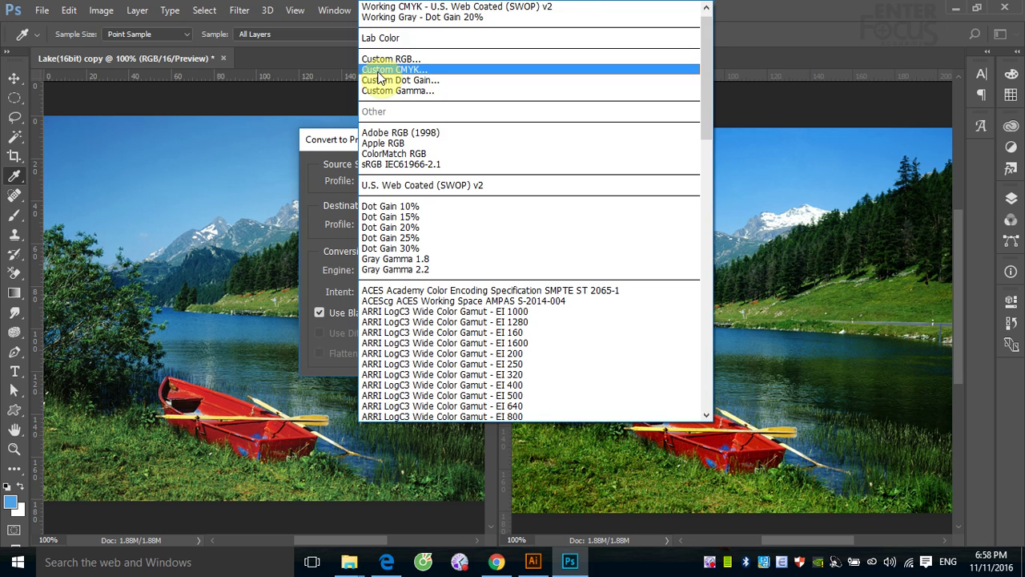
Choose a Custom CMYK destination and set its ink colours to Toyo Inks (Coated Web Offset).
click(379, 74)
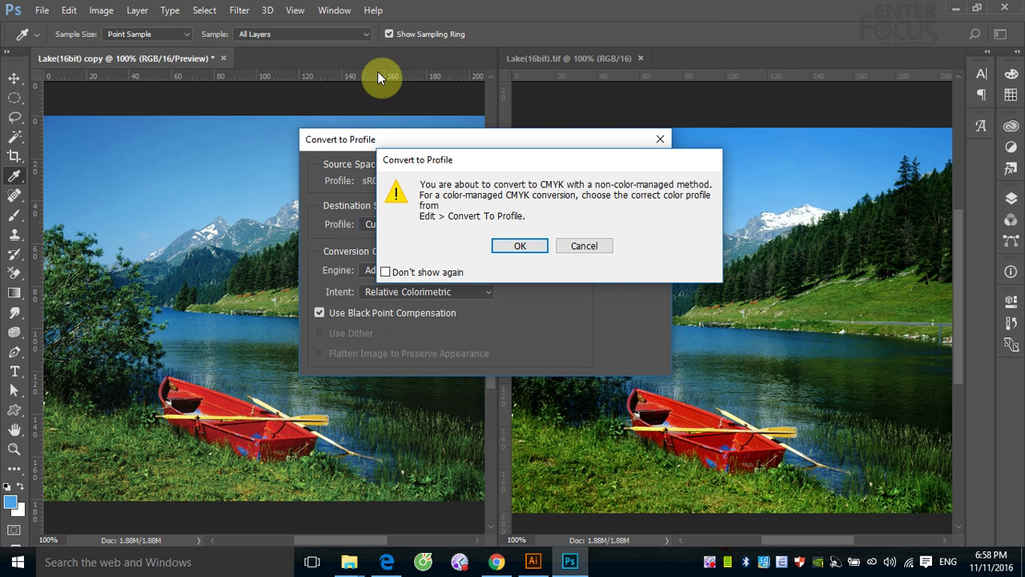
click(525, 246)
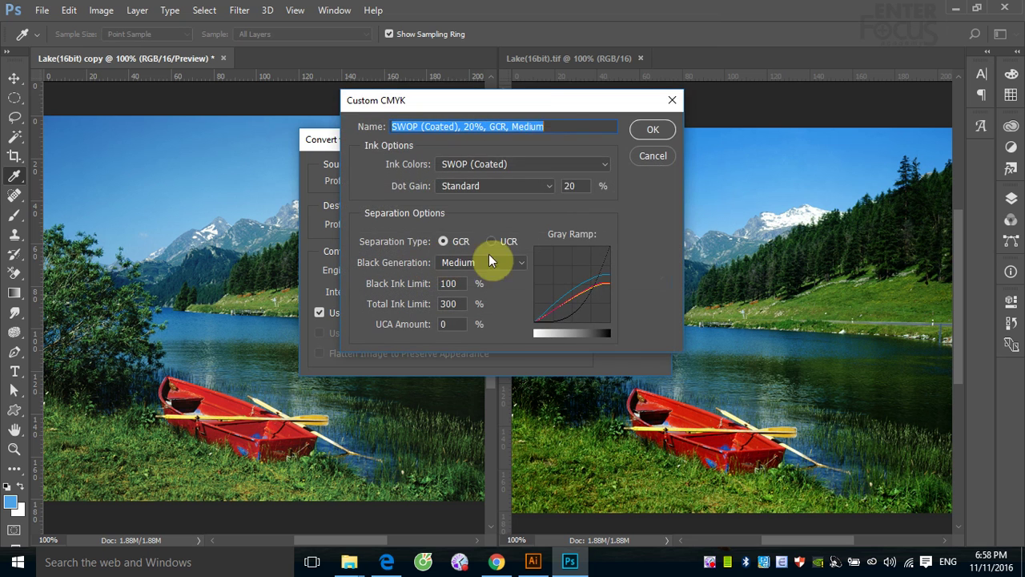
drag(525, 99, 525, 139)
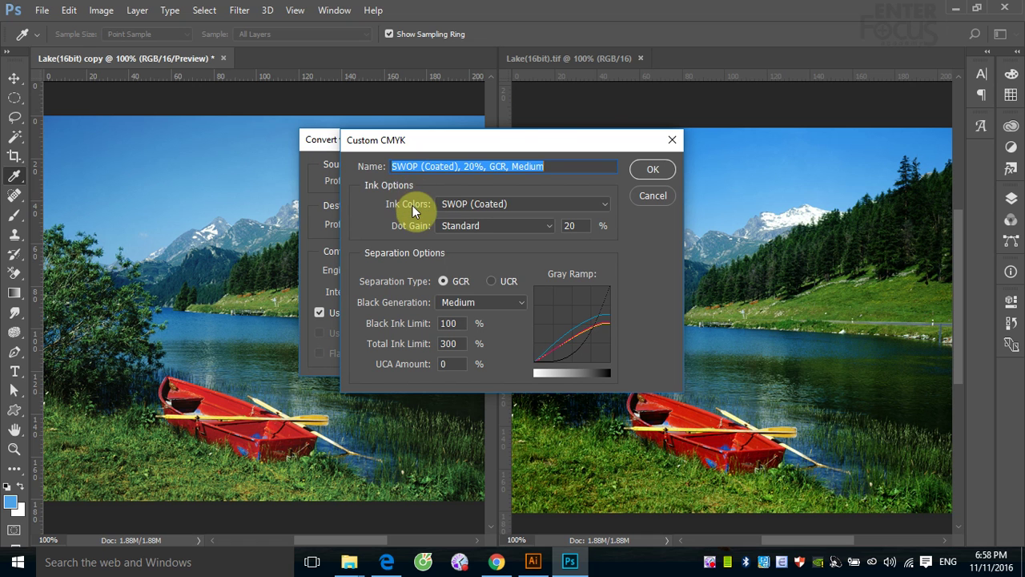
click(606, 203)
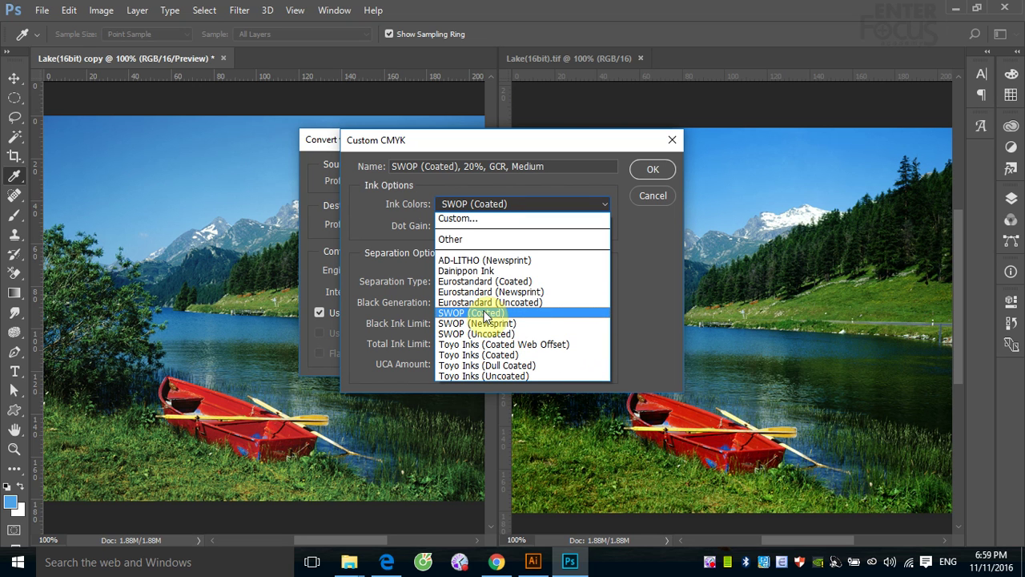
click(511, 347)
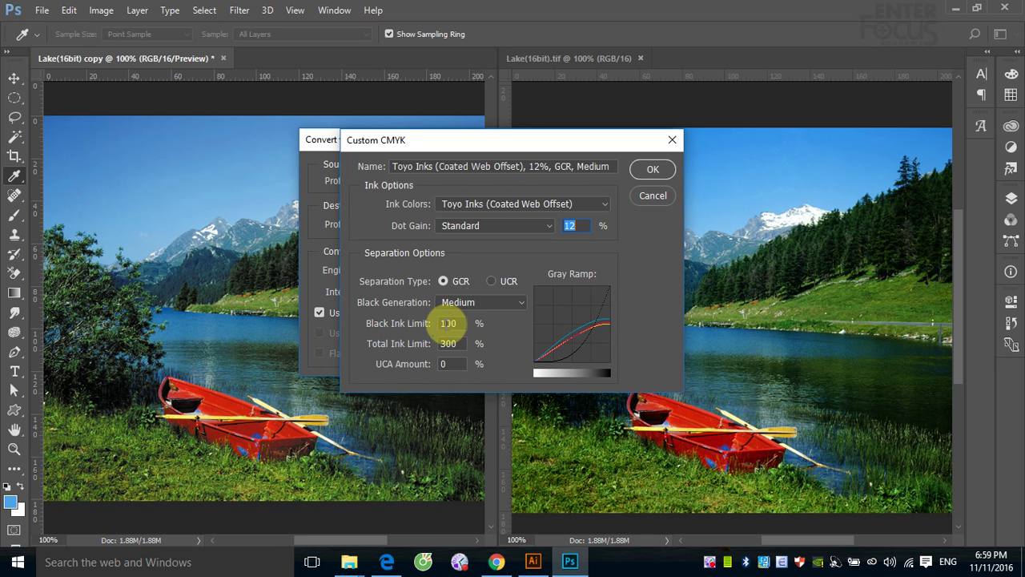
Set the Custom CMYK Black Ink Limit to 12%.
click(446, 323)
double_click(446, 323)
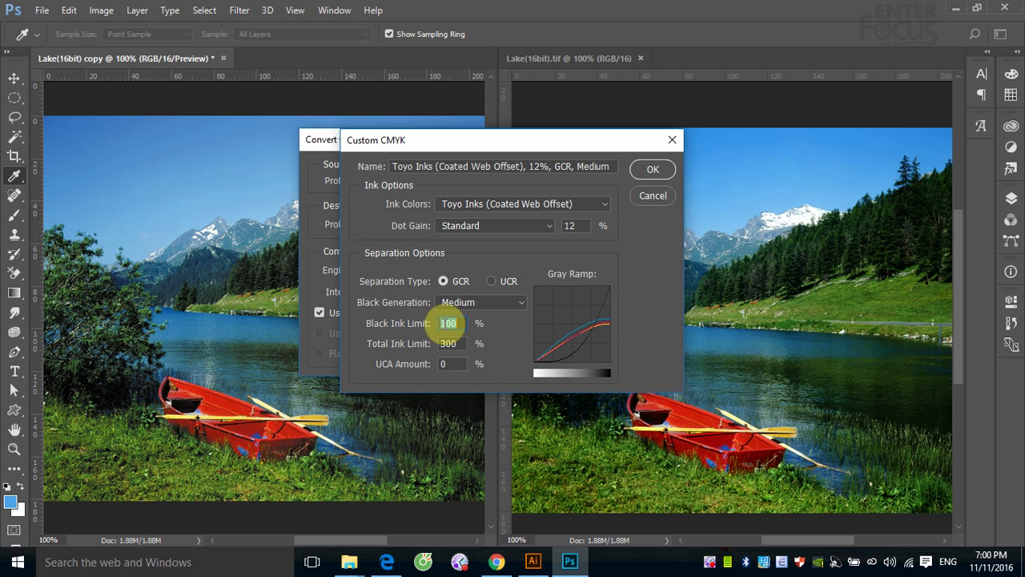
text(12)
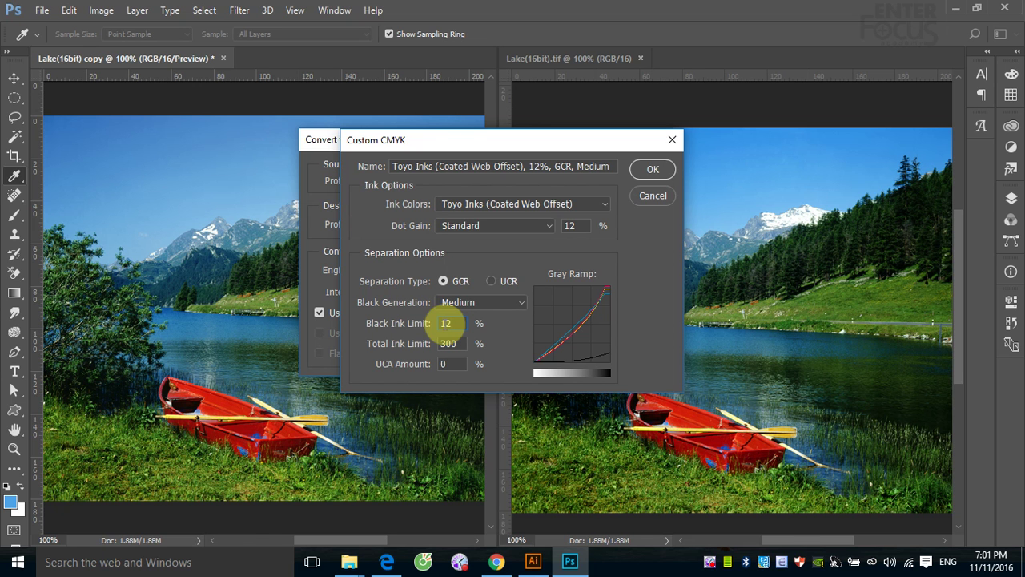
Convert Lake(16bit) copy to the custom Toyo CMYK profile, then duplicate the original as Lake(16bit) copy 2.
click(653, 170)
click(631, 174)
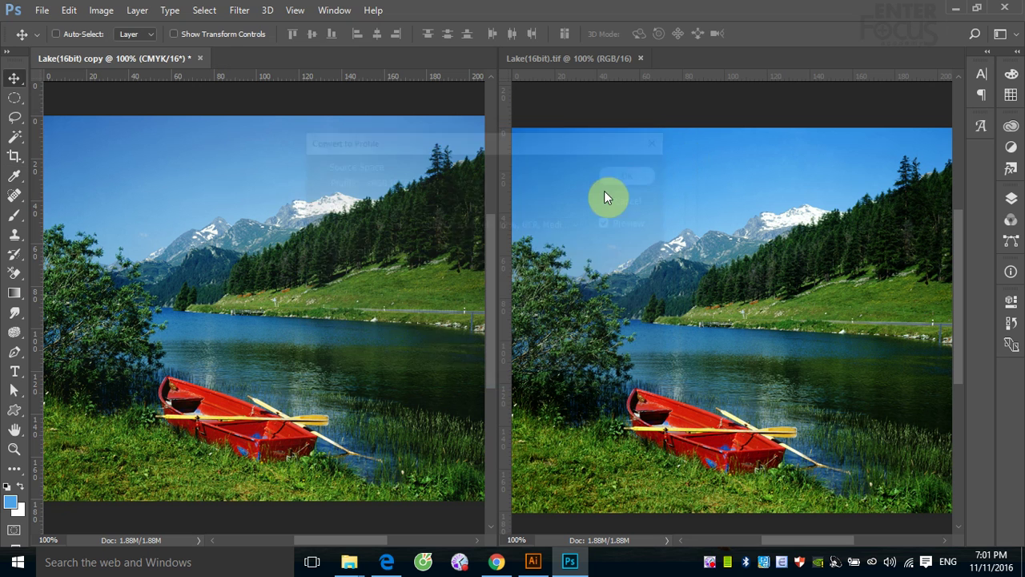
click(586, 56)
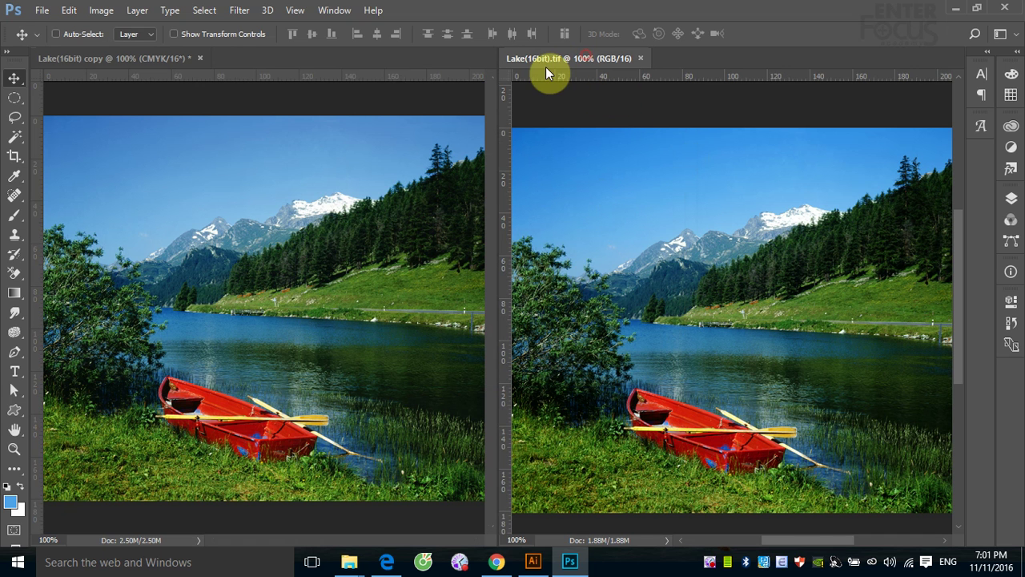
click(99, 9)
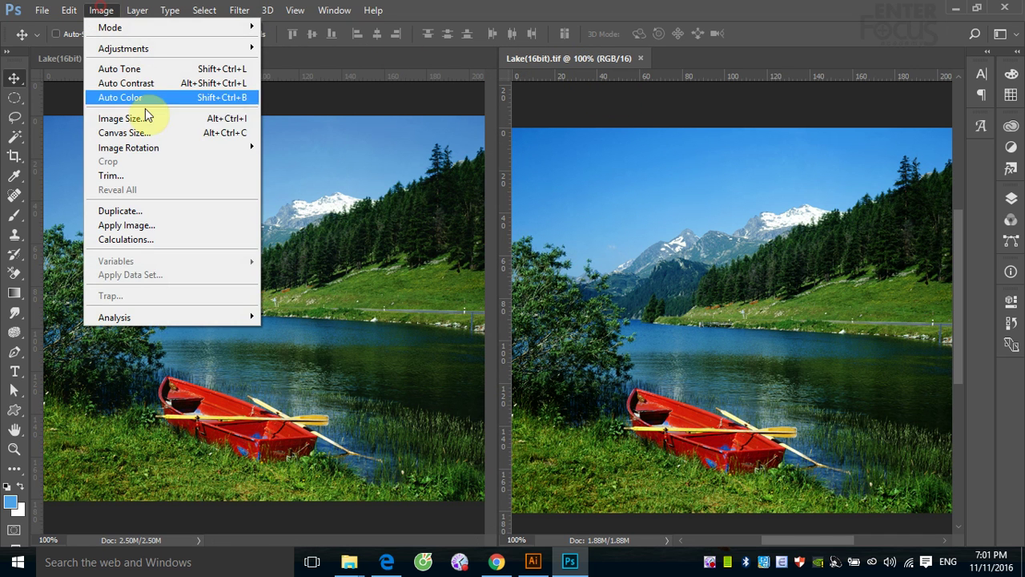
click(144, 210)
click(621, 188)
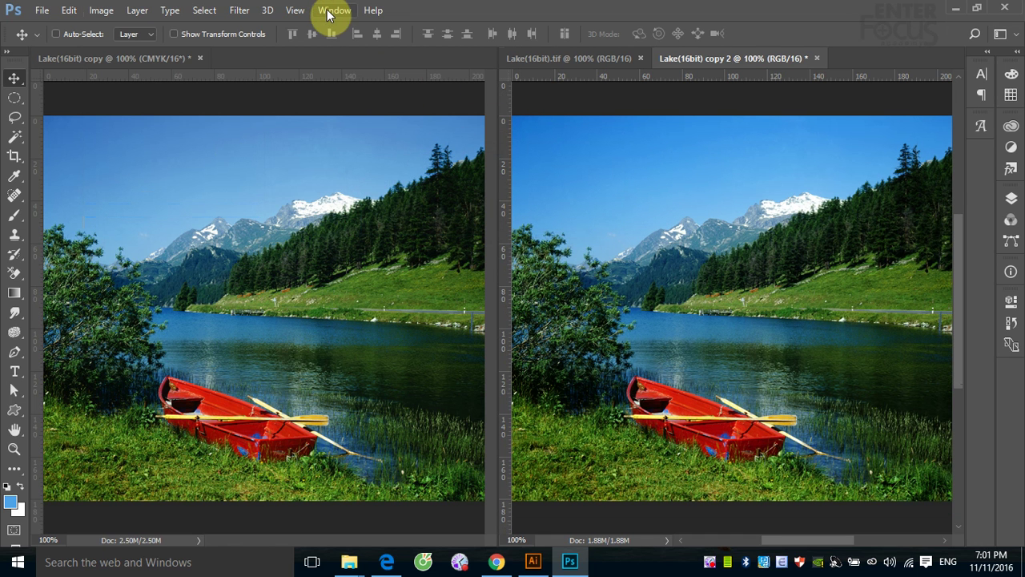
Convert Lake(16bit) copy 2 to CMYK Color mode.
click(102, 12)
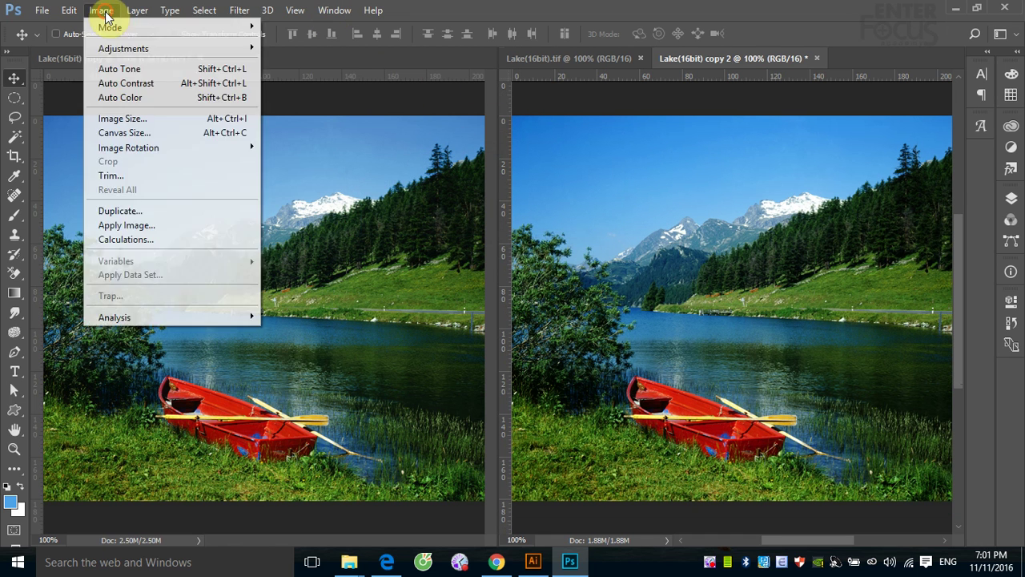
mouse_move(172, 27)
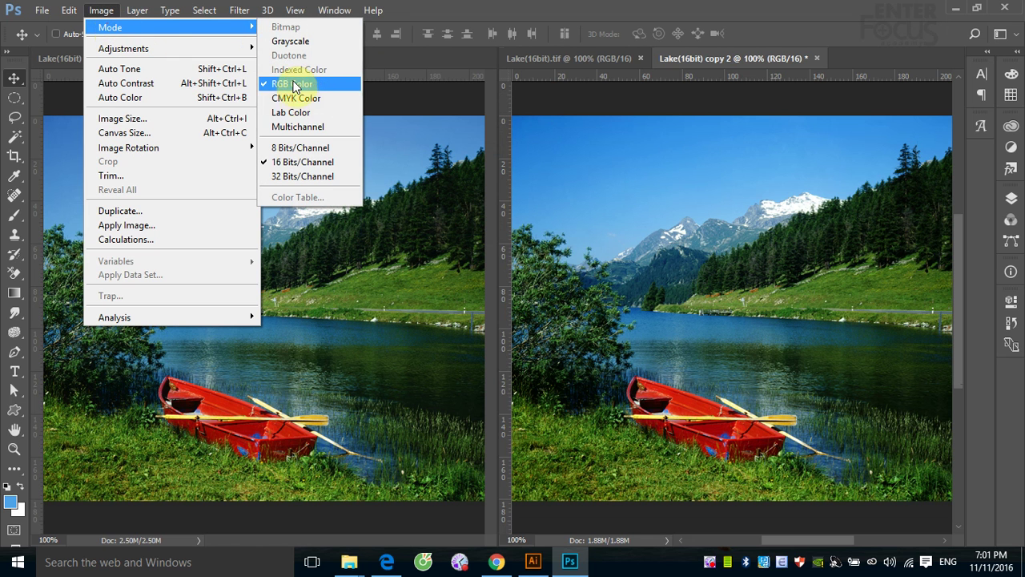
click(295, 99)
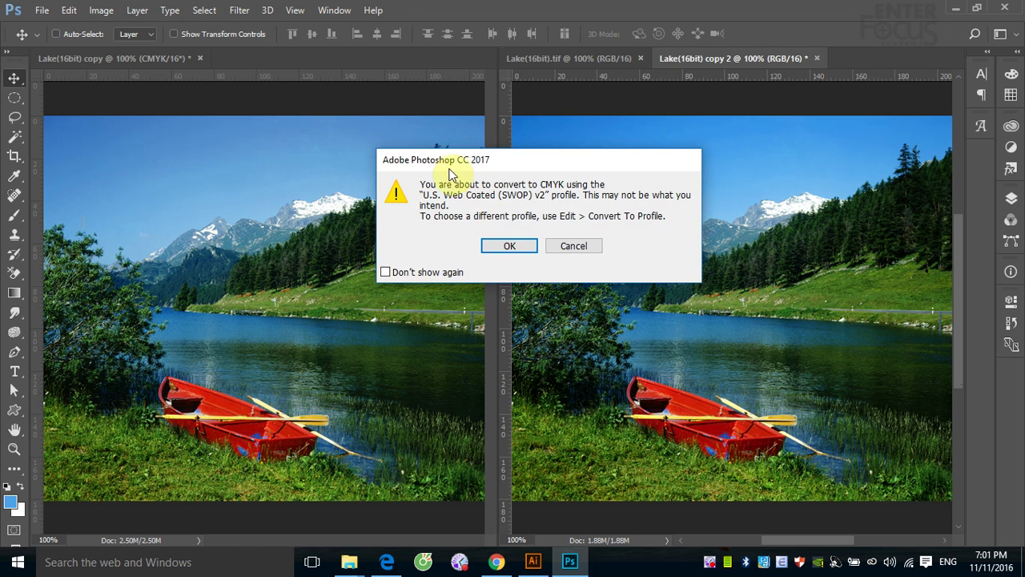
click(512, 245)
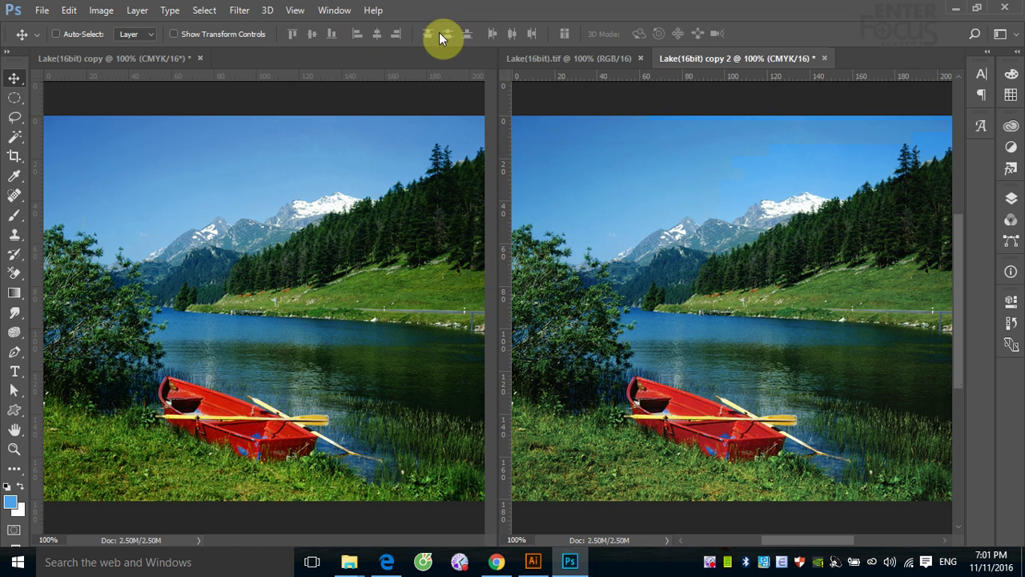
Tile the documents 3-up vertically, then dock copy 2 back as a tab beside Lake(16bit).tif.
click(337, 10)
mouse_move(390, 22)
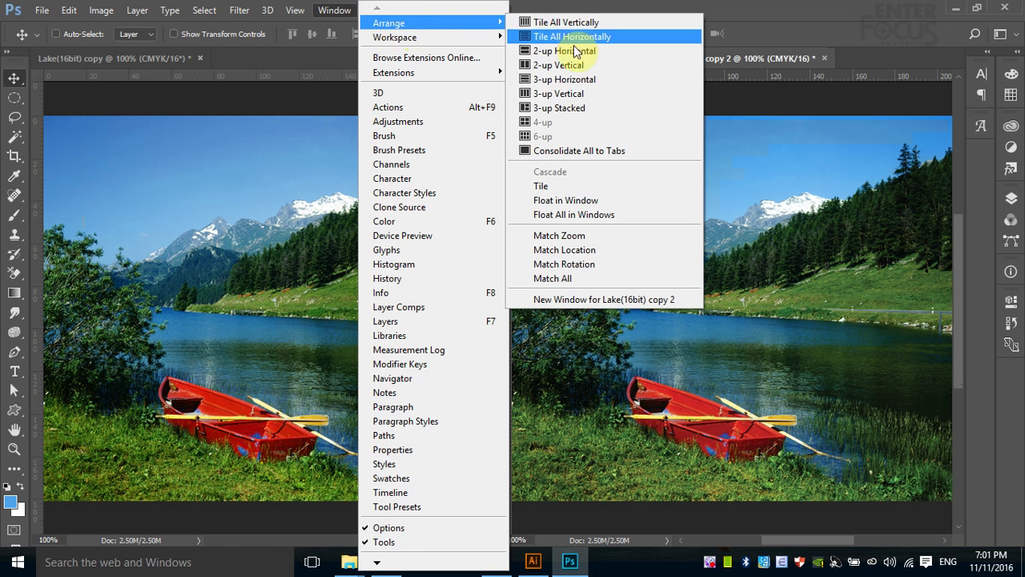
click(565, 94)
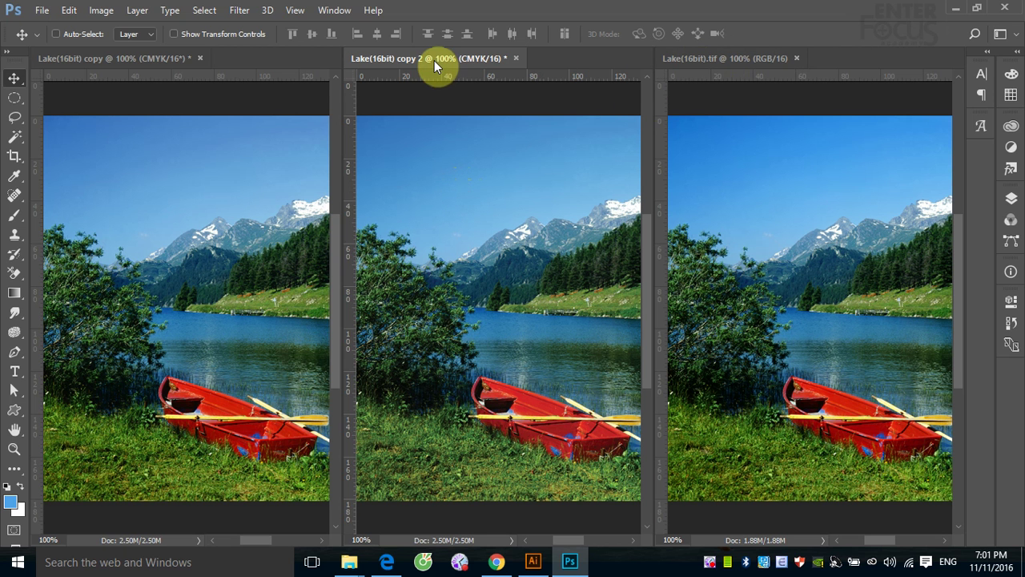
mouse_move(439, 58)
mouse_down()
mouse_move(715, 92)
mouse_move(960, 71)
mouse_move(919, 105)
mouse_move(804, 63)
mouse_up()
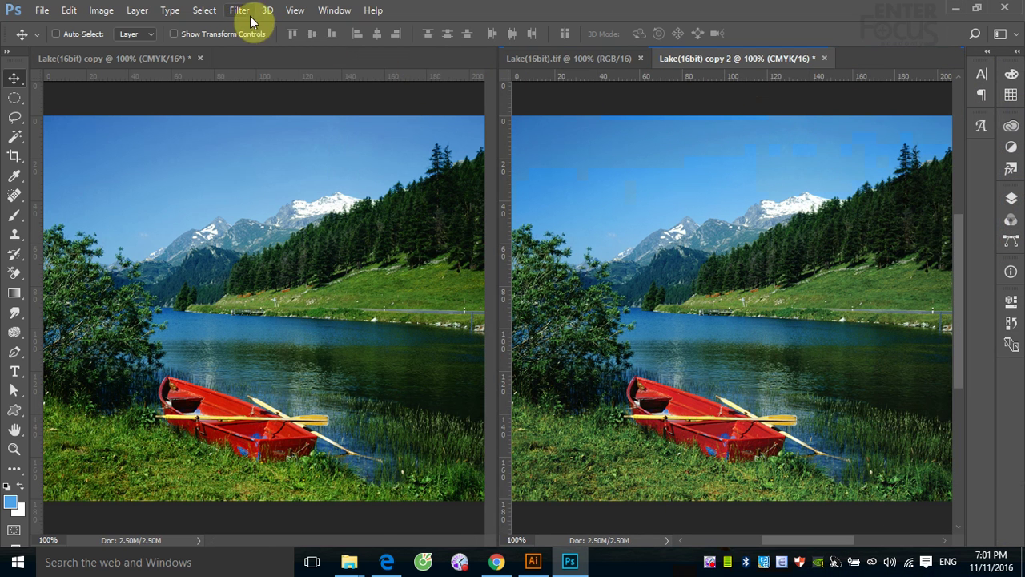
click(334, 10)
mouse_move(432, 23)
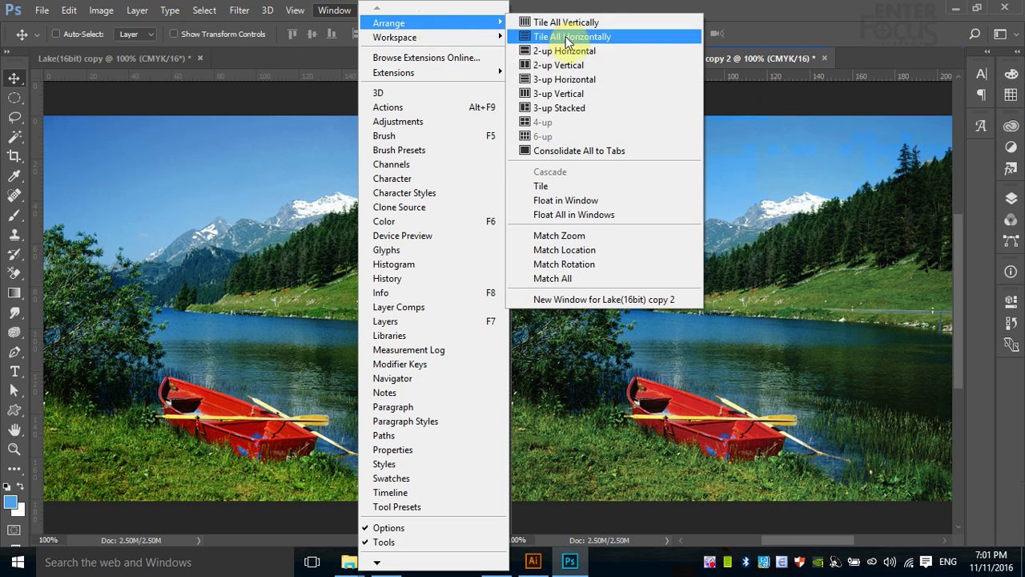
Arrange both CMYK/16 lake copies and the RGB original in 3-up Vertical columns.
click(559, 94)
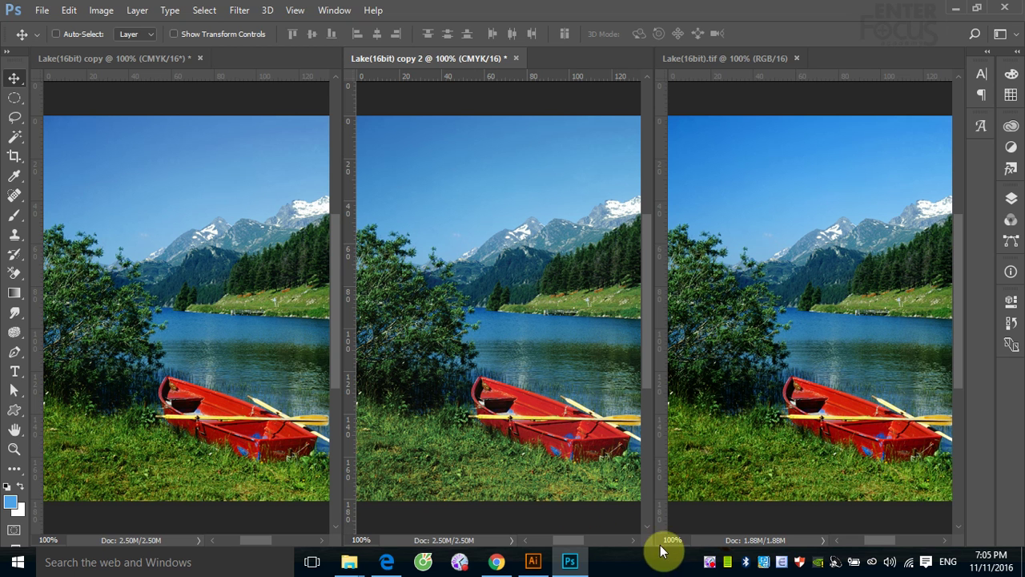
right_click(711, 565)
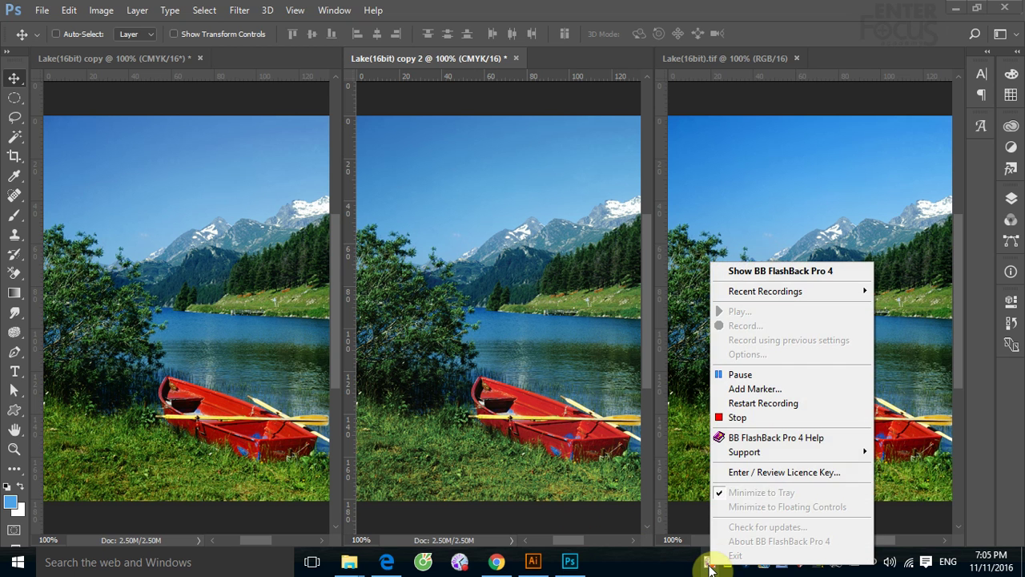